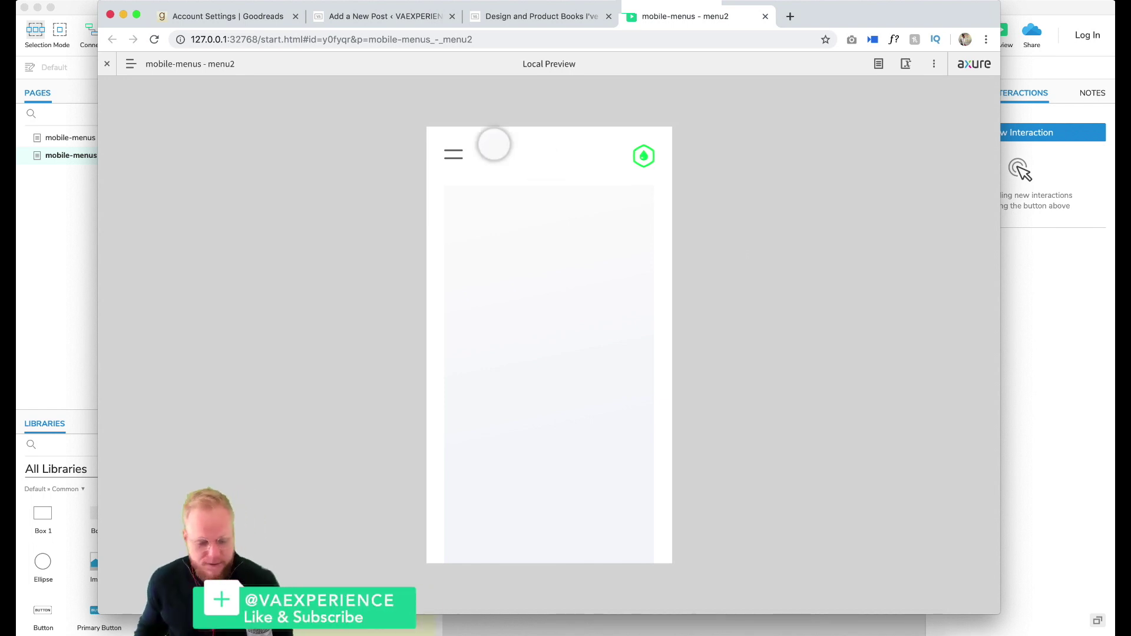
Open and close the menu2 mobile menu twice in the Chrome preview.
{"action": "left_click", "coordinate": [453, 154]}
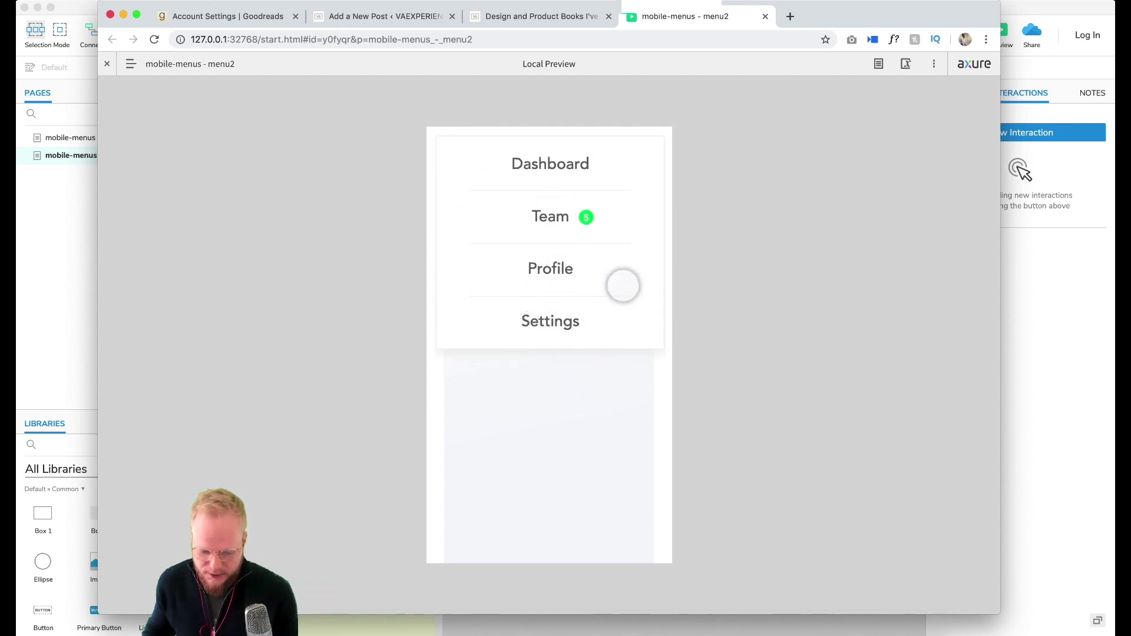
{"action": "left_click", "coordinate": [523, 282]}
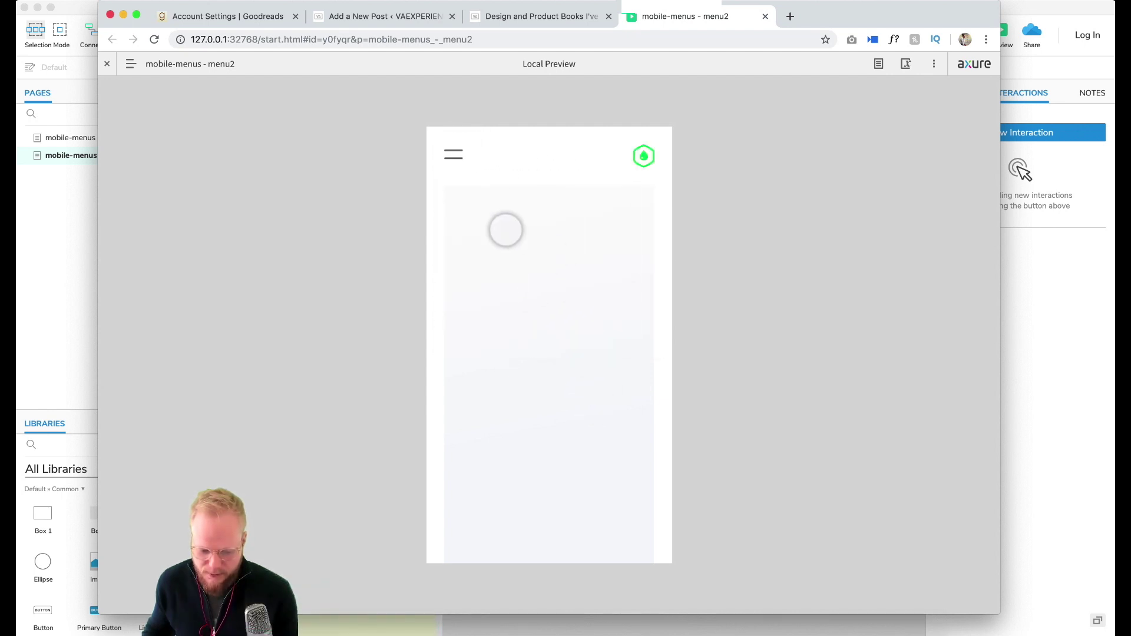
{"action": "left_click", "coordinate": [452, 155]}
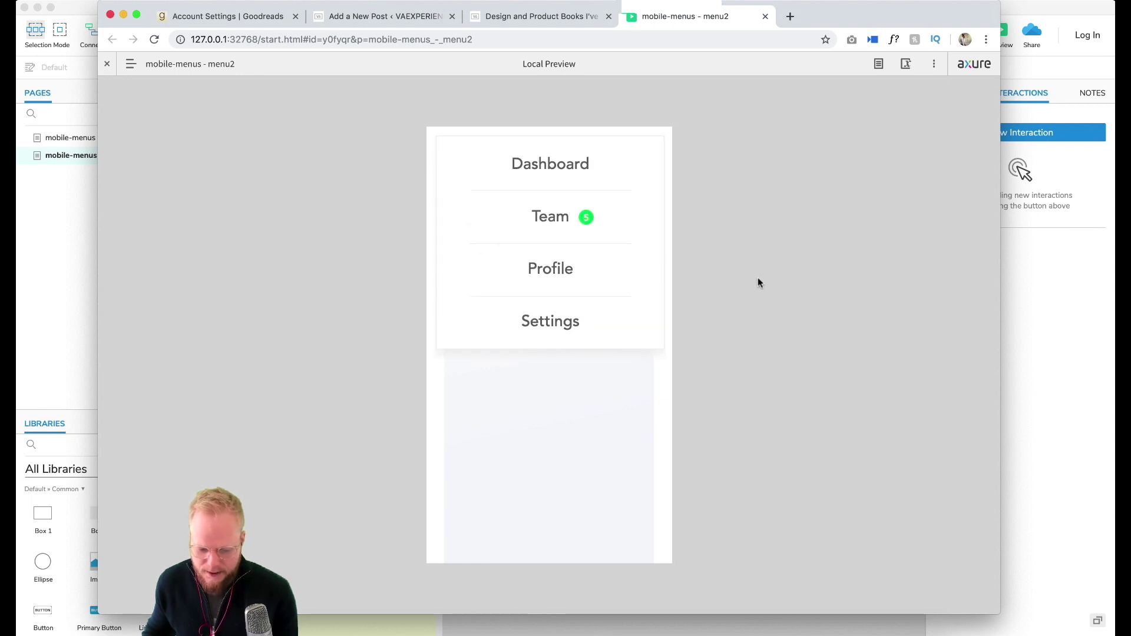
{"action": "left_click", "coordinate": [477, 182]}
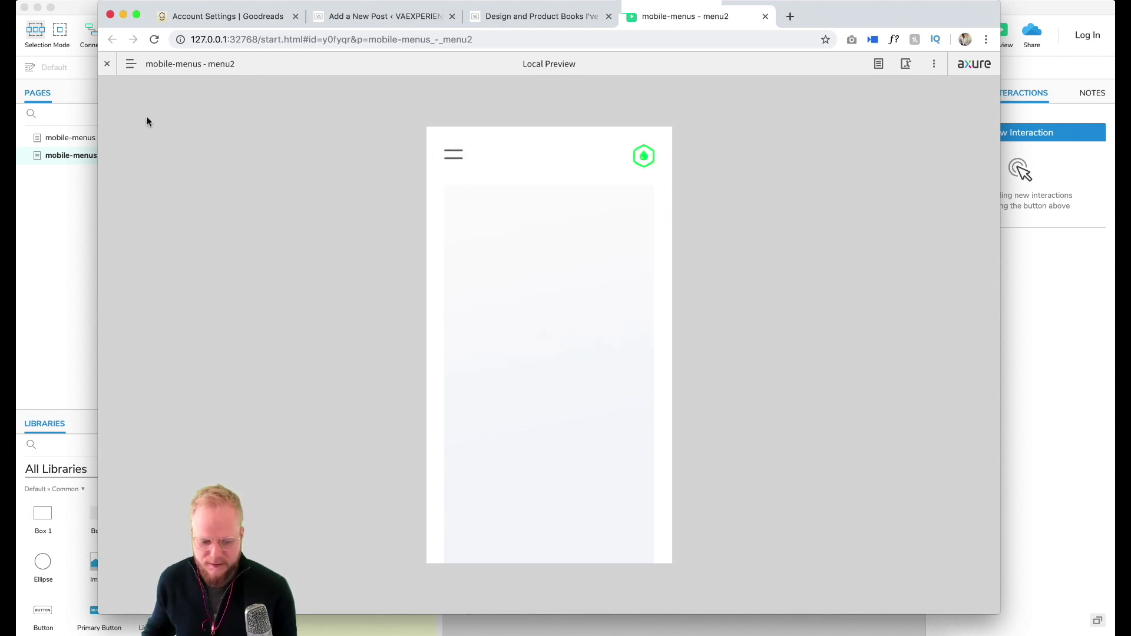
Switch the preview to the menu1 page and open and close its mobile menu.
{"action": "left_click", "coordinate": [131, 64]}
{"action": "left_click", "coordinate": [157, 127]}
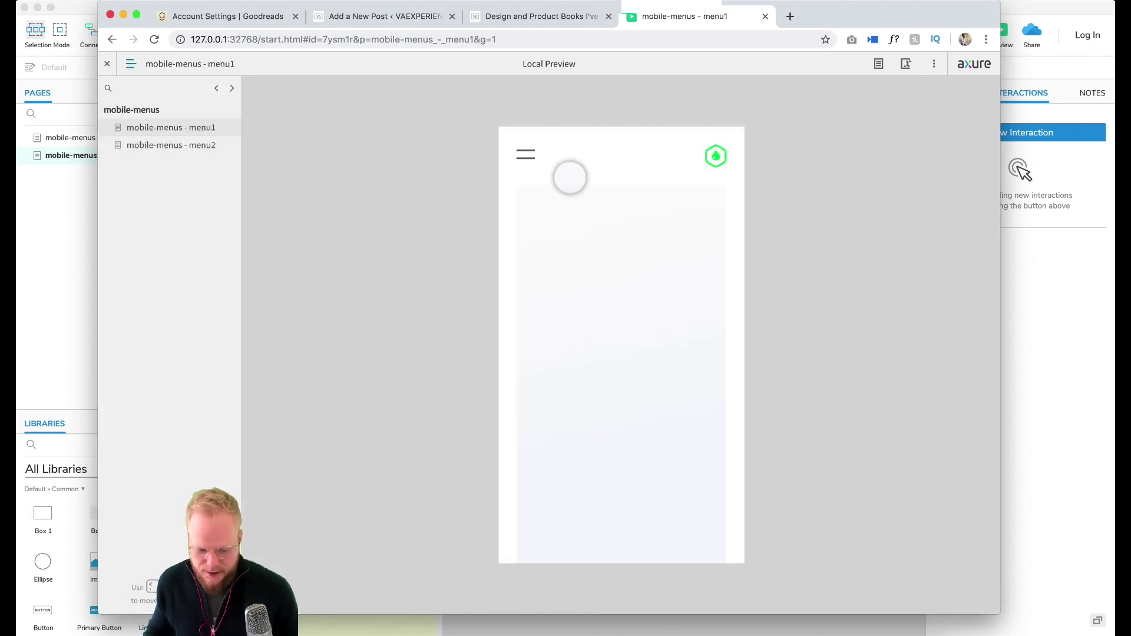
{"action": "left_click", "coordinate": [526, 154]}
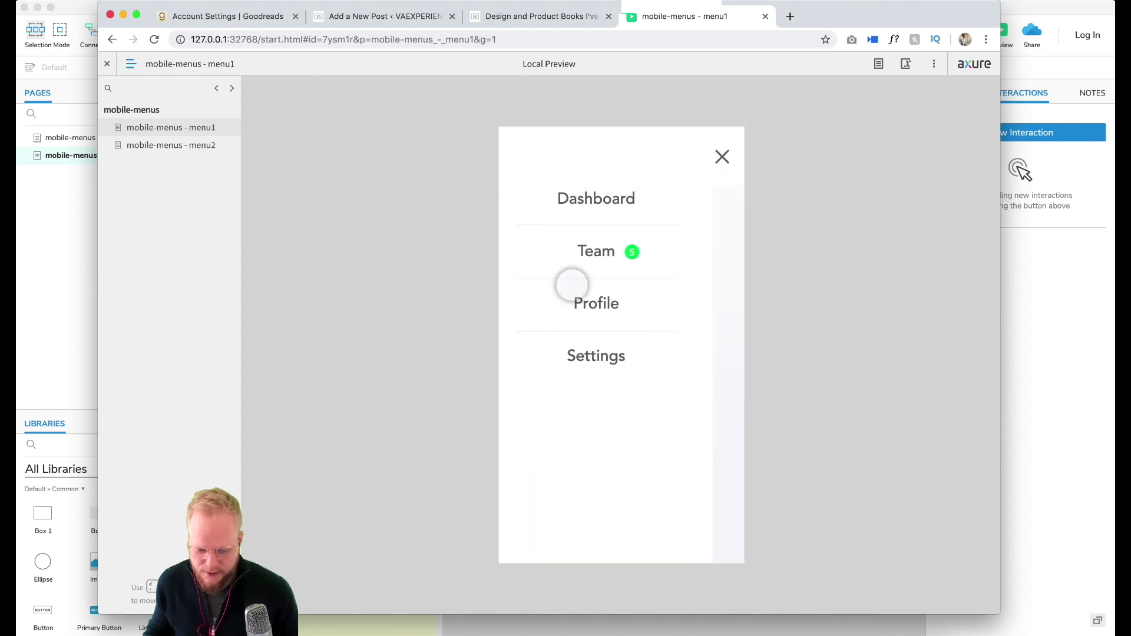
{"action": "left_click", "coordinate": [723, 157]}
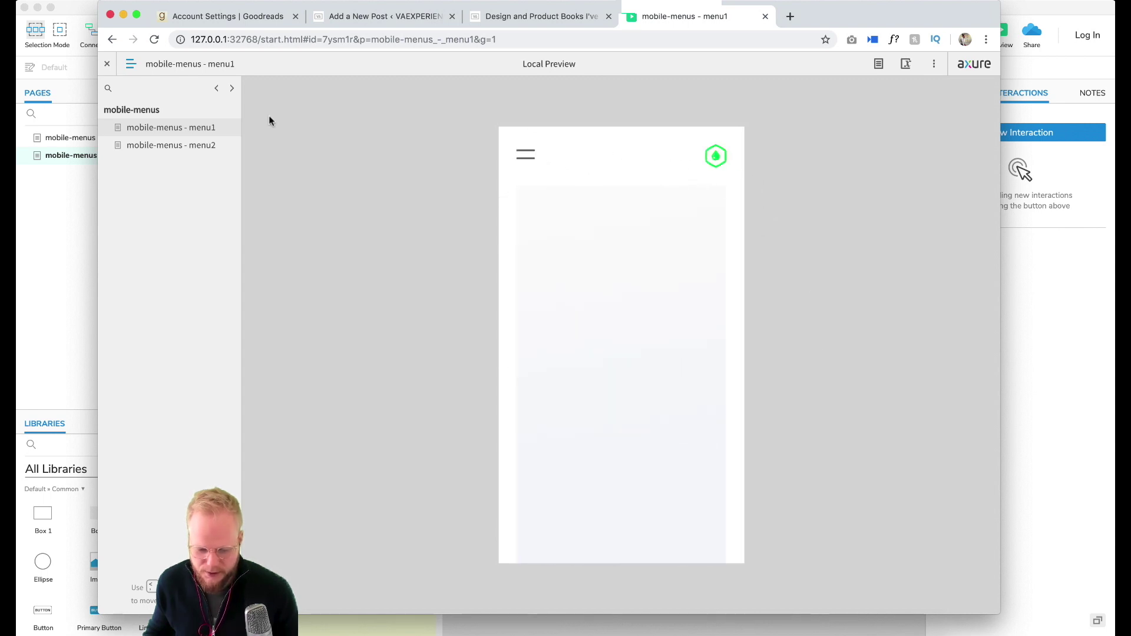
{"action": "key", "text": "super+Tab"}
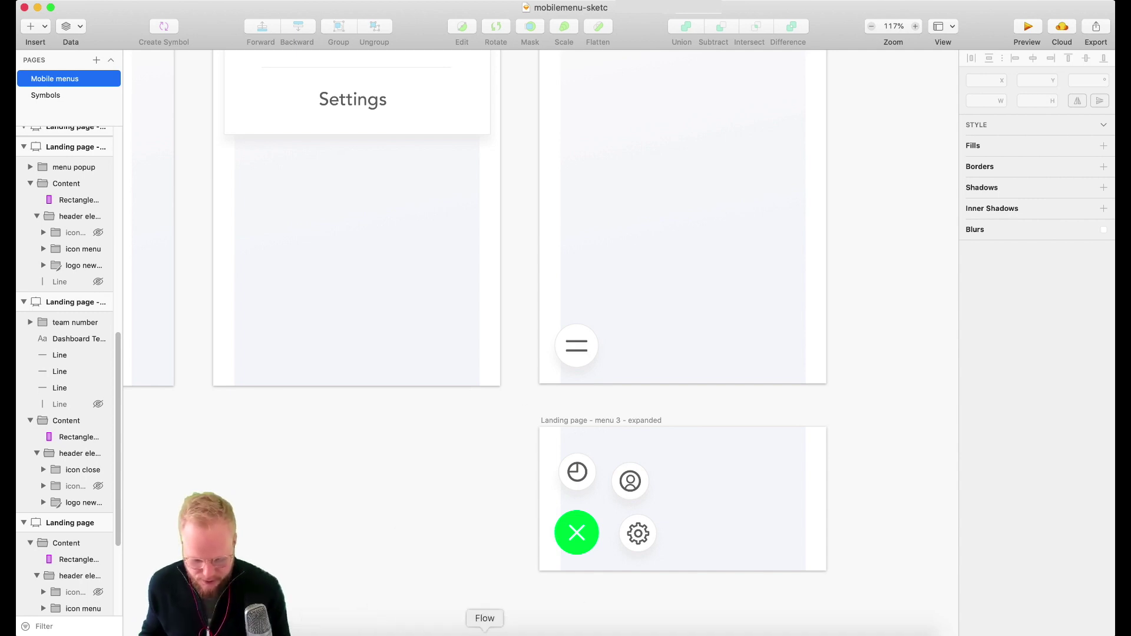
Duplicate the menu2 page and rename the copy to menu3.
{"action": "left_click", "coordinate": [456, 634]}
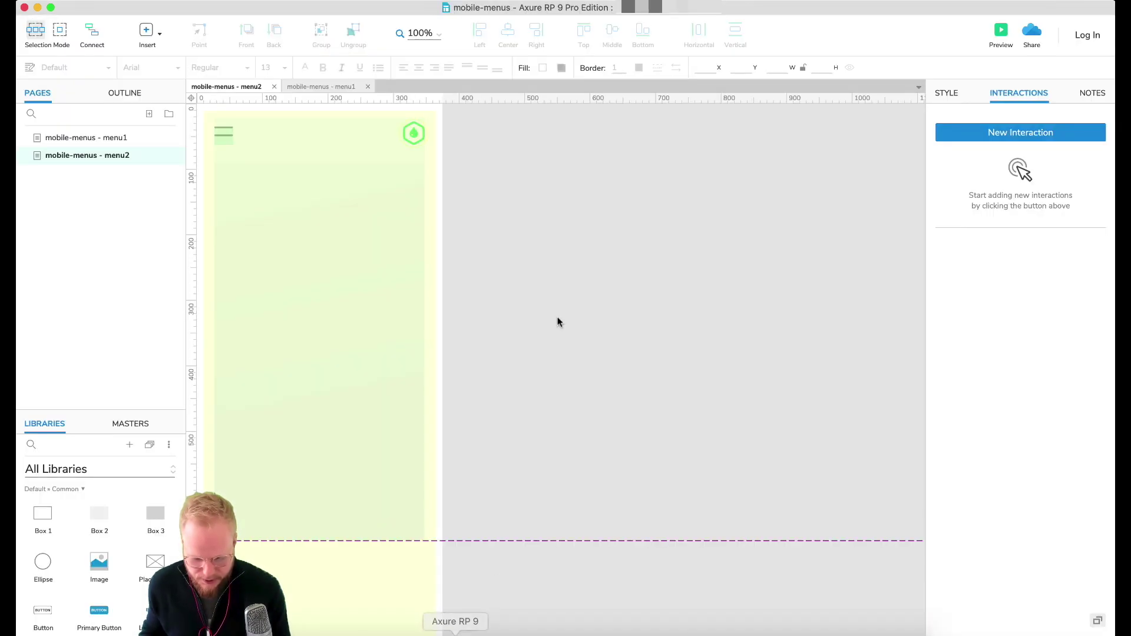
{"action": "right_click", "coordinate": [100, 158]}
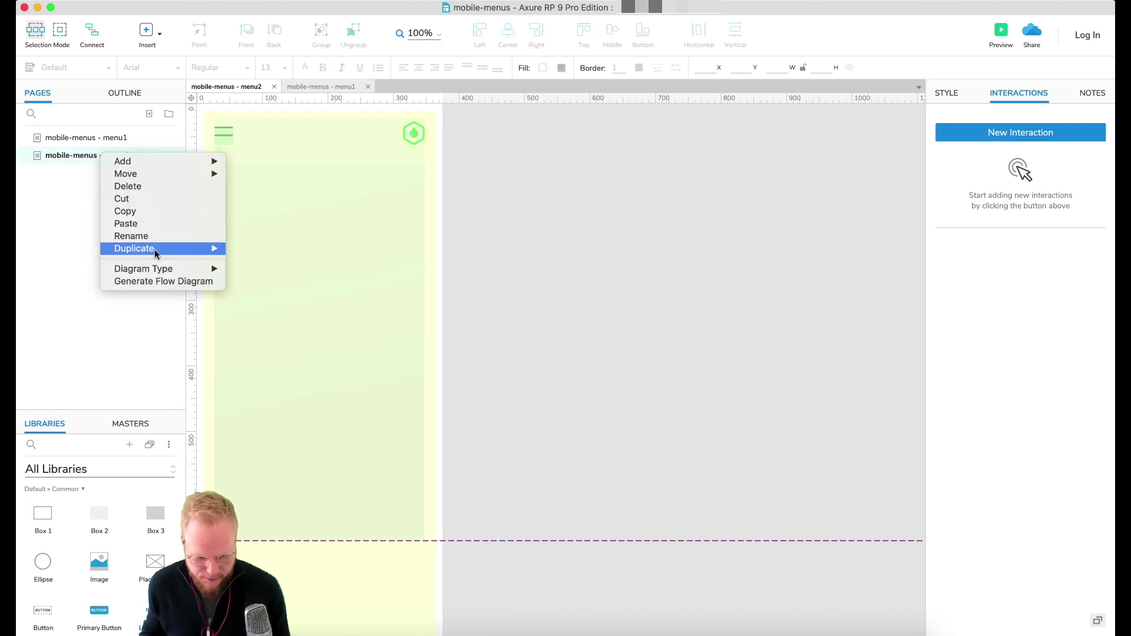
{"action": "mouse_move", "coordinate": [156, 250]}
{"action": "left_click", "coordinate": [268, 250]}
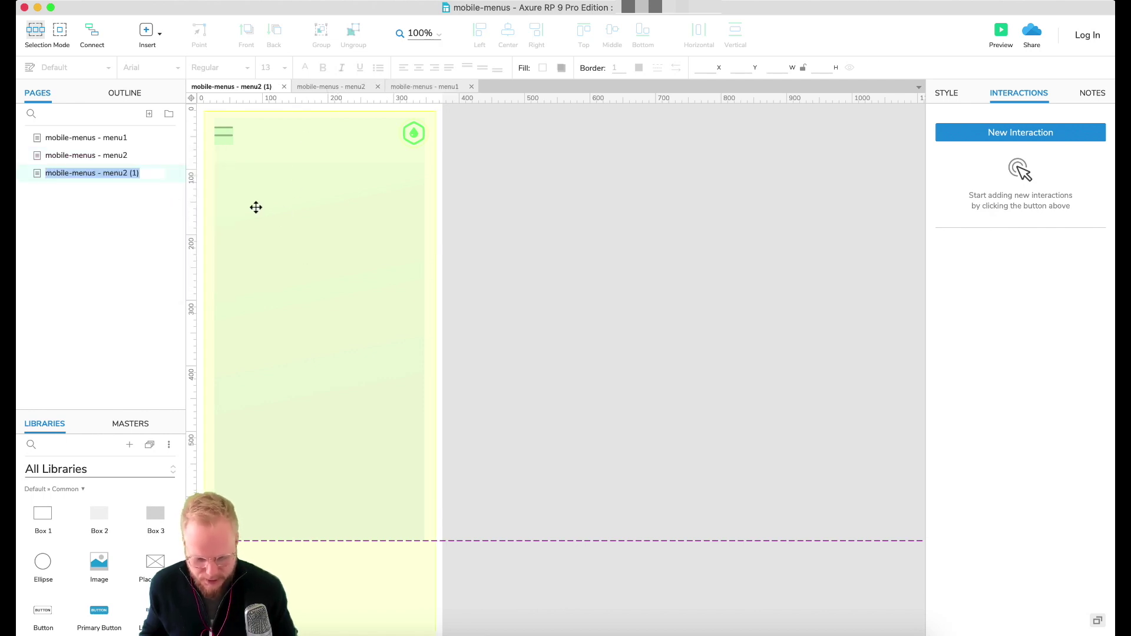
{"action": "left_click_drag", "start_coordinate": [139, 174], "coordinate": [130, 173]}
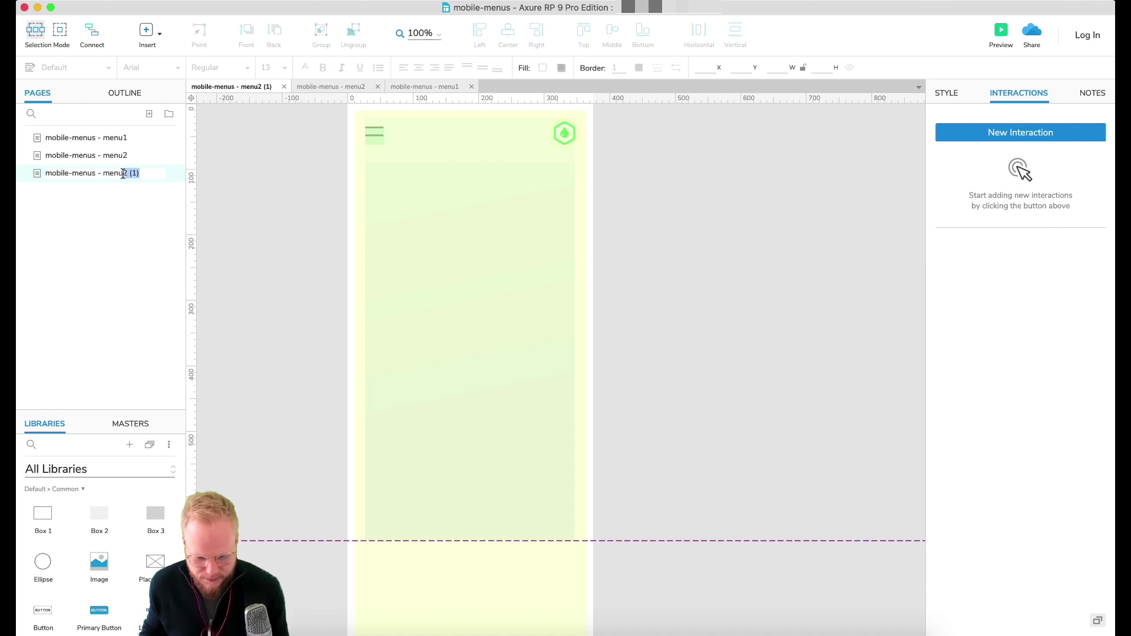
{"action": "type", "text": "3"}
{"action": "key", "text": "Return"}
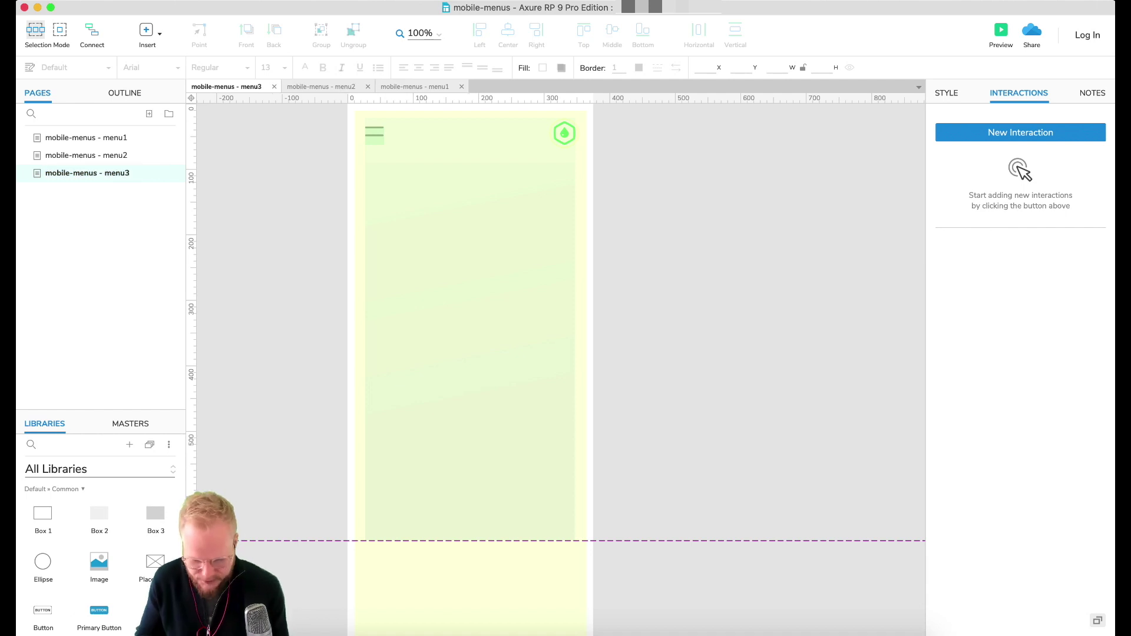
Delete the ++Menu dynamic panel from the menu3 page.
{"action": "left_click", "coordinate": [120, 93]}
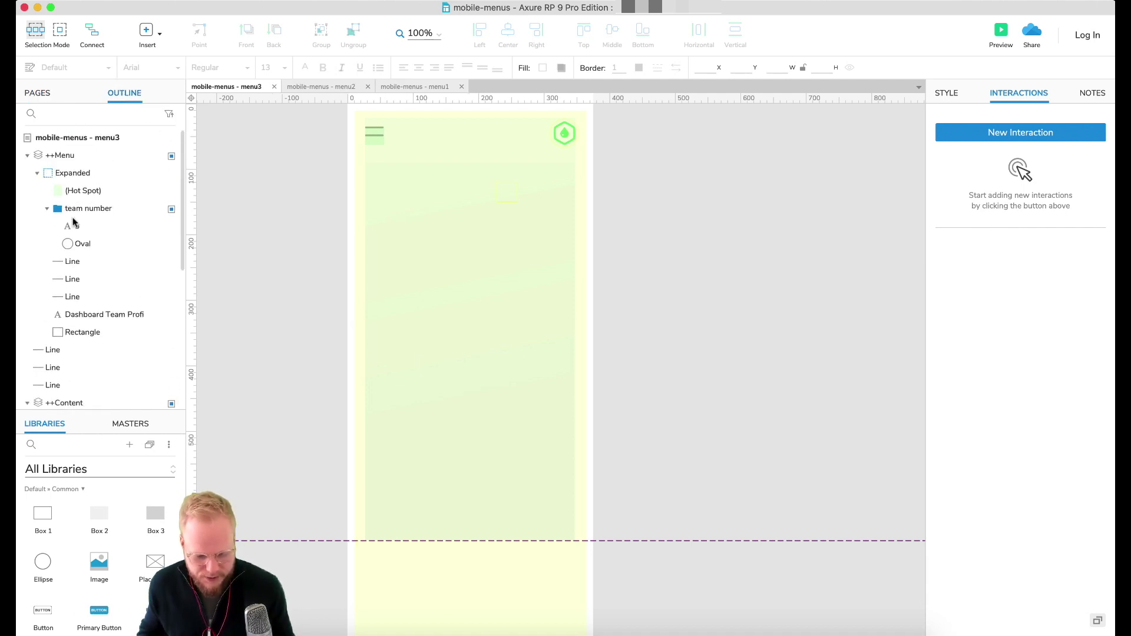
{"action": "left_click", "coordinate": [27, 156]}
{"action": "left_click", "coordinate": [27, 156]}
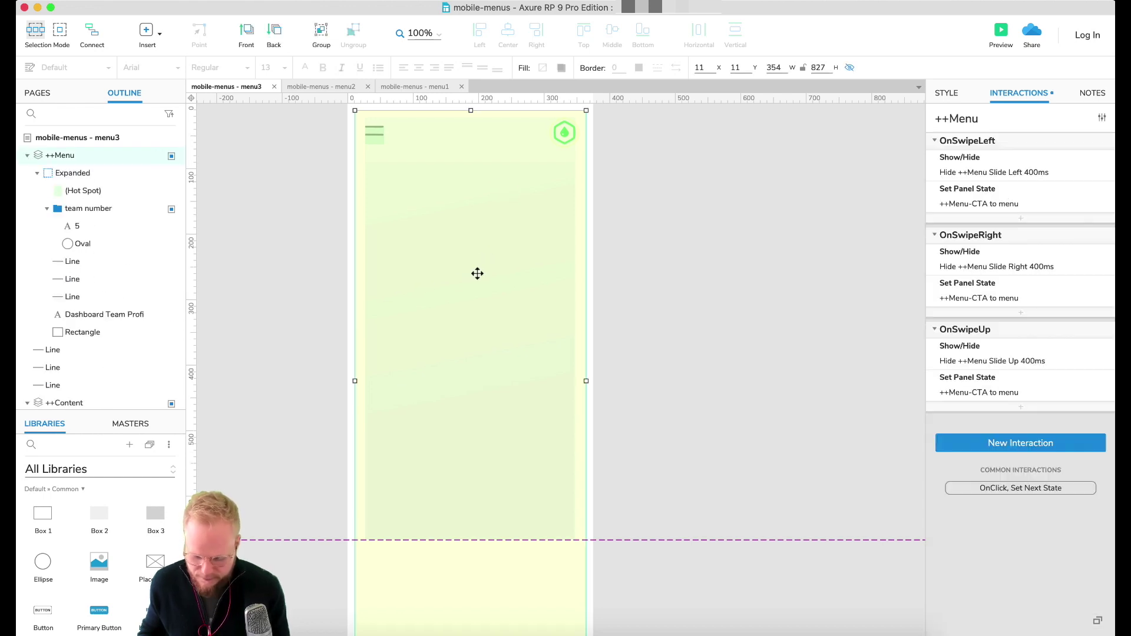
{"action": "right_click", "coordinate": [472, 313]}
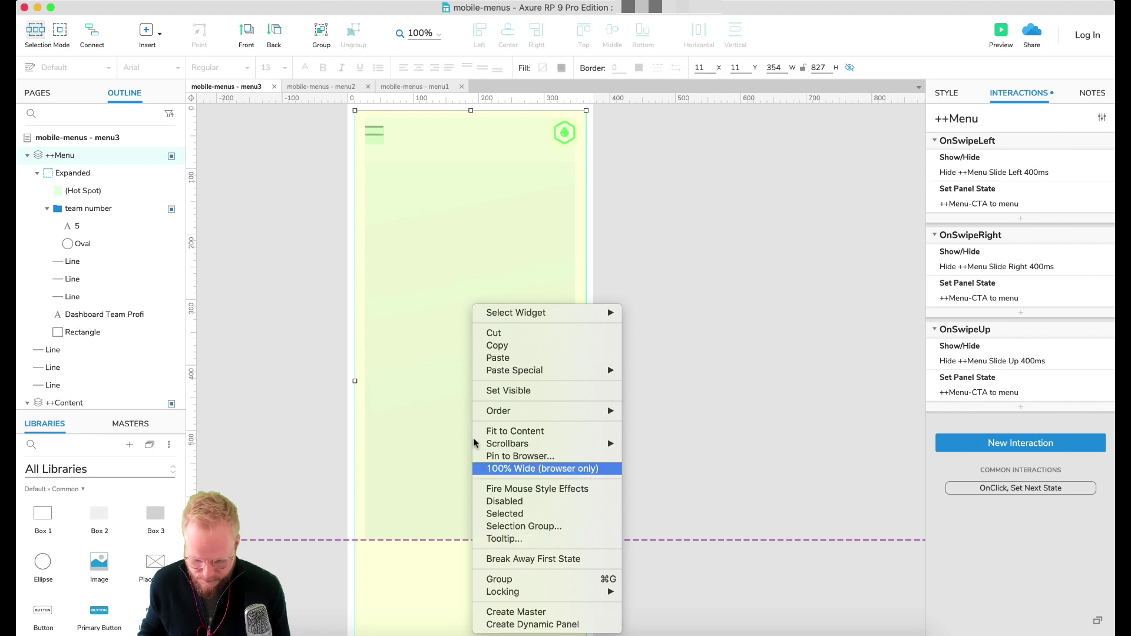
{"action": "left_click", "coordinate": [461, 366]}
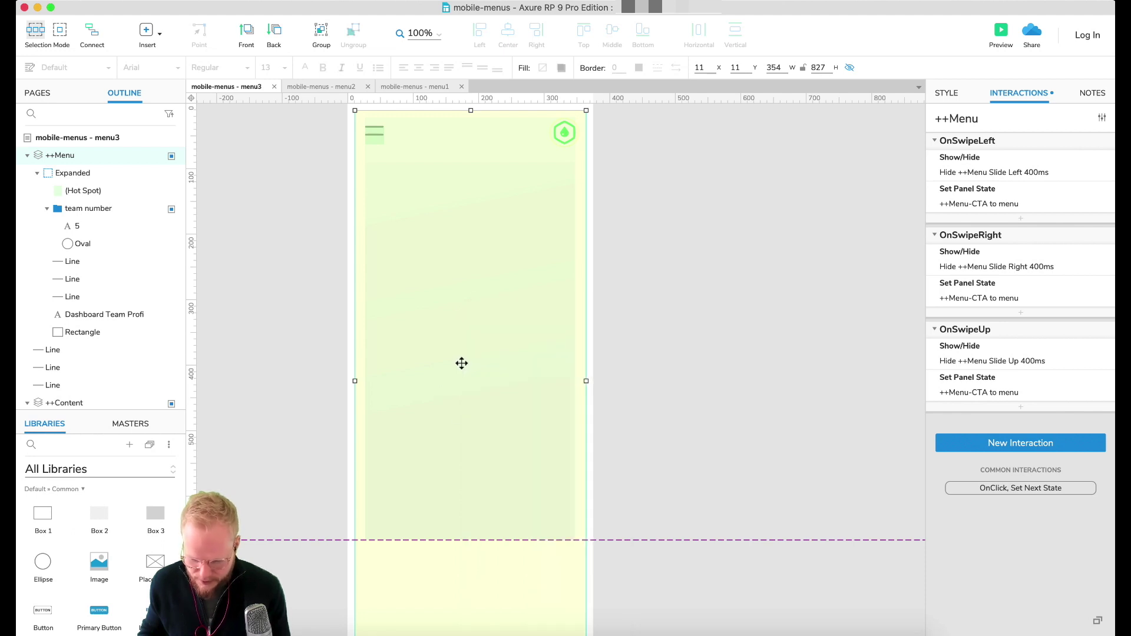
{"action": "key", "text": "Delete"}
Break Away First State on the ++Content panel to free its widgets.
{"action": "left_click", "coordinate": [462, 363]}
{"action": "right_click", "coordinate": [471, 306]}
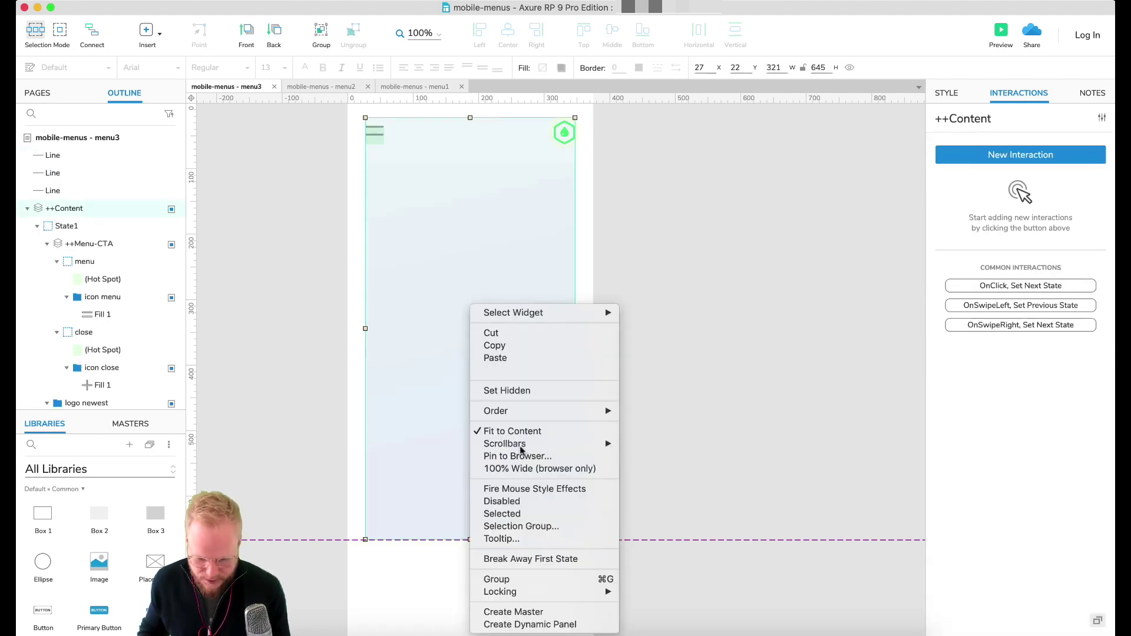
{"action": "left_click", "coordinate": [560, 565]}
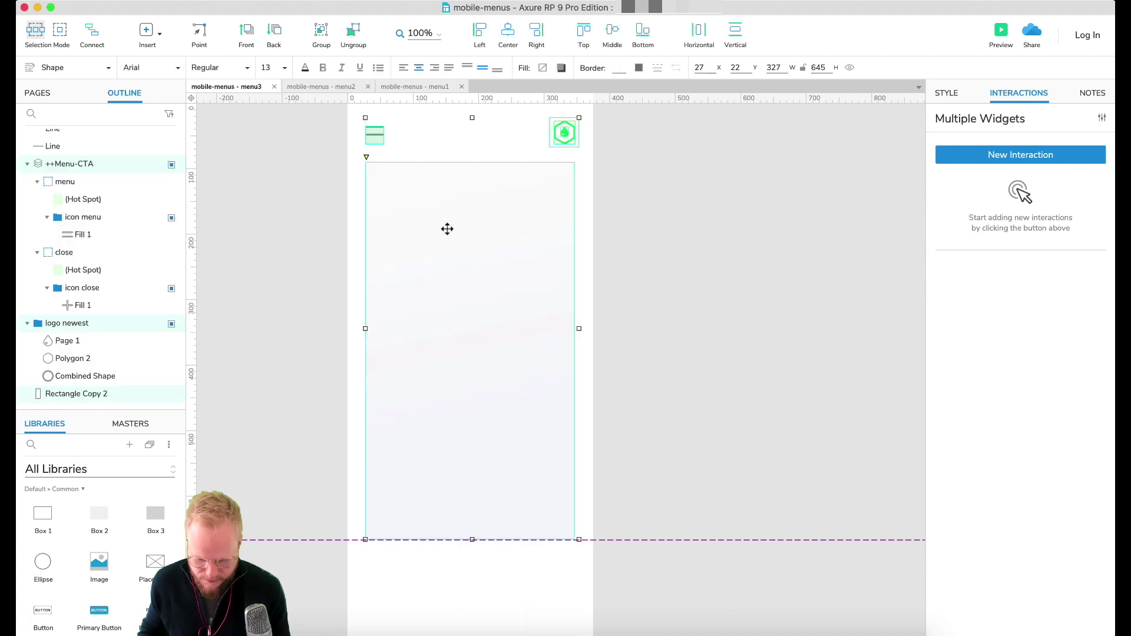
Delete the hamburger ++Menu-CTA panel.
{"action": "left_click", "coordinate": [483, 266]}
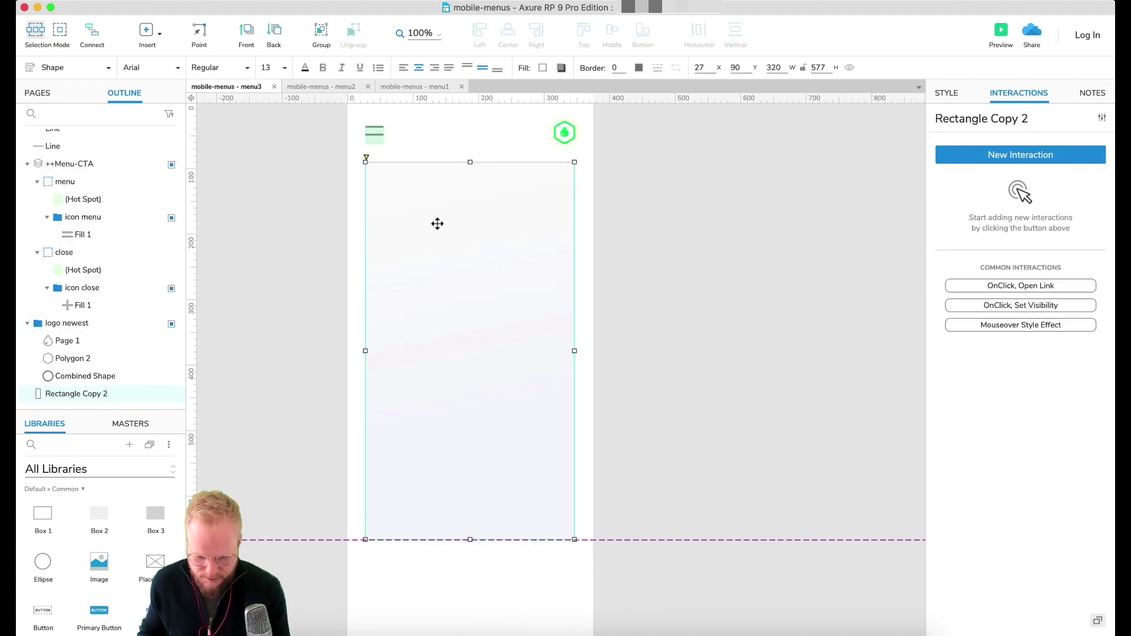
{"action": "left_click", "coordinate": [321, 155]}
{"action": "left_click", "coordinate": [383, 134]}
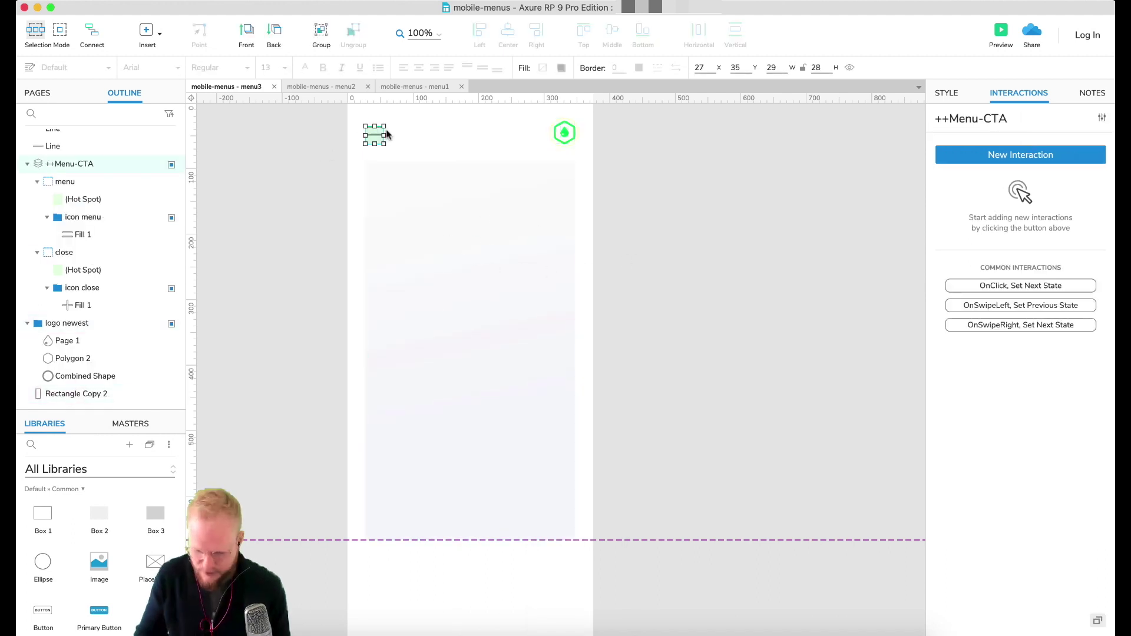
{"action": "key", "text": "Delete"}
Stretch Rectangle Copy 2 to the page edges, making it 375 × 604 at x 0, y 63.
{"action": "scroll", "coordinate": [629, 220], "scroll_direction": "up", "scroll_amount": 2}
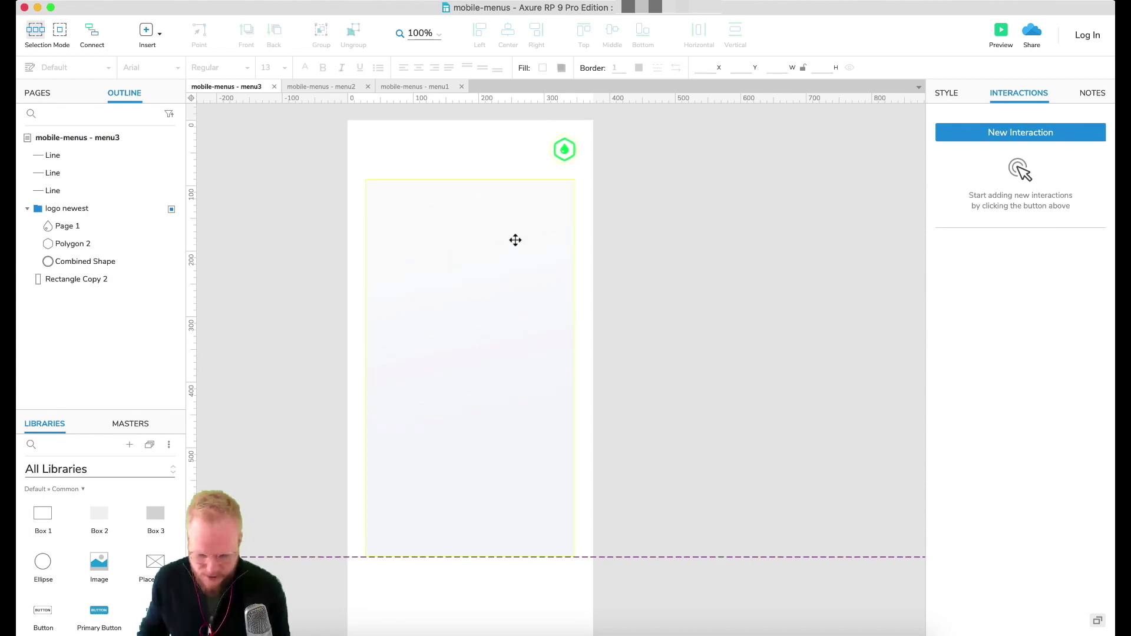
{"action": "left_click", "coordinate": [529, 409]}
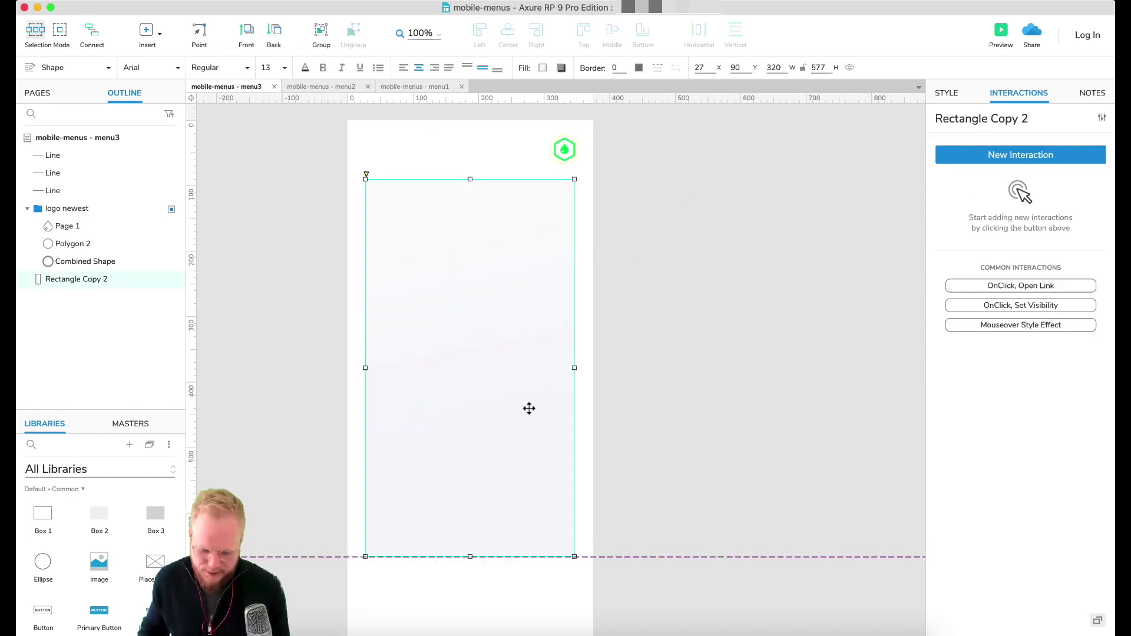
{"action": "left_click_drag", "start_coordinate": [364, 372], "coordinate": [346, 369]}
{"action": "left_click_drag", "start_coordinate": [566, 364], "coordinate": [594, 365]}
{"action": "left_click_drag", "start_coordinate": [469, 178], "coordinate": [470, 121]}
{"action": "left_click", "coordinate": [705, 228]}
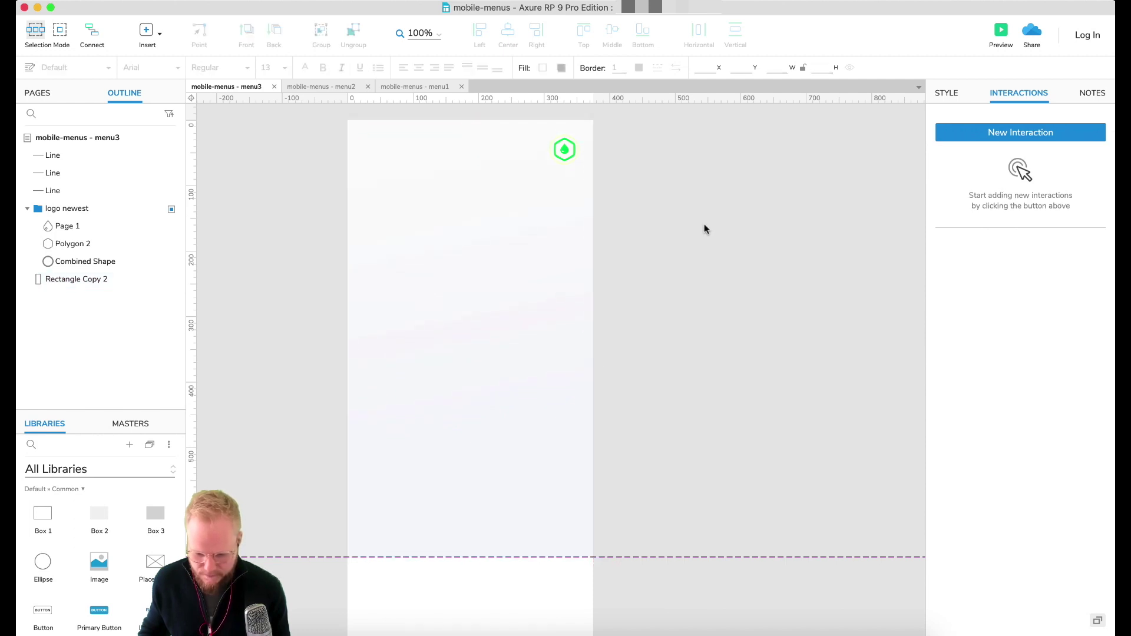
{"action": "left_click", "coordinate": [1002, 32]}
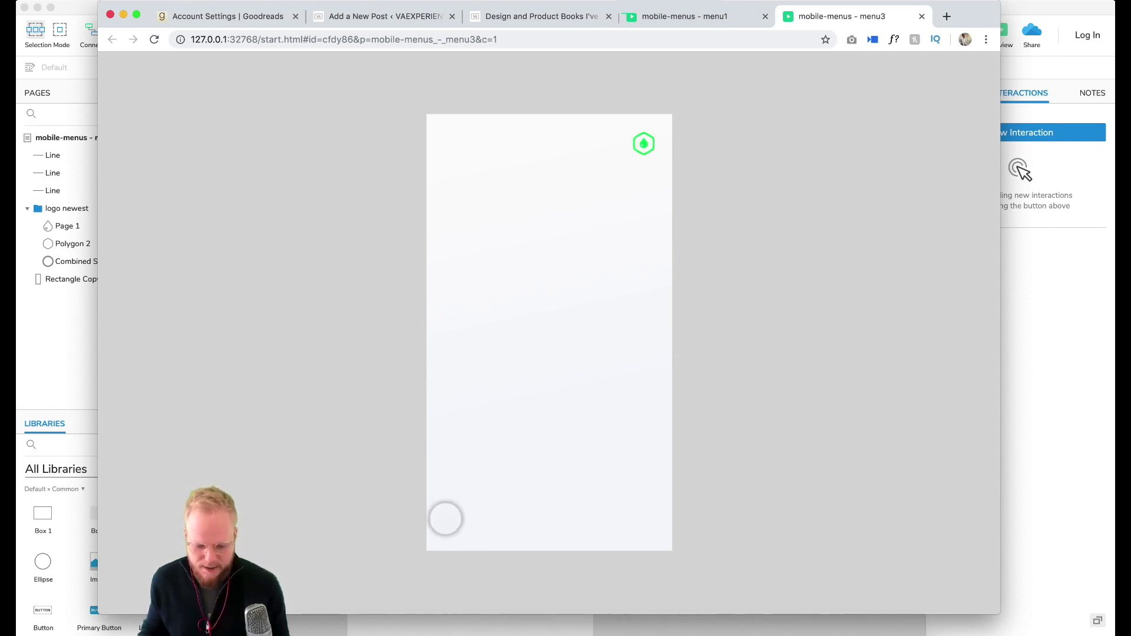
{"action": "left_click", "coordinate": [123, 16]}
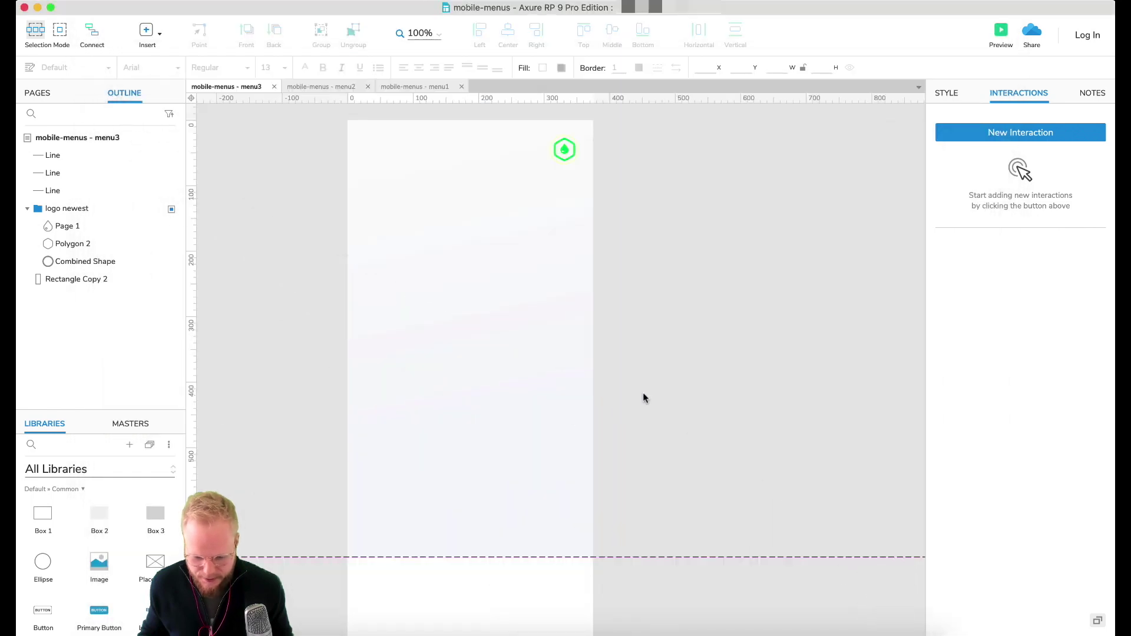
In Sketch, select the menu 3 icon menu group and its Oval, then run Axure Copy Selection.
{"action": "key", "text": "super+Tab"}
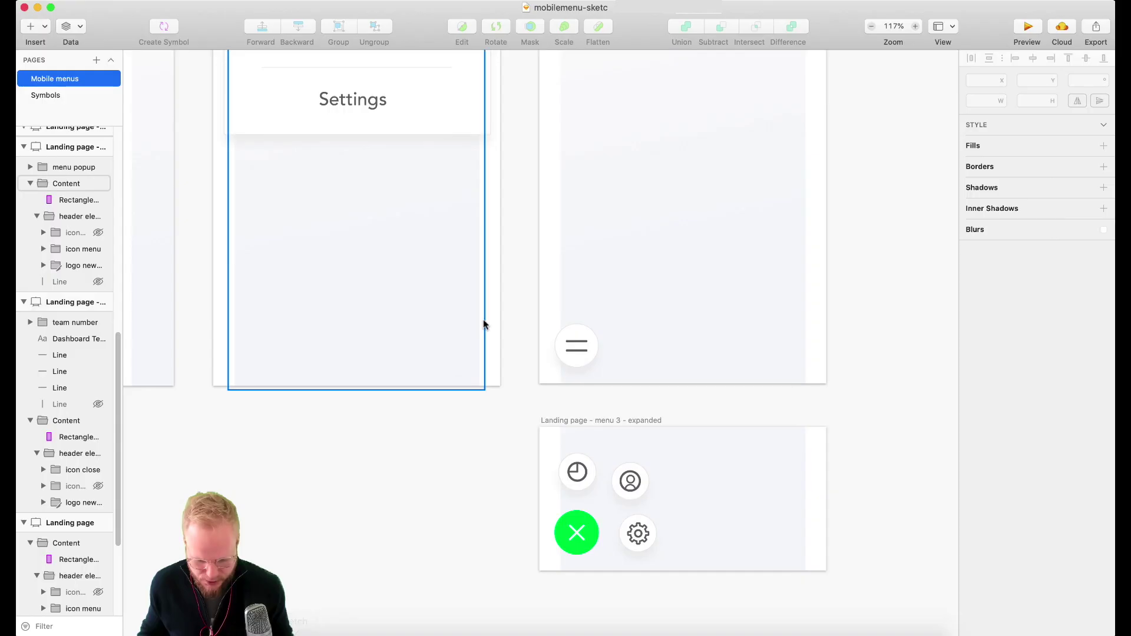
{"action": "left_click", "coordinate": [585, 344]}
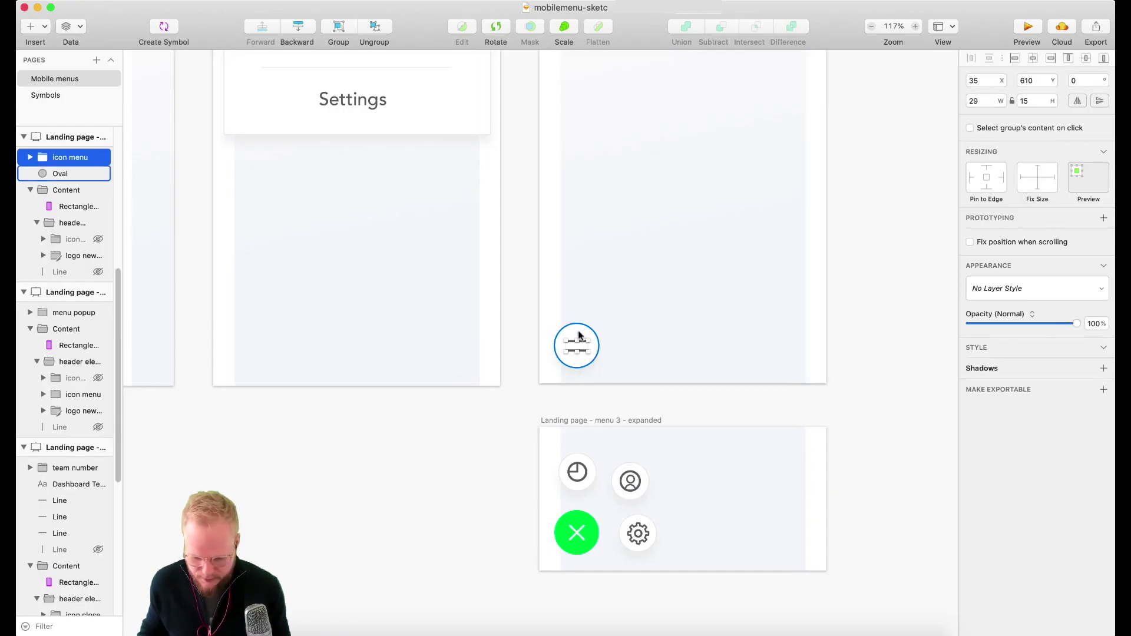
{"action": "left_click", "coordinate": [566, 357], "text": "shift"}
{"action": "left_click", "coordinate": [379, 1]}
{"action": "mouse_move", "coordinate": [379, 7]}
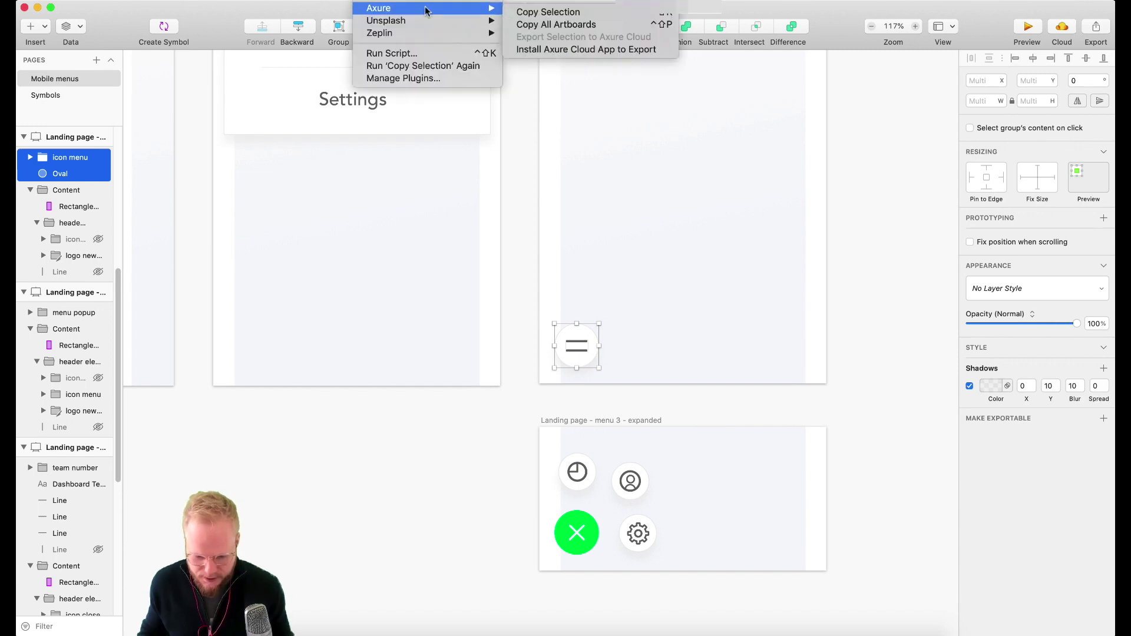
{"action": "left_click", "coordinate": [519, 10]}
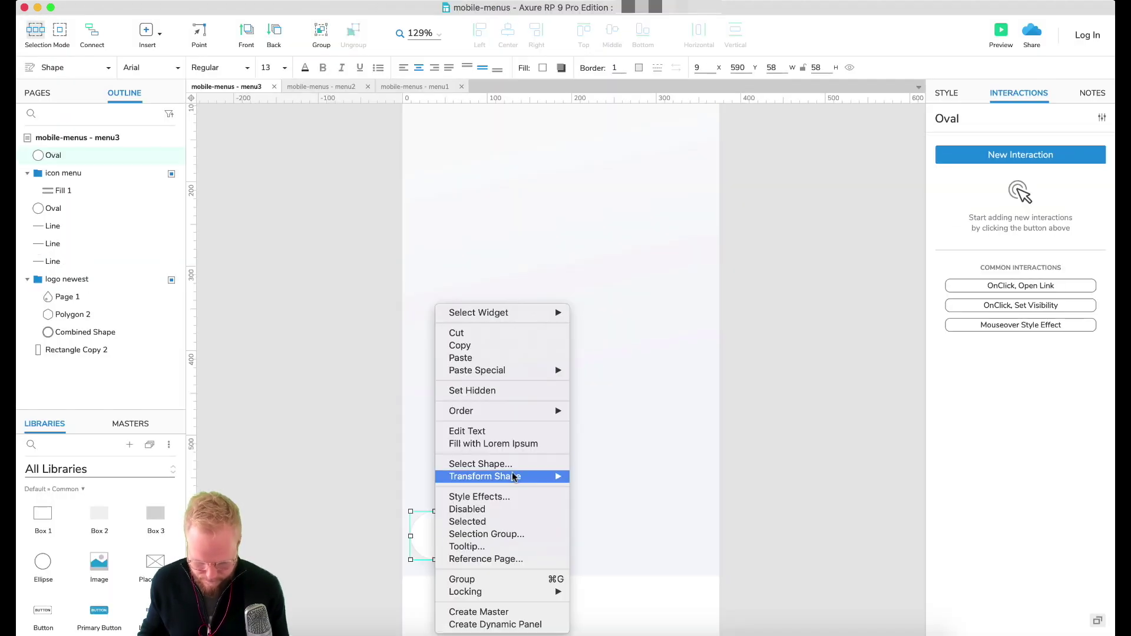
Wrap the pasted icon and circle in a dynamic panel named ++MenuCTA.
{"action": "left_click", "coordinate": [440, 527], "text": "shift"}
{"action": "right_click", "coordinate": [442, 530]}
{"action": "left_click", "coordinate": [498, 624]}
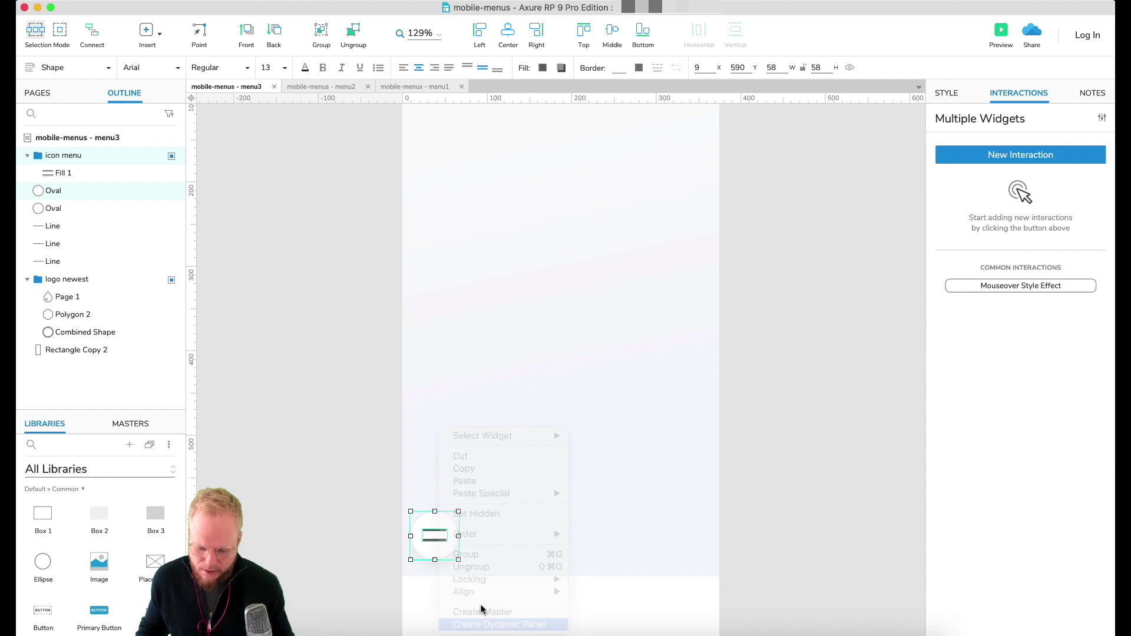
{"action": "left_click_drag", "start_coordinate": [442, 522], "coordinate": [447, 519]}
{"action": "left_click", "coordinate": [1002, 121]}
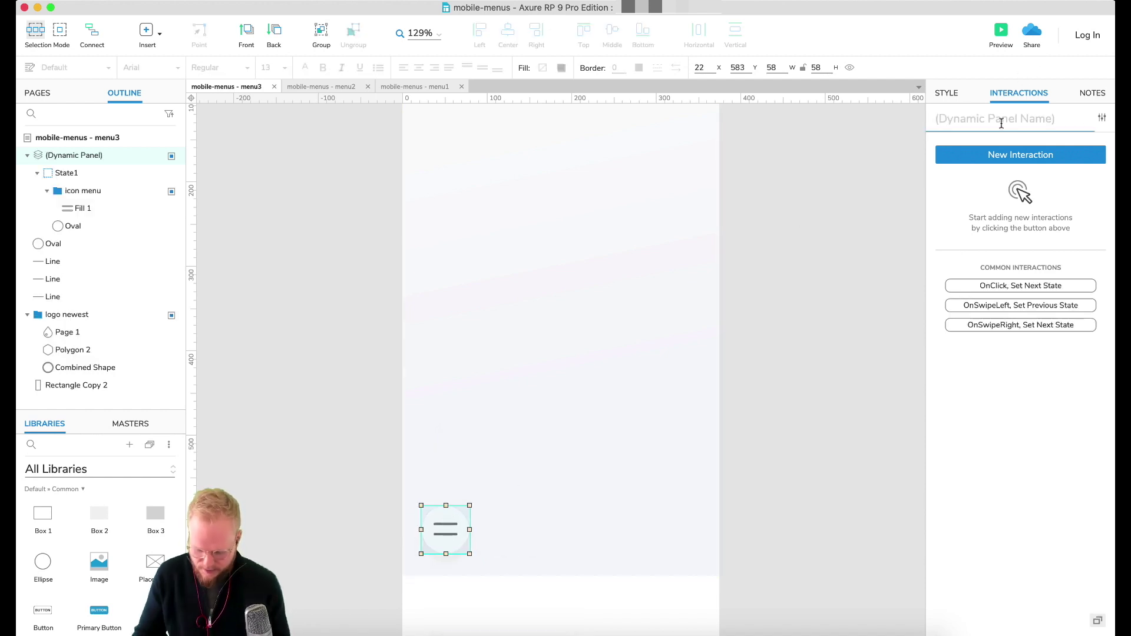
{"action": "type", "text": "++MenuCTA"}
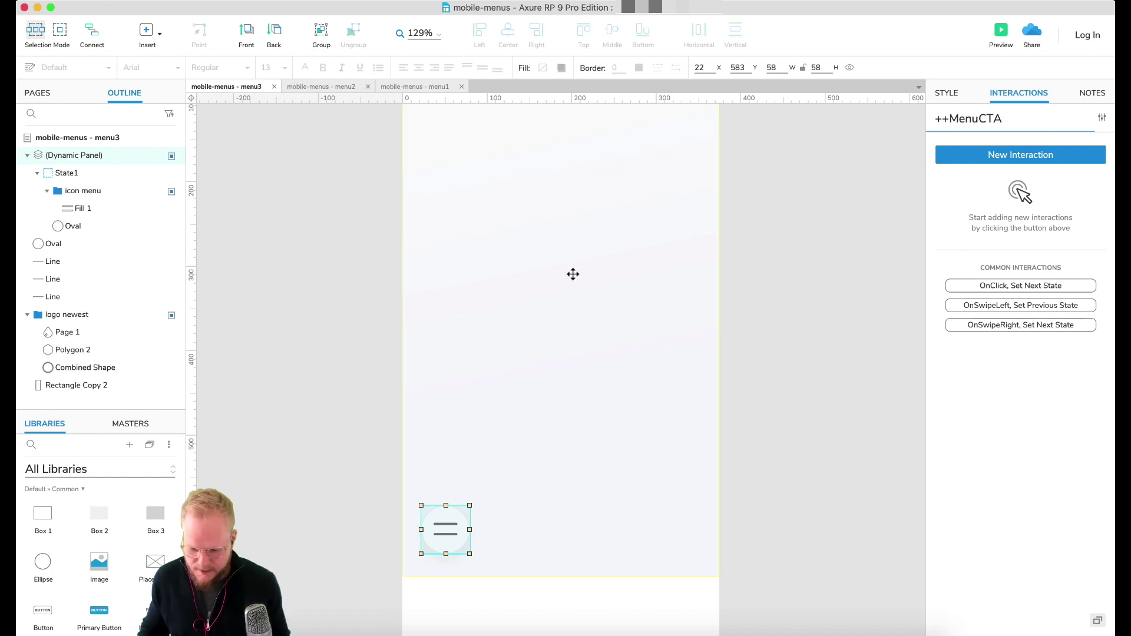
{"action": "left_click", "coordinate": [302, 273]}
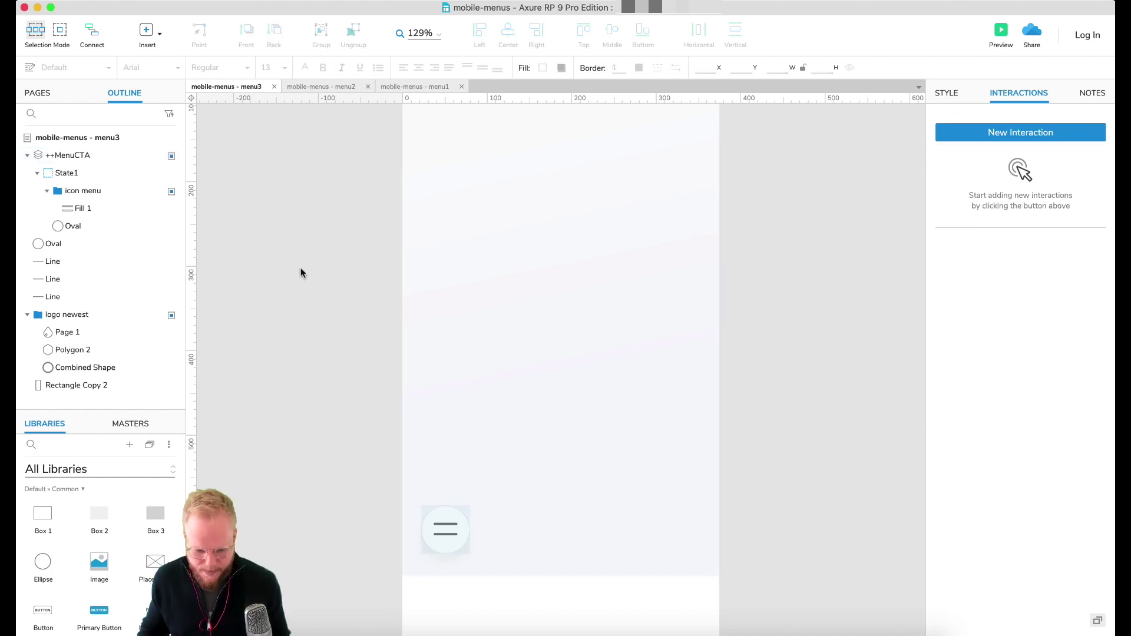
Nudge ++MenuCTA back into place at 58 × 58, x 23, y 583.
{"action": "left_click", "coordinate": [74, 155]}
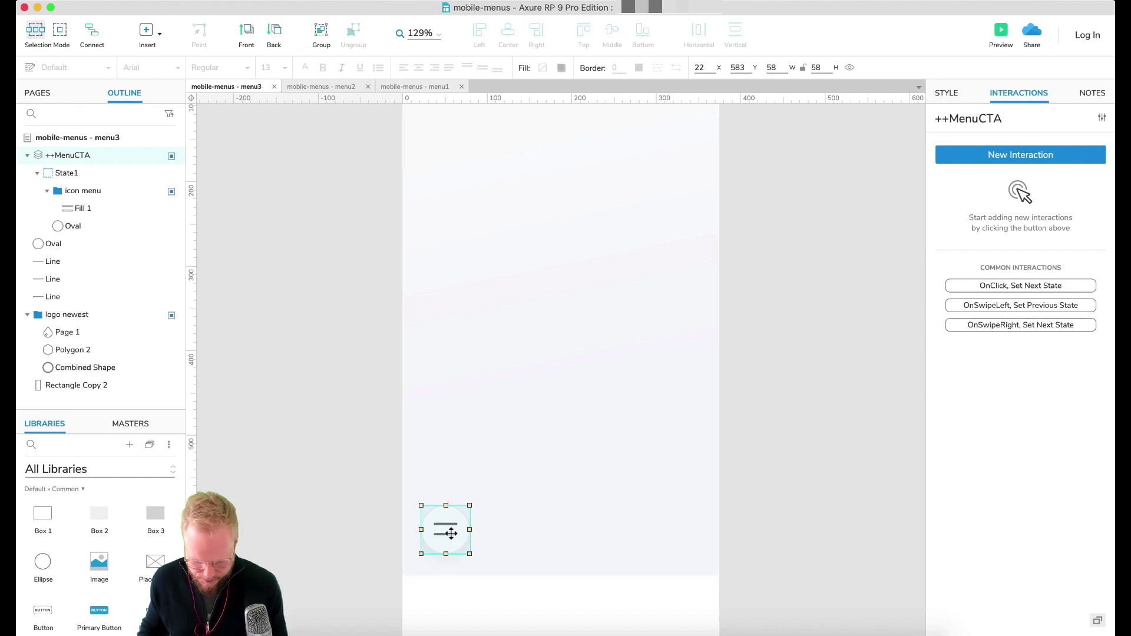
{"action": "key", "text": "Right"}
{"action": "key", "text": "Right"}
{"action": "key", "text": "Right"}
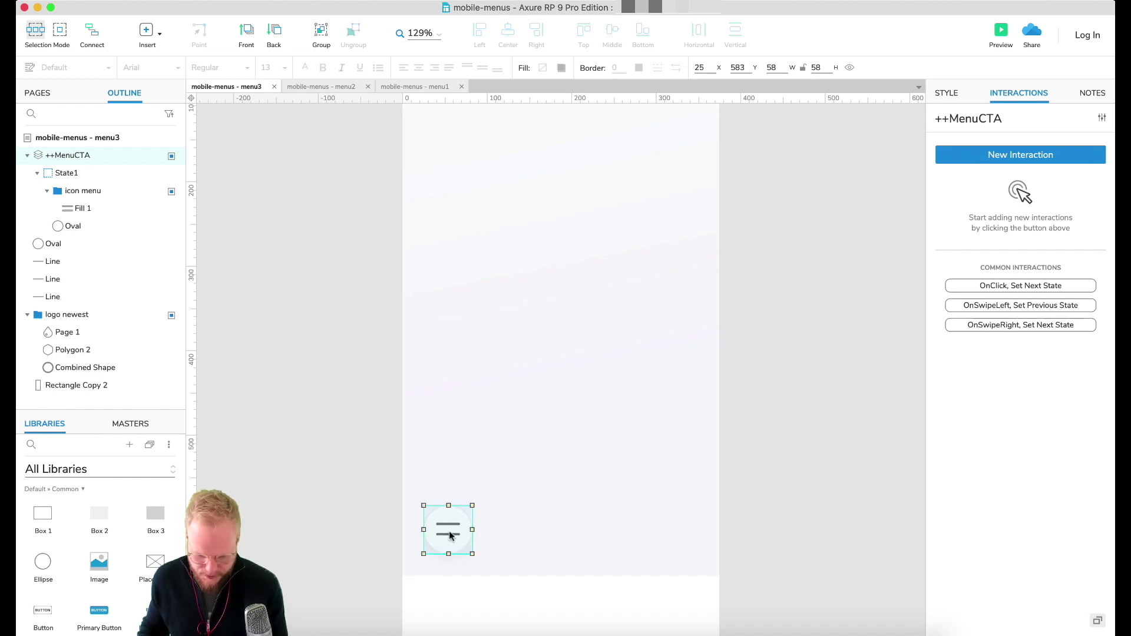
{"action": "left_click_drag", "start_coordinate": [450, 535], "coordinate": [446, 539]}
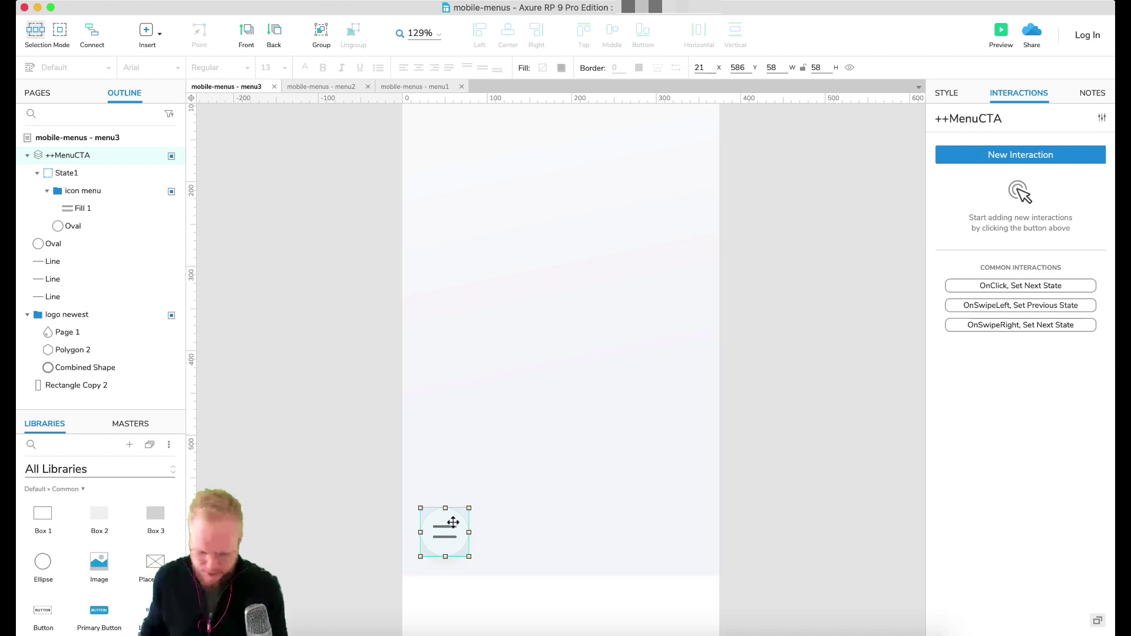
{"action": "left_click_drag", "start_coordinate": [453, 522], "coordinate": [456, 520]}
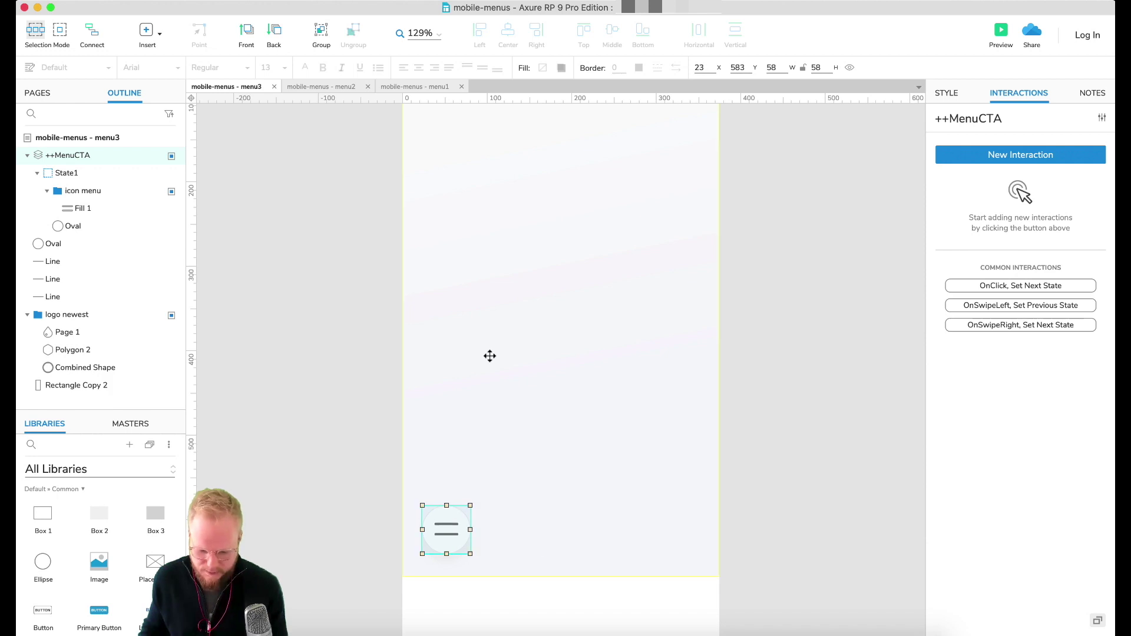
{"action": "scroll", "coordinate": [503, 414], "scroll_direction": "down", "scroll_amount": 3}
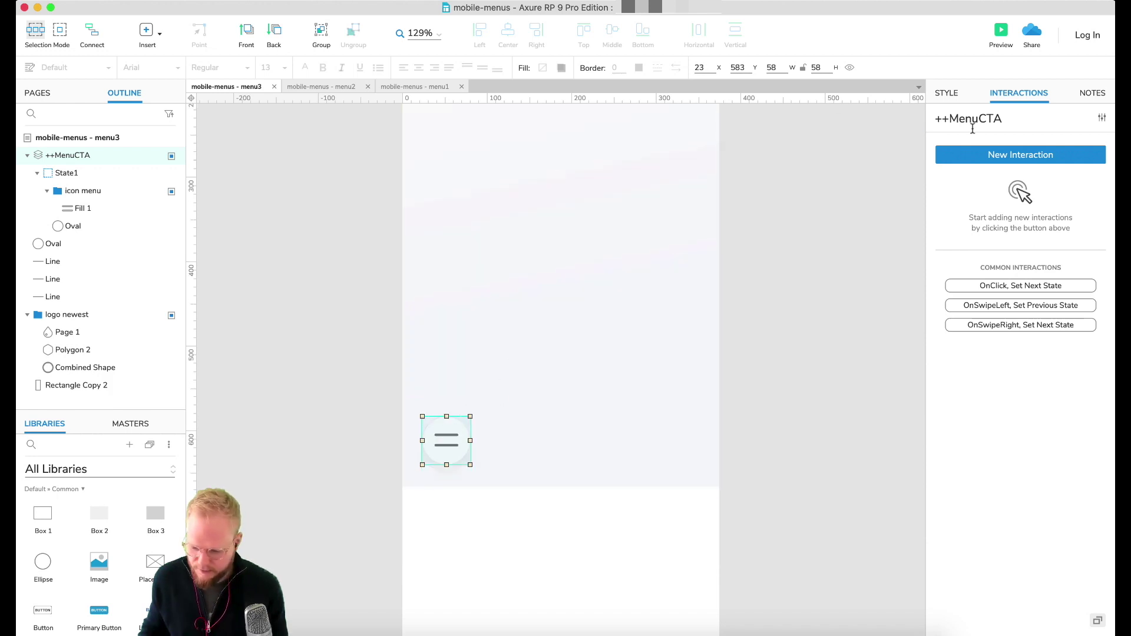
Pin ++MenuCTA to the browser's bottom left with a 20 px margin, kept in front, and set X to 20.
{"action": "left_click", "coordinate": [948, 94]}
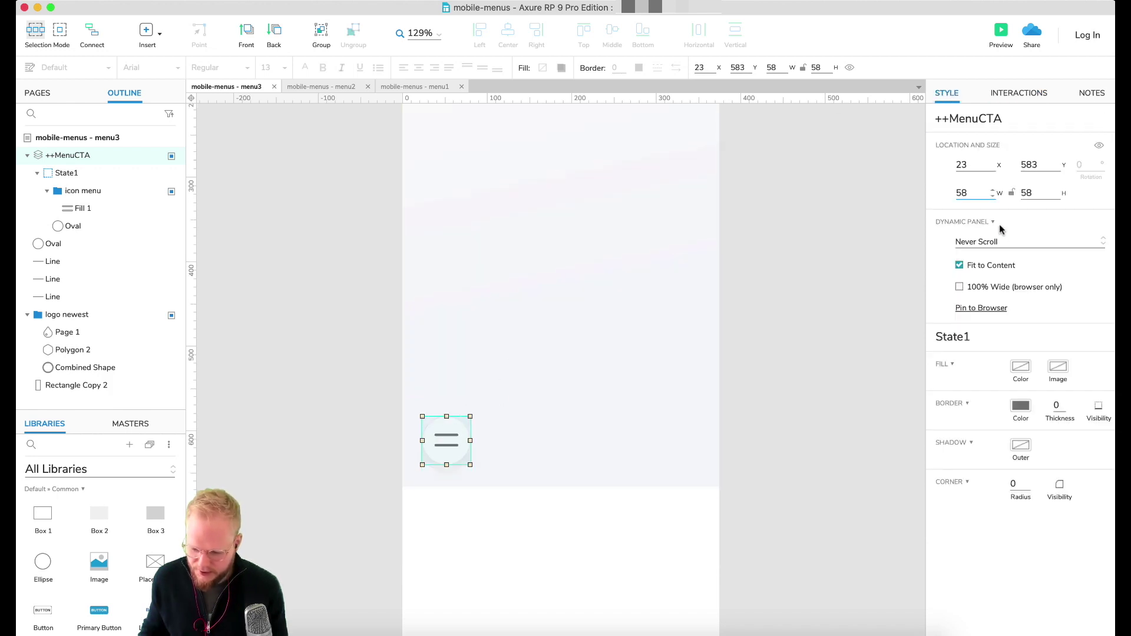
{"action": "left_click", "coordinate": [983, 308]}
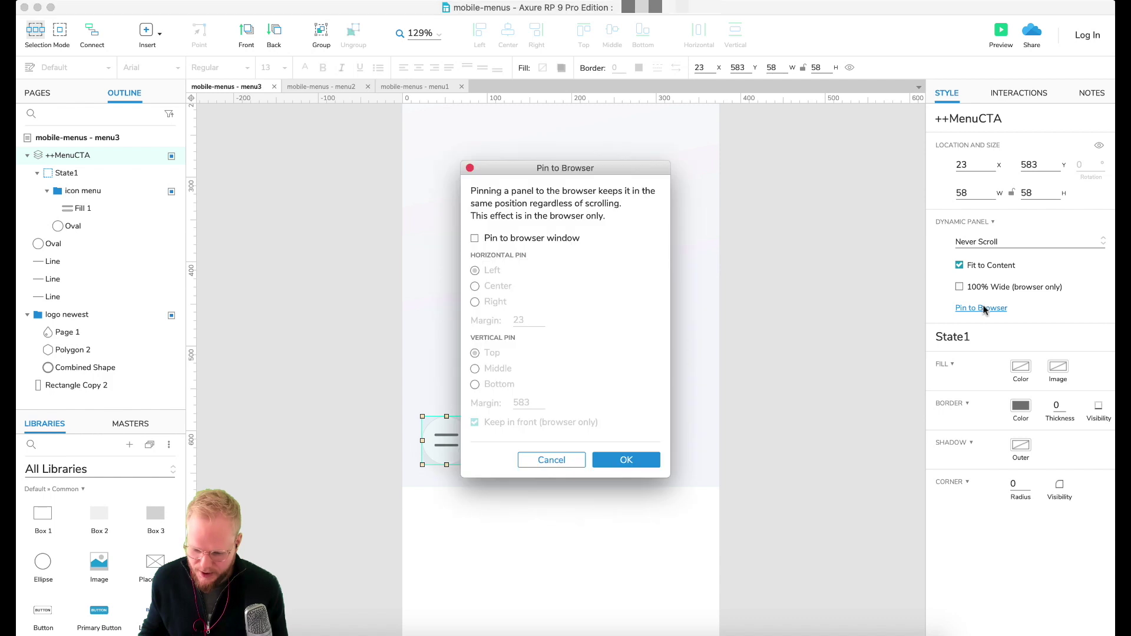
{"action": "left_click", "coordinate": [475, 238]}
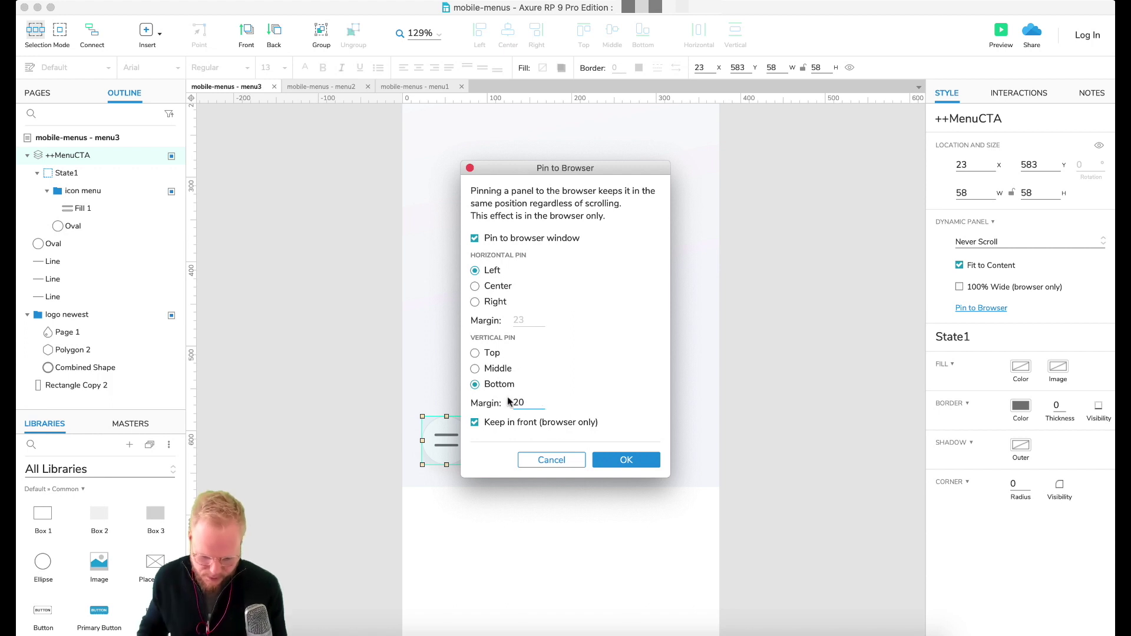
{"action": "key", "text": "Return"}
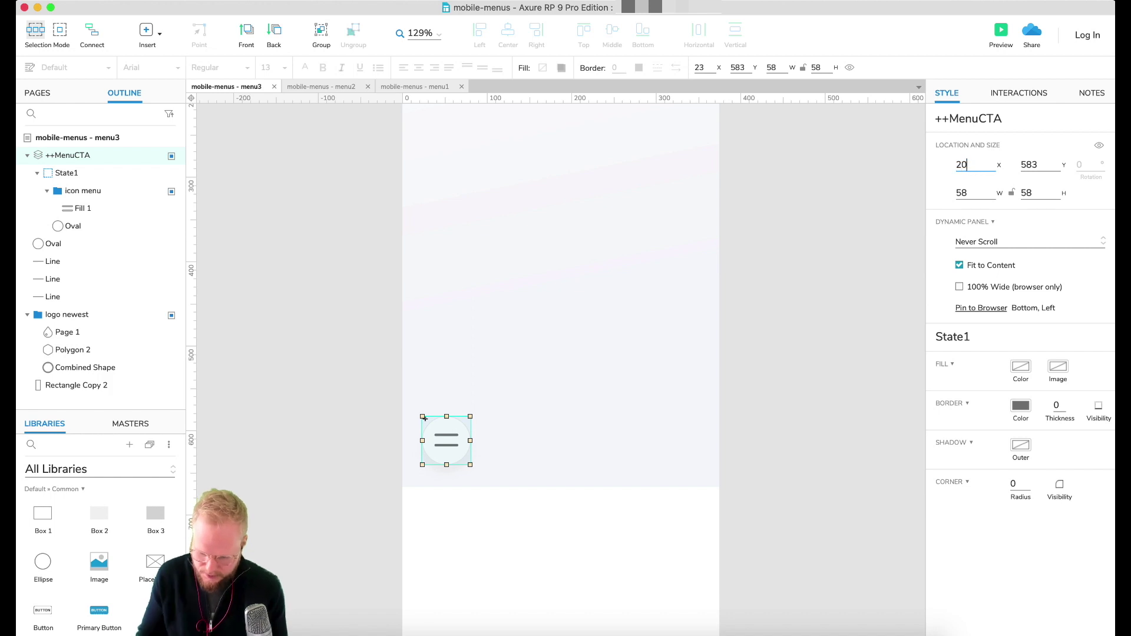
{"action": "key", "text": "Return"}
{"action": "left_click", "coordinate": [234, 416]}
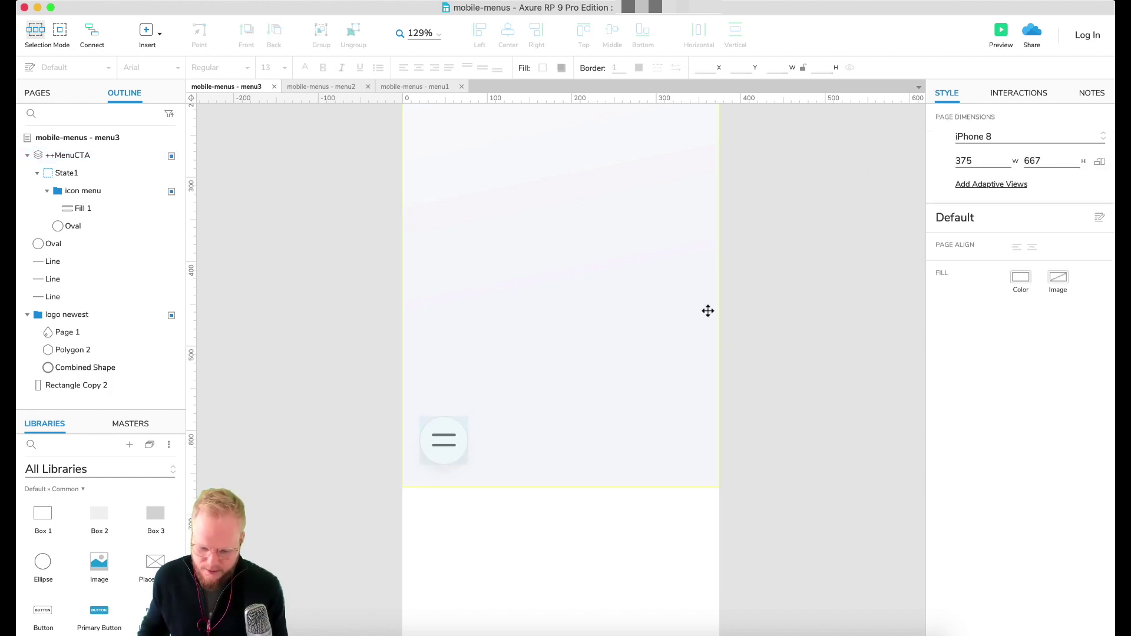
{"action": "scroll", "coordinate": [653, 472], "scroll_direction": "down", "scroll_amount": 5}
Drag Rectangle Copy 2's bottom handle far down so the page is much taller than the phone.
{"action": "left_click", "coordinate": [580, 227]}
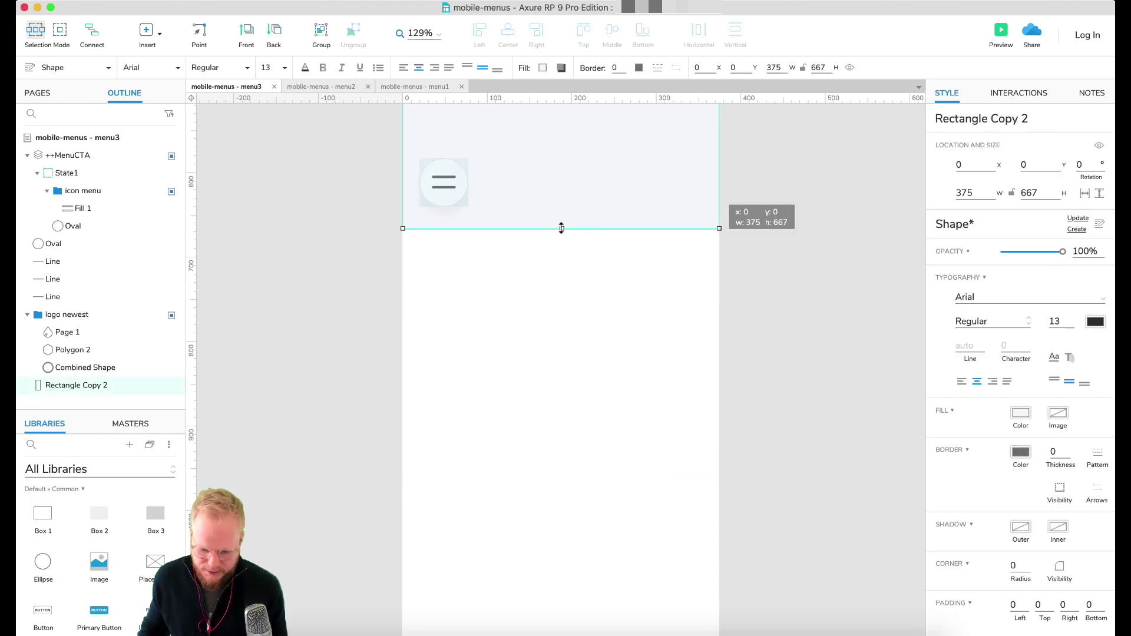
{"action": "left_click_drag", "start_coordinate": [562, 228], "coordinate": [578, 554]}
{"action": "left_click", "coordinate": [750, 404]}
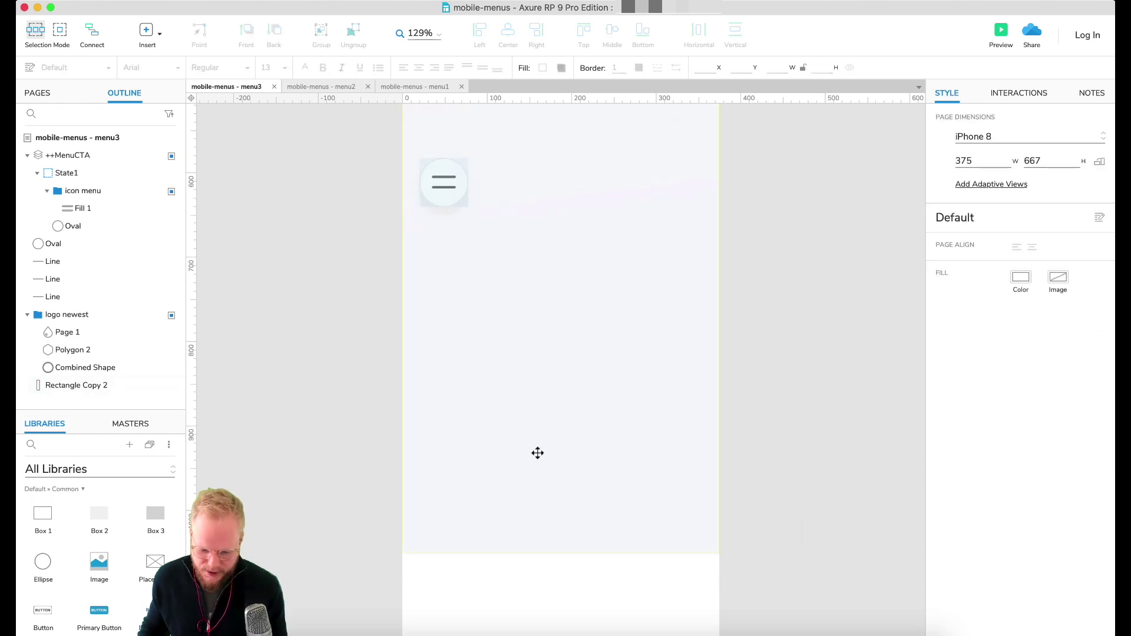
{"action": "scroll", "coordinate": [612, 348], "scroll_direction": "up", "scroll_amount": 6}
{"action": "scroll", "coordinate": [612, 348], "scroll_direction": "down", "scroll_amount": 3}
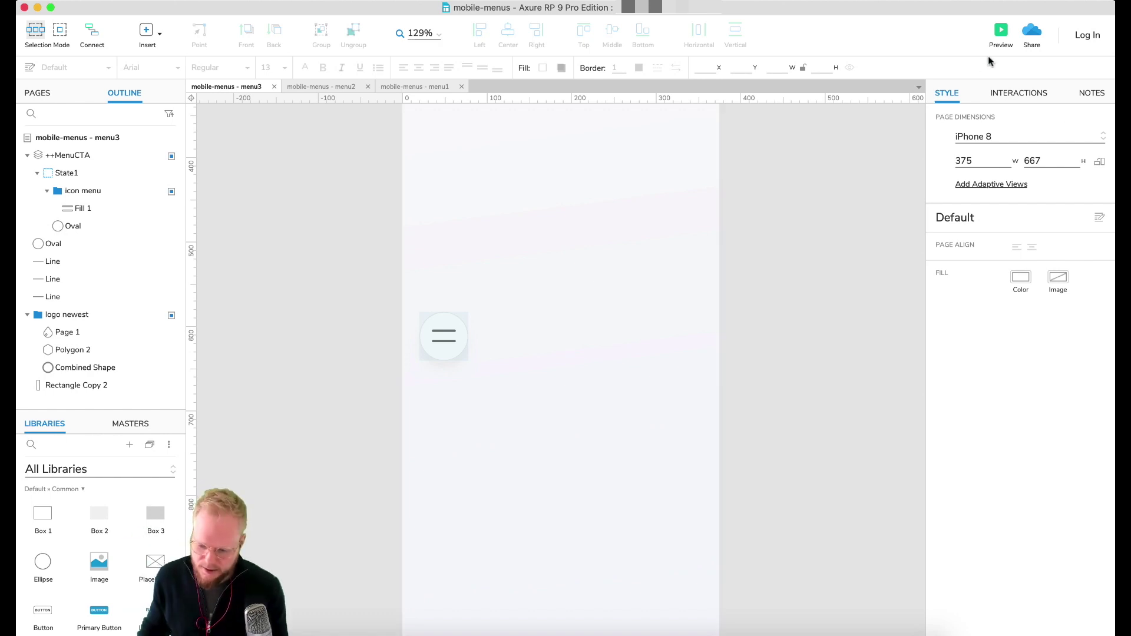
{"action": "left_click", "coordinate": [1001, 32]}
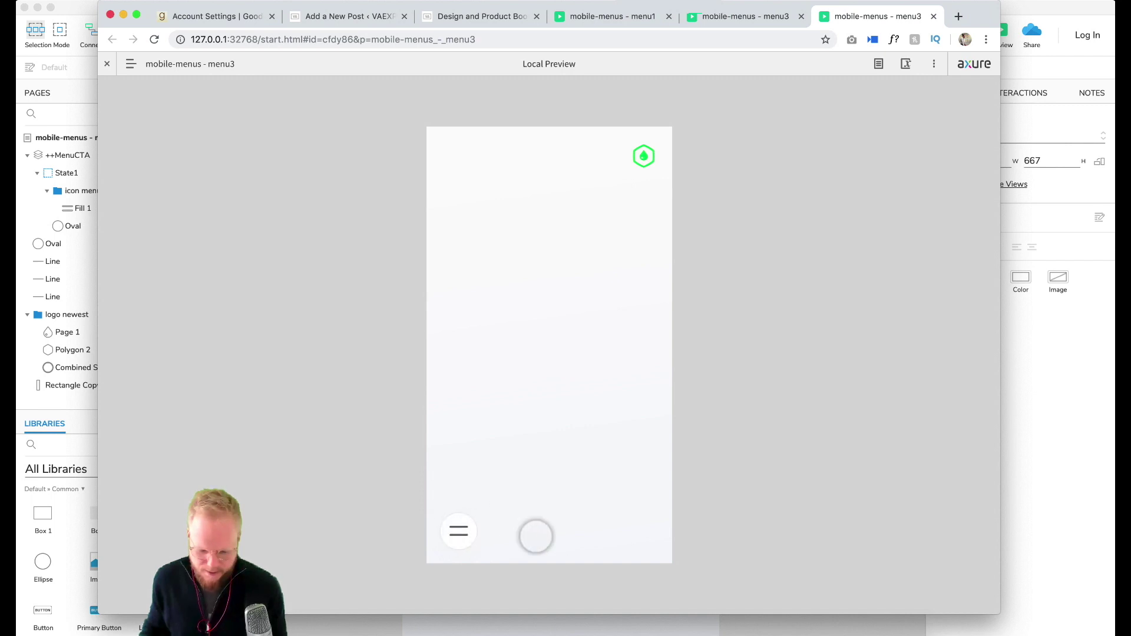
Scroll the menu3 preview to confirm the hamburger button stays fixed at bottom left.
{"action": "left_click_drag", "start_coordinate": [536, 536], "coordinate": [594, 514]}
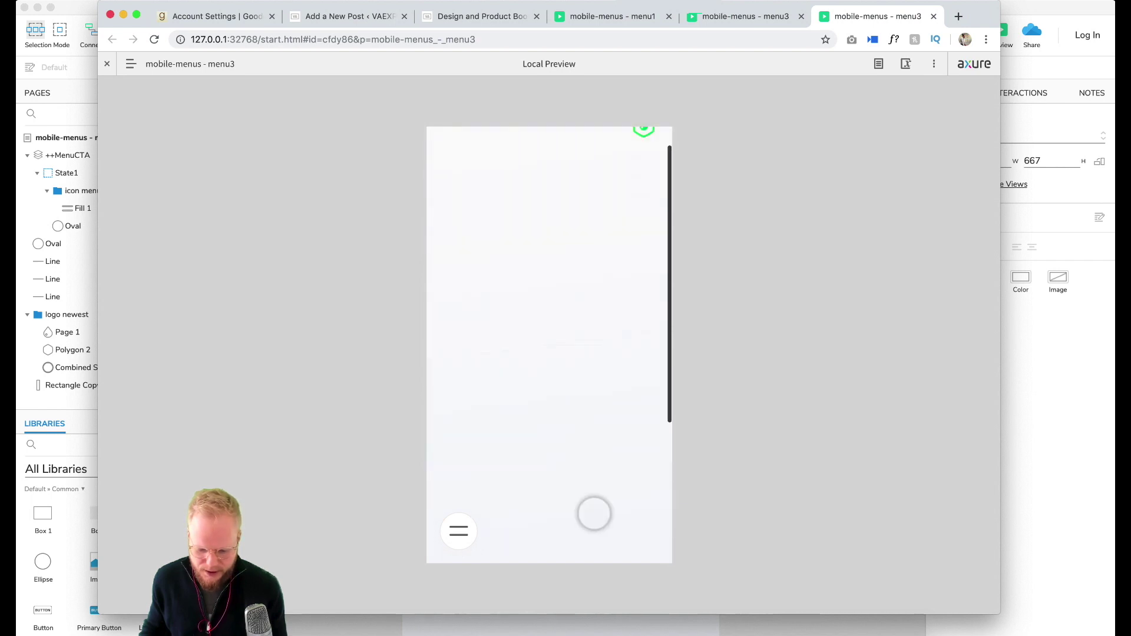
Make the ++MenuCTA panel 69 px tall.
{"action": "key", "text": "super+Tab"}
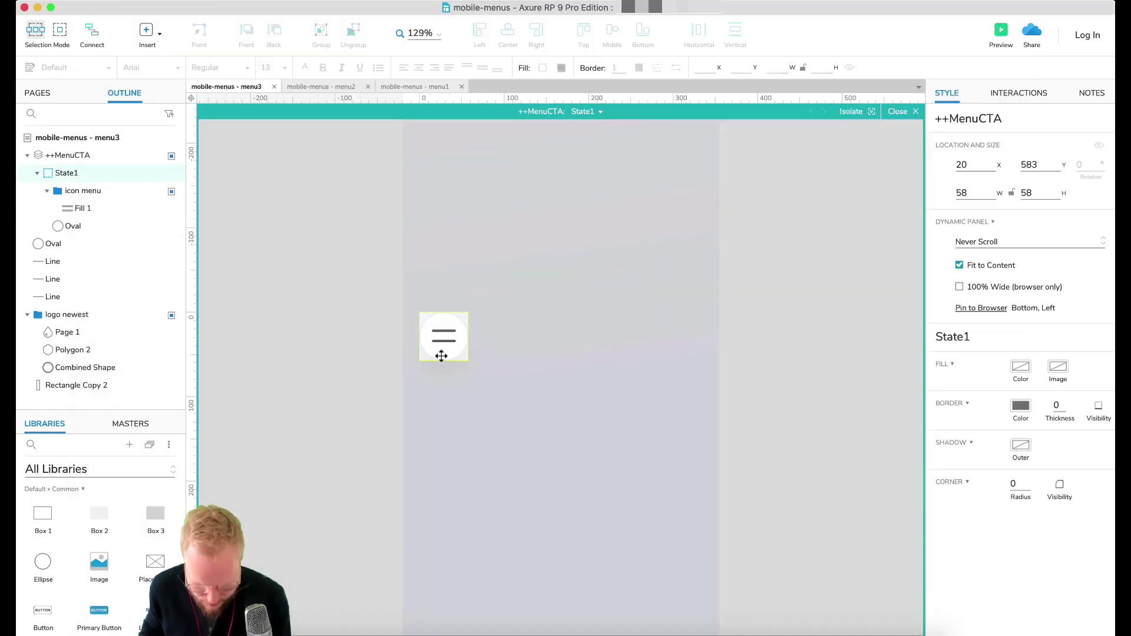
{"action": "double_click", "coordinate": [441, 356]}
{"action": "left_click", "coordinate": [1022, 415]}
{"action": "key", "text": "Escape"}
{"action": "left_click", "coordinate": [898, 111]}
{"action": "left_click_drag", "start_coordinate": [444, 361], "coordinate": [444, 371]}
{"action": "left_click", "coordinate": [516, 354]}
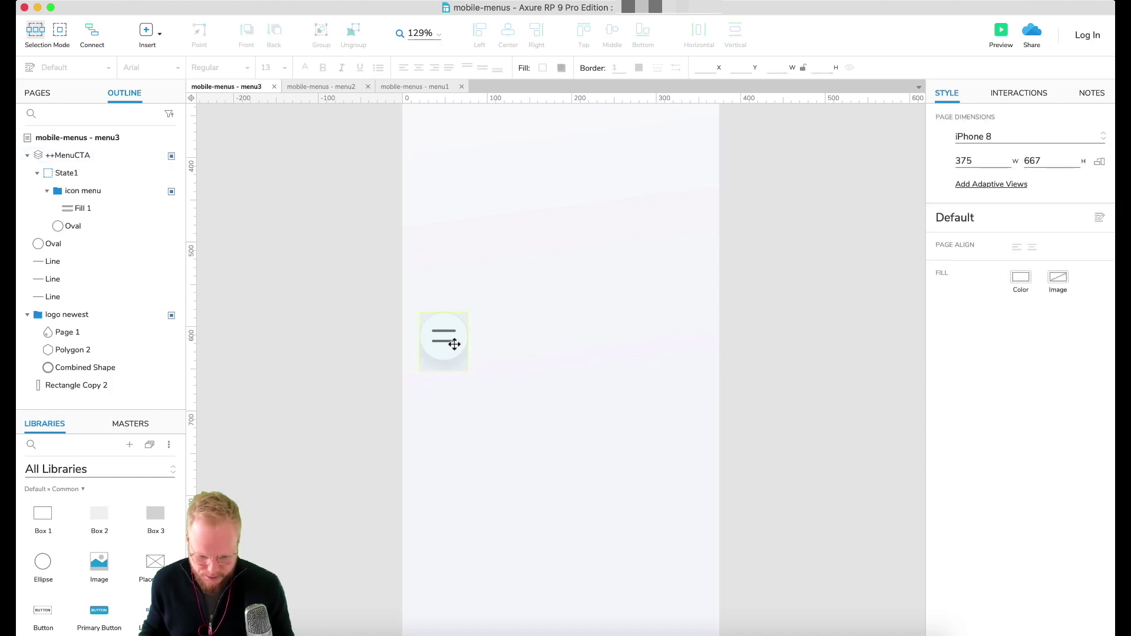
{"action": "left_click", "coordinate": [454, 344]}
{"action": "left_click", "coordinate": [351, 328]}
Rename the panel's State1 to default and duplicate it as a new state named active.
{"action": "double_click", "coordinate": [466, 332]}
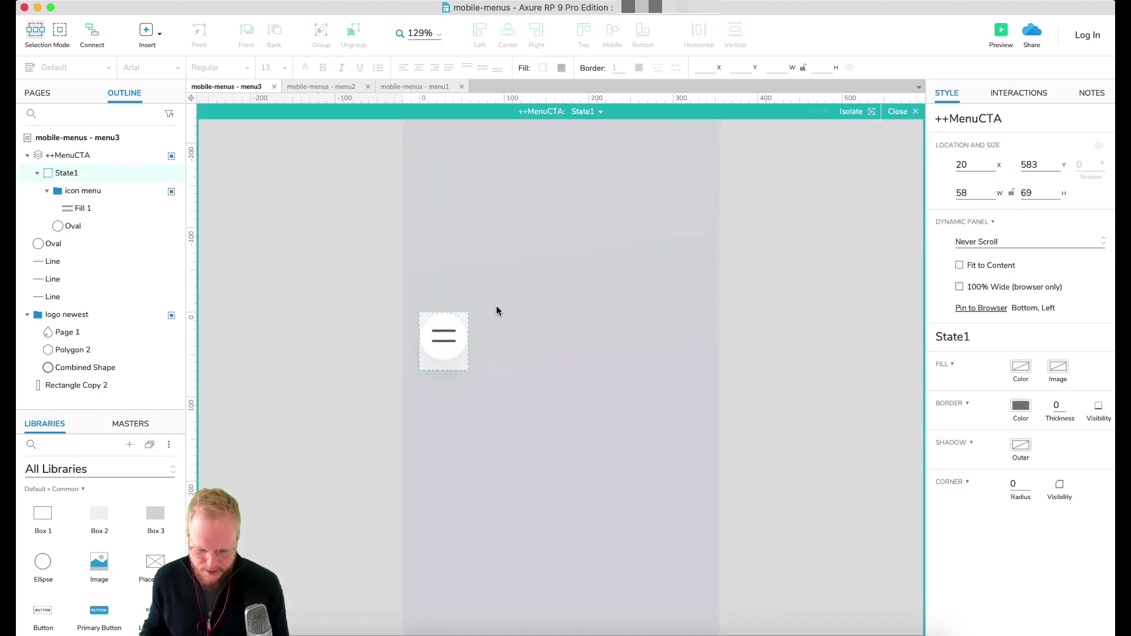
{"action": "left_click", "coordinate": [592, 116]}
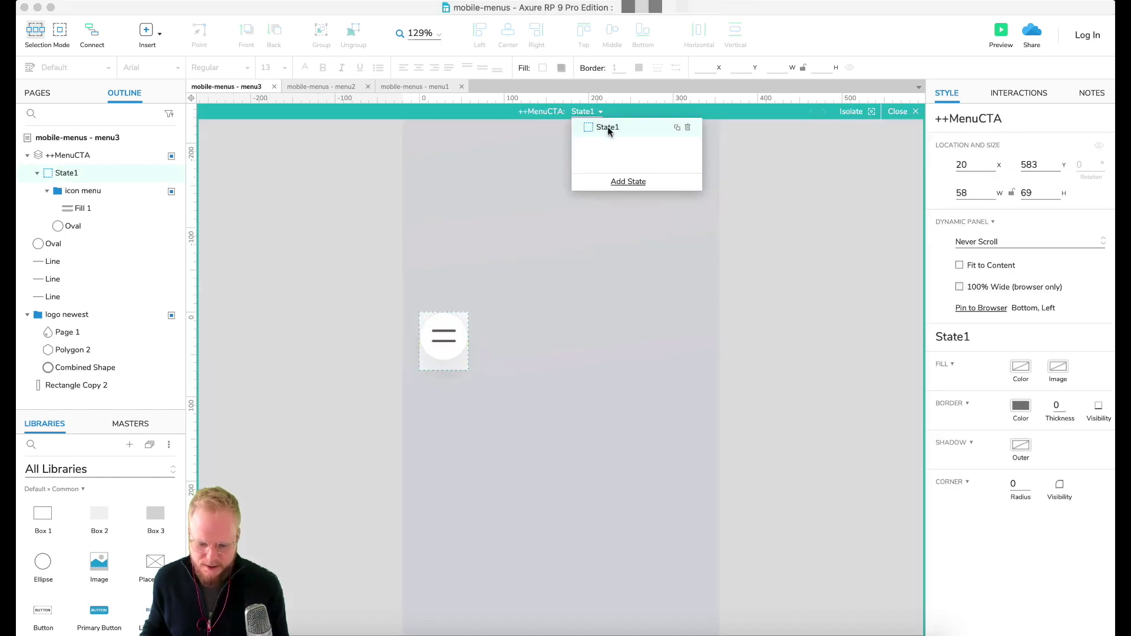
{"action": "type", "text": "default"}
{"action": "key", "text": "Return"}
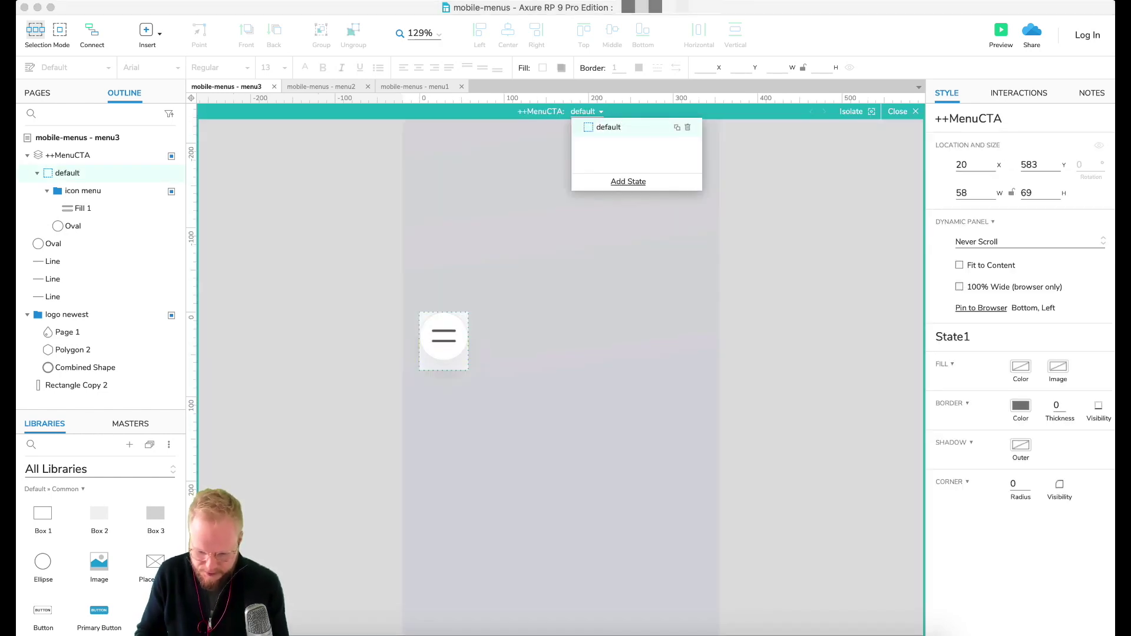
{"action": "left_click", "coordinate": [677, 128]}
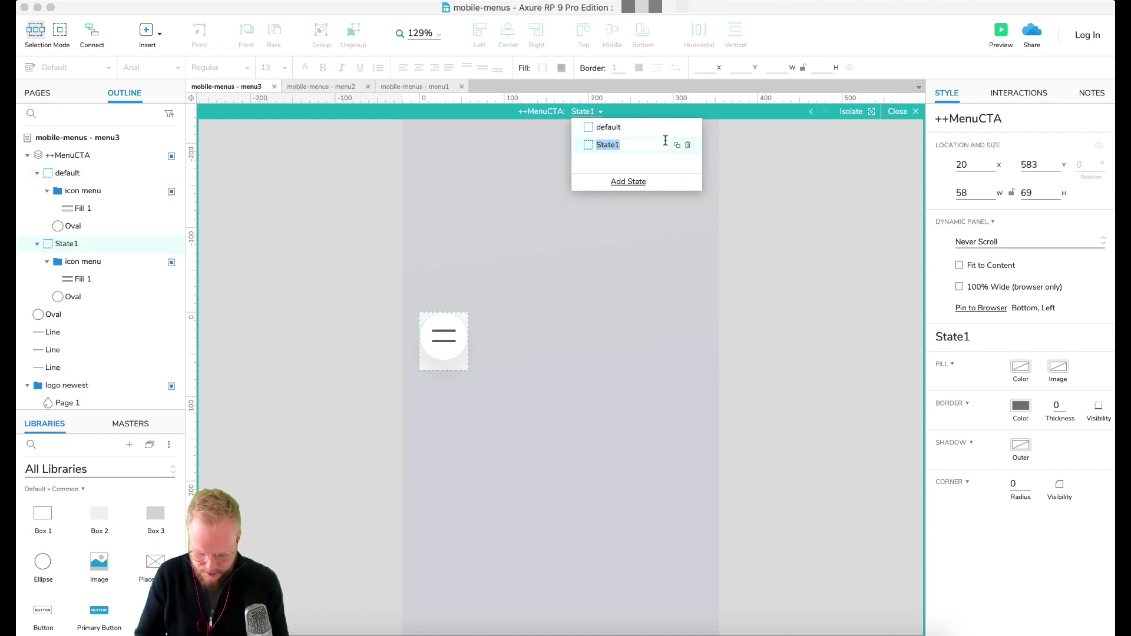
{"action": "type", "text": "active"}
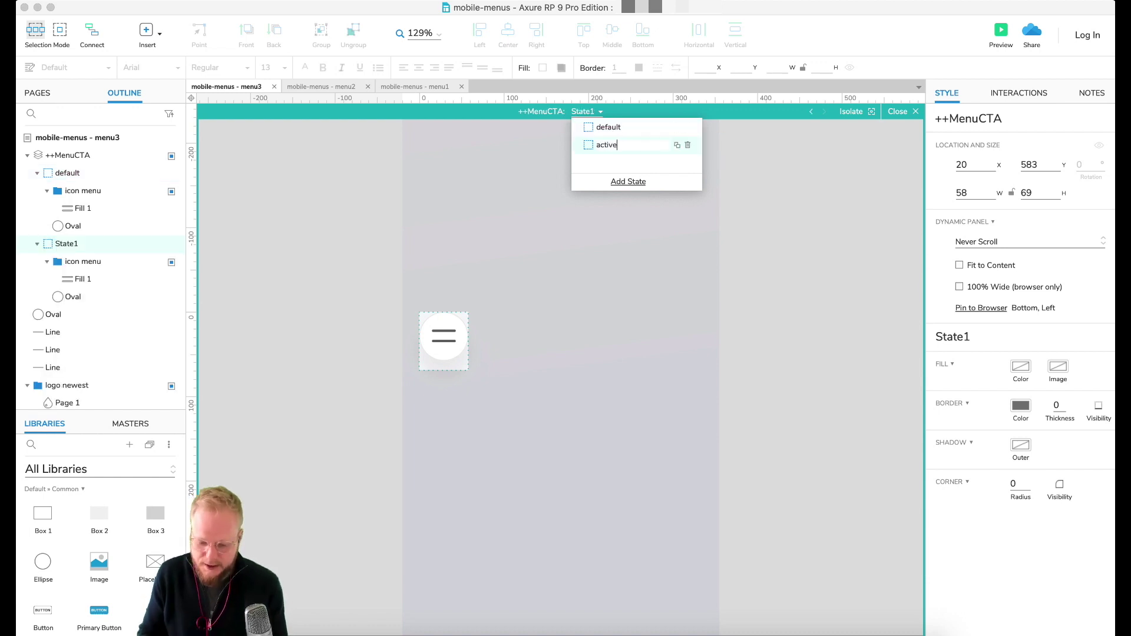
{"action": "key", "text": "Return"}
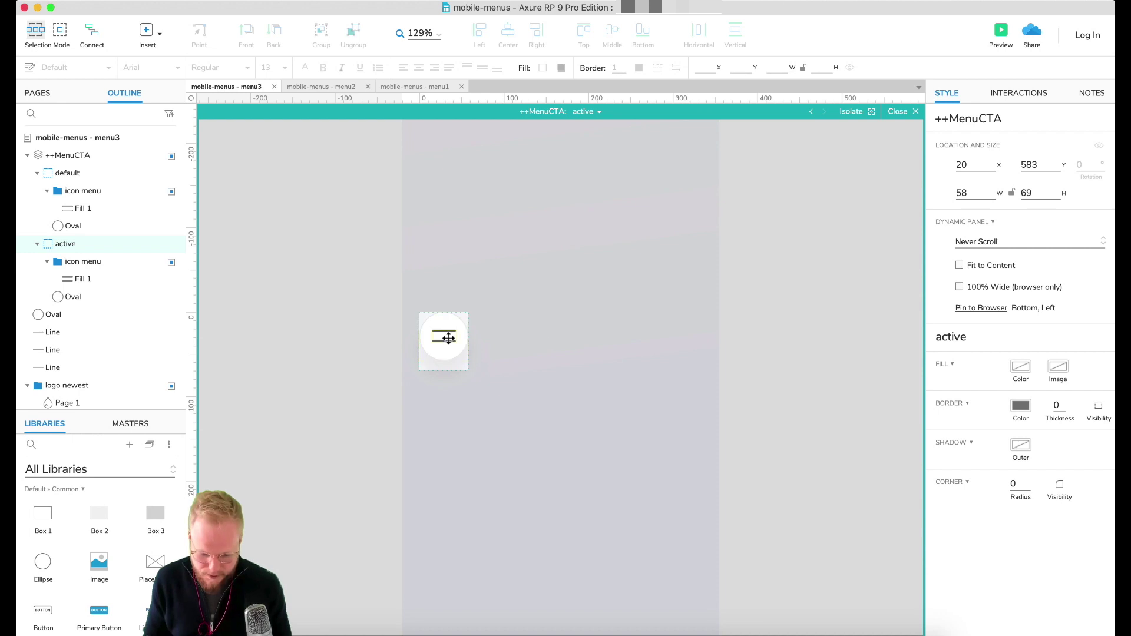
{"action": "left_click", "coordinate": [445, 336]}
In the active state, delete the hamburger icon, toggle the circle's outer shadow, and fill the circle bright green.
{"action": "key", "text": "Delete"}
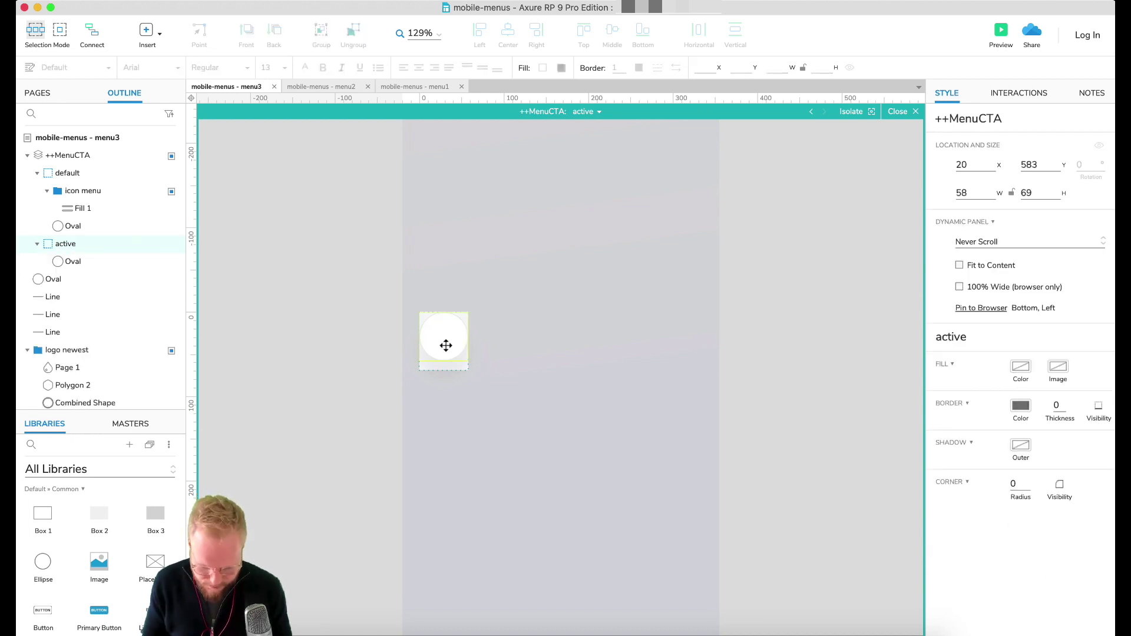
{"action": "left_click", "coordinate": [446, 342]}
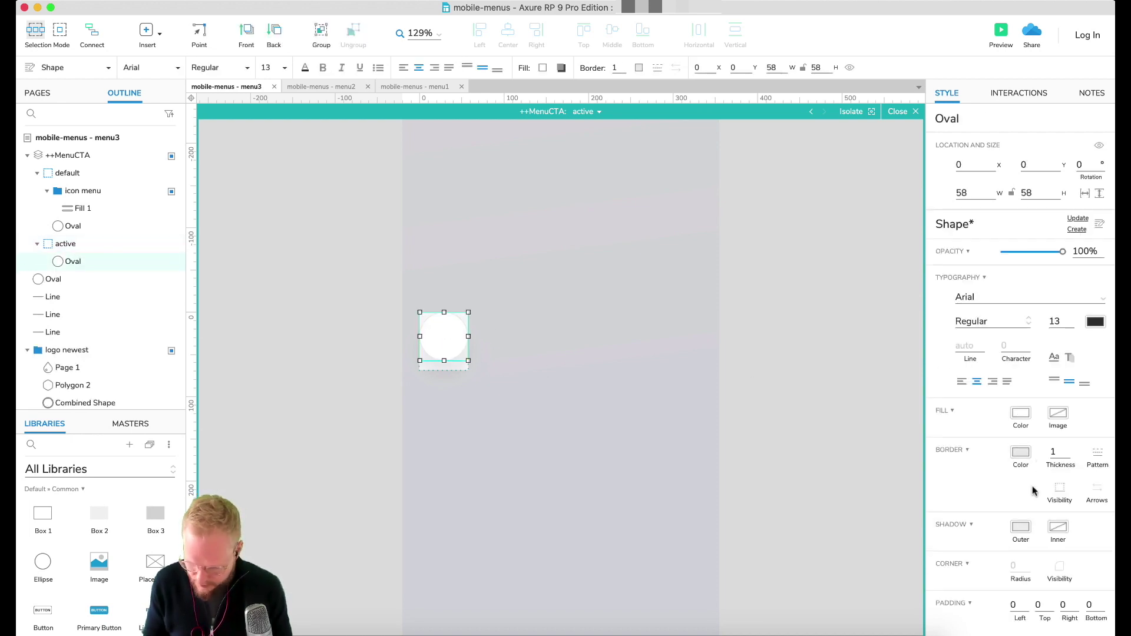
{"action": "left_click", "coordinate": [1021, 527]}
{"action": "left_click", "coordinate": [1001, 548]}
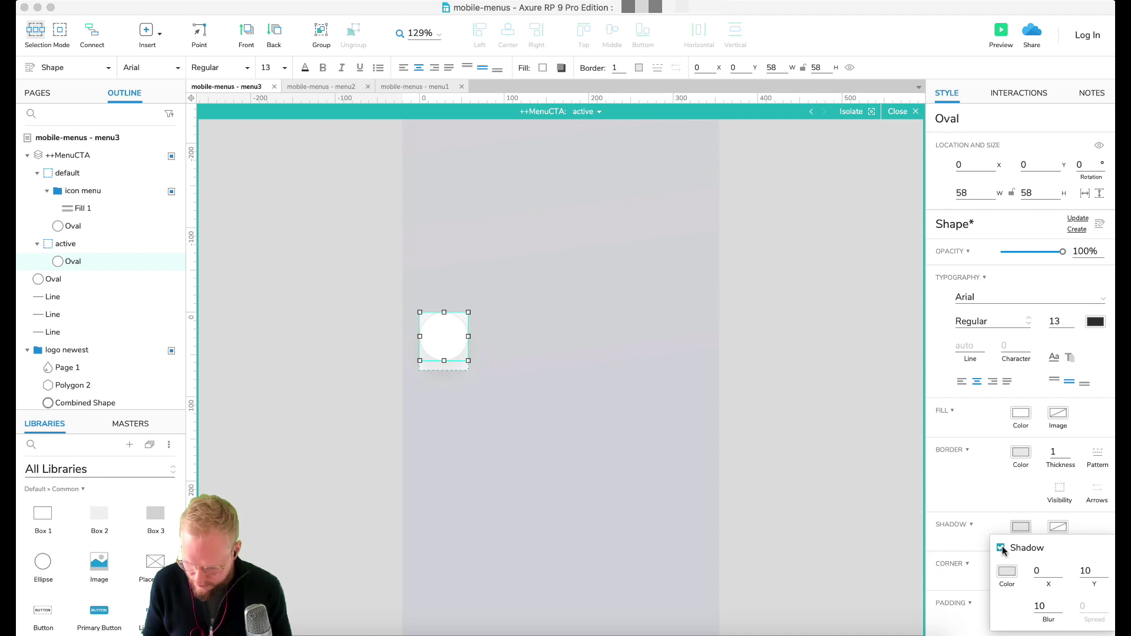
{"action": "left_click", "coordinate": [561, 303]}
{"action": "left_click", "coordinate": [441, 326]}
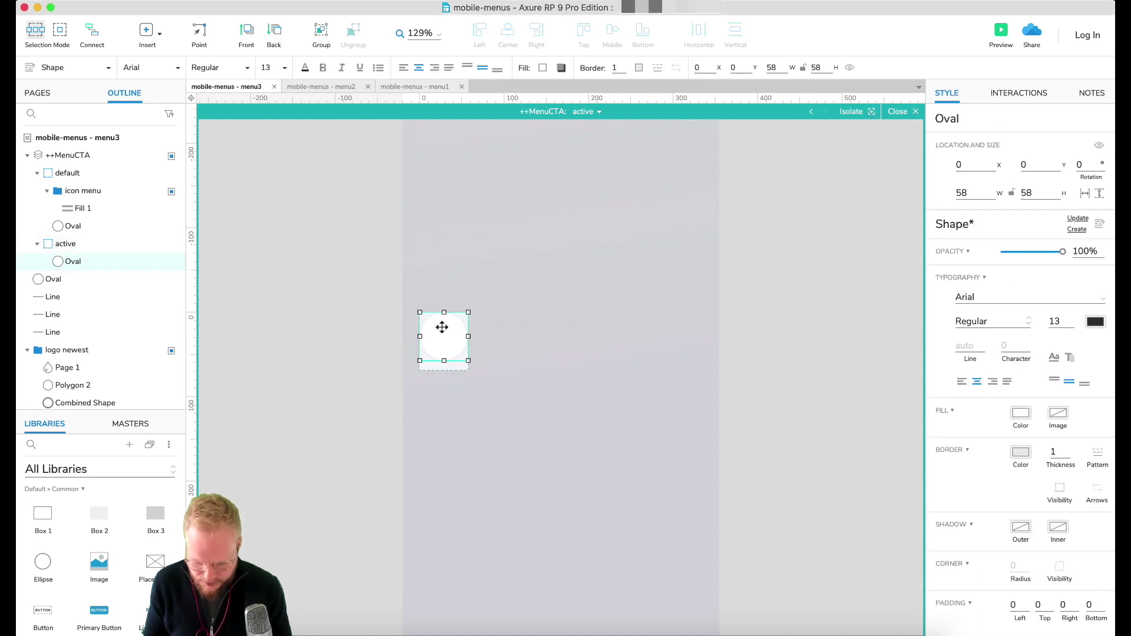
{"action": "left_click", "coordinate": [1023, 415]}
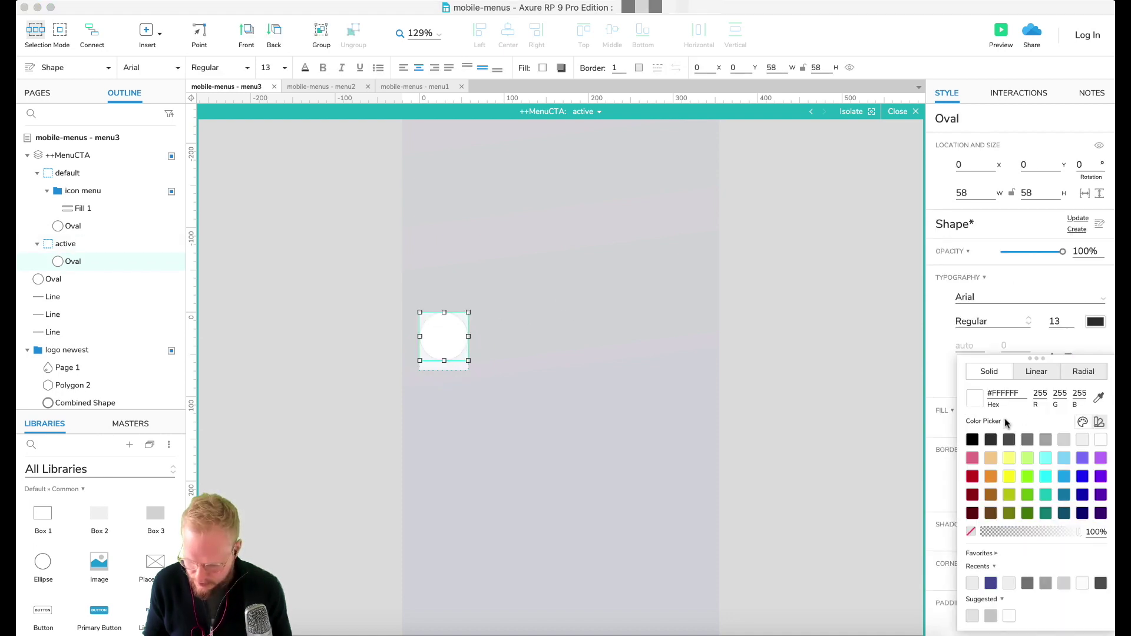
{"action": "left_click", "coordinate": [1029, 479]}
{"action": "left_click", "coordinate": [897, 443]}
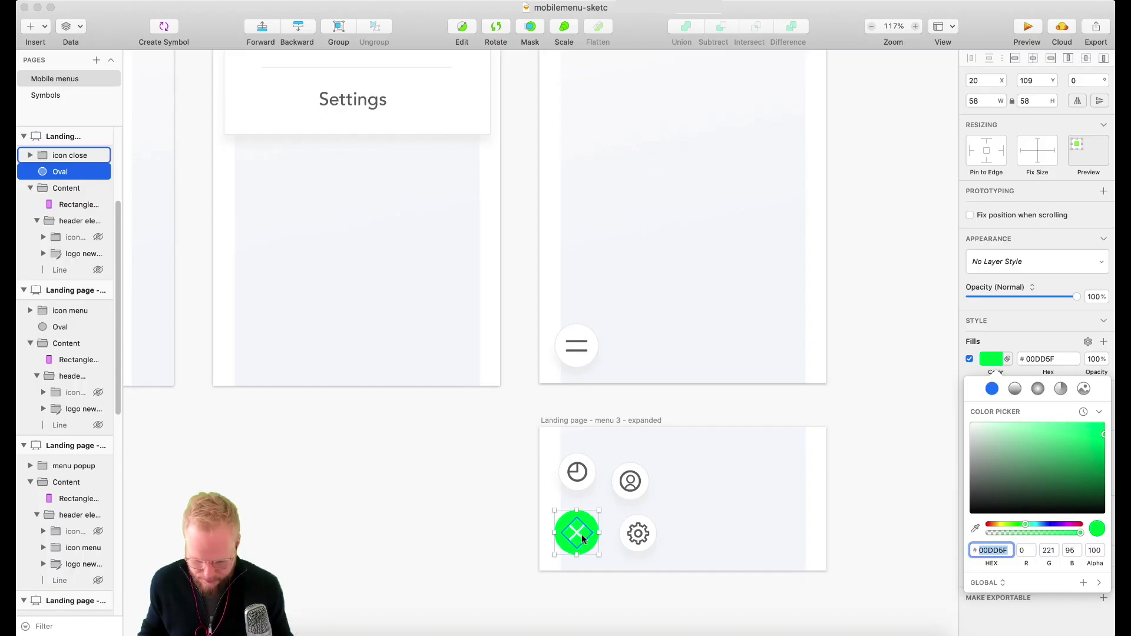
Copy the green 'icon close' X group from Sketch and paste it into the active state.
{"action": "left_click", "coordinate": [577, 533]}
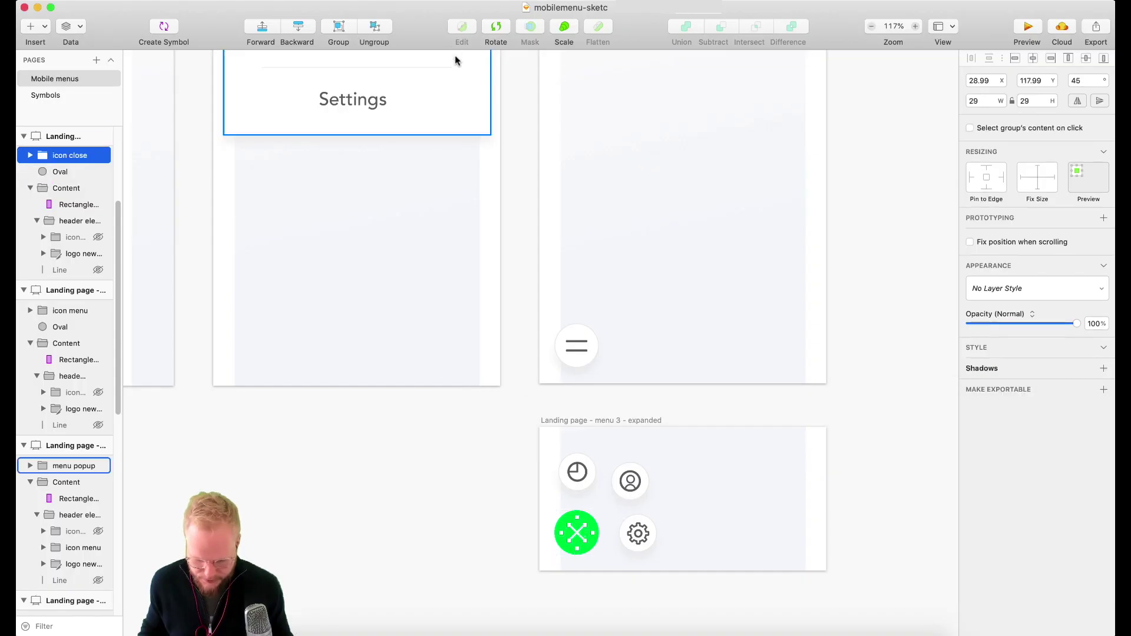
{"action": "left_click", "coordinate": [376, 3]}
{"action": "mouse_move", "coordinate": [471, 8]}
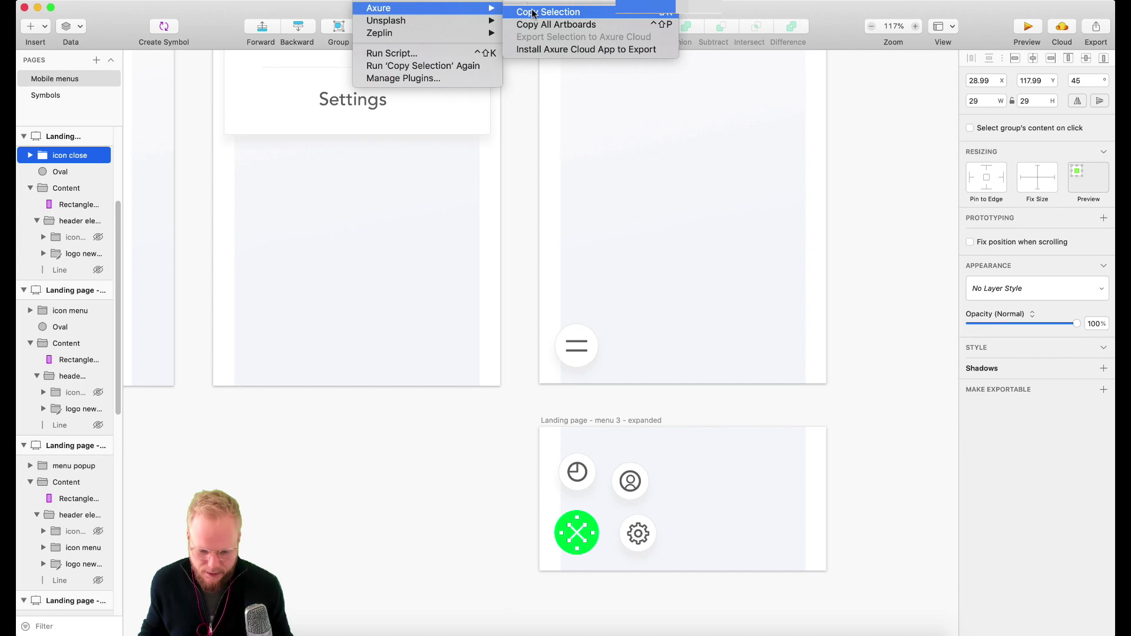
{"action": "left_click", "coordinate": [533, 12]}
{"action": "key", "text": "super+v"}
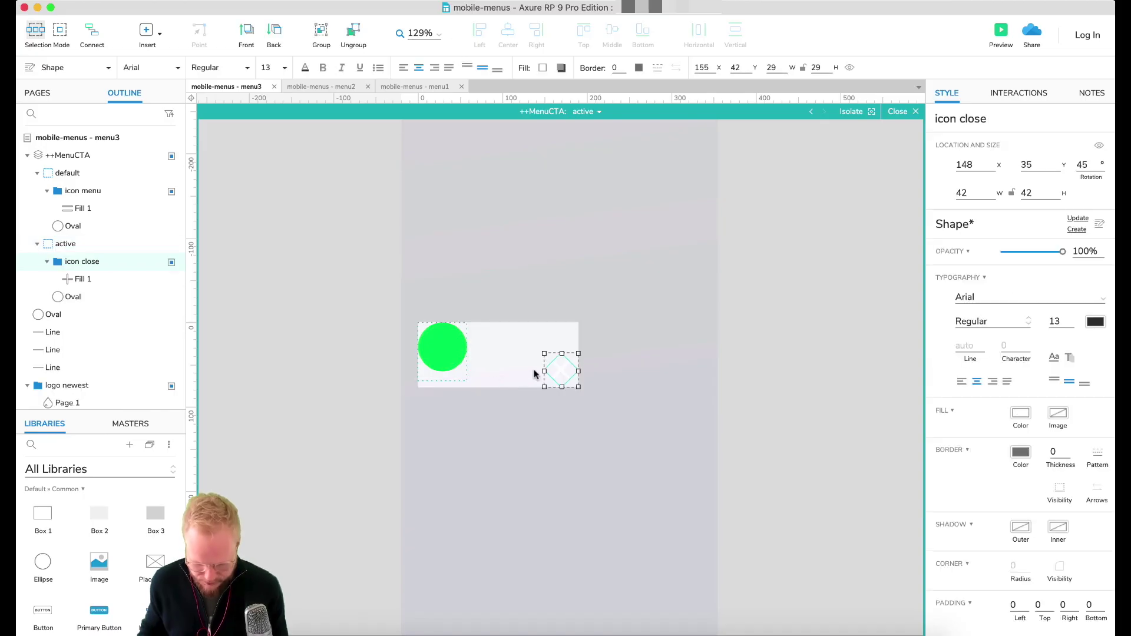
Move the white X onto the green circle and size a Hot Spot to 58 × 58 over it.
{"action": "left_click_drag", "start_coordinate": [535, 374], "coordinate": [441, 346]}
{"action": "left_click", "coordinate": [550, 382]}
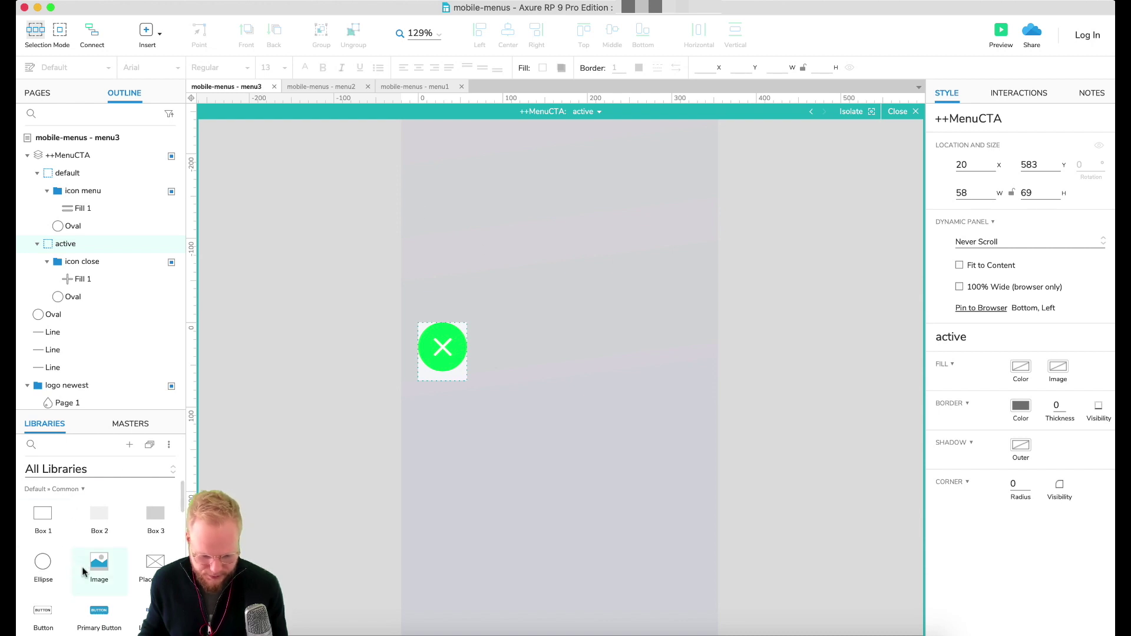
{"action": "scroll", "coordinate": [83, 567], "scroll_direction": "down", "scroll_amount": 4}
{"action": "scroll", "coordinate": [84, 567], "scroll_direction": "down", "scroll_amount": 2}
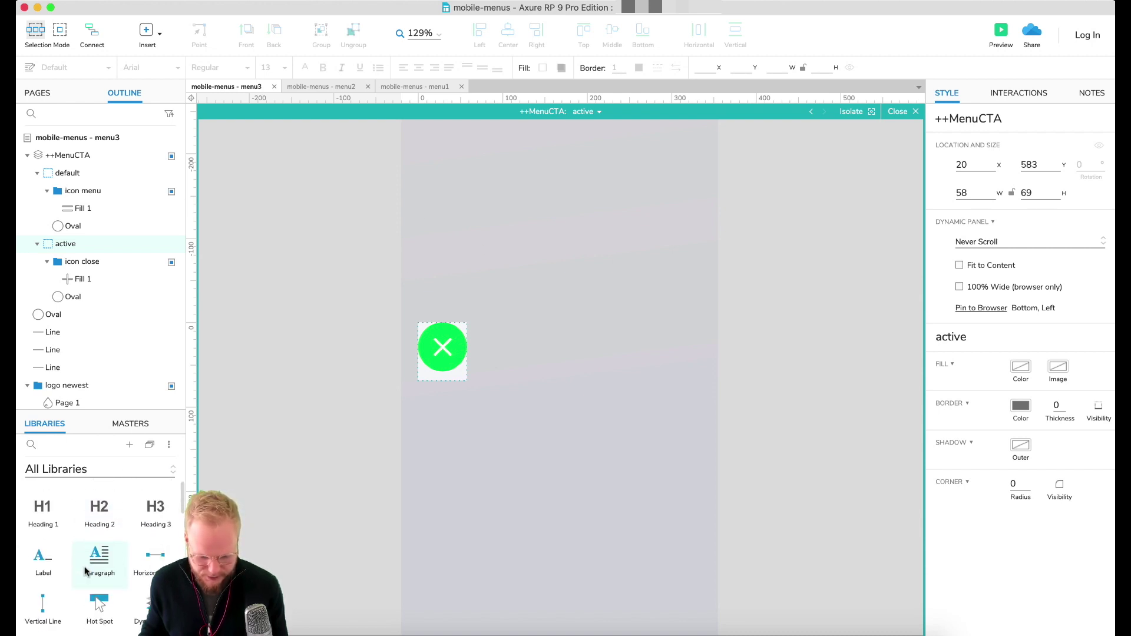
{"action": "left_click_drag", "start_coordinate": [99, 610], "coordinate": [419, 323]}
{"action": "left_click_drag", "start_coordinate": [500, 403], "coordinate": [467, 371]}
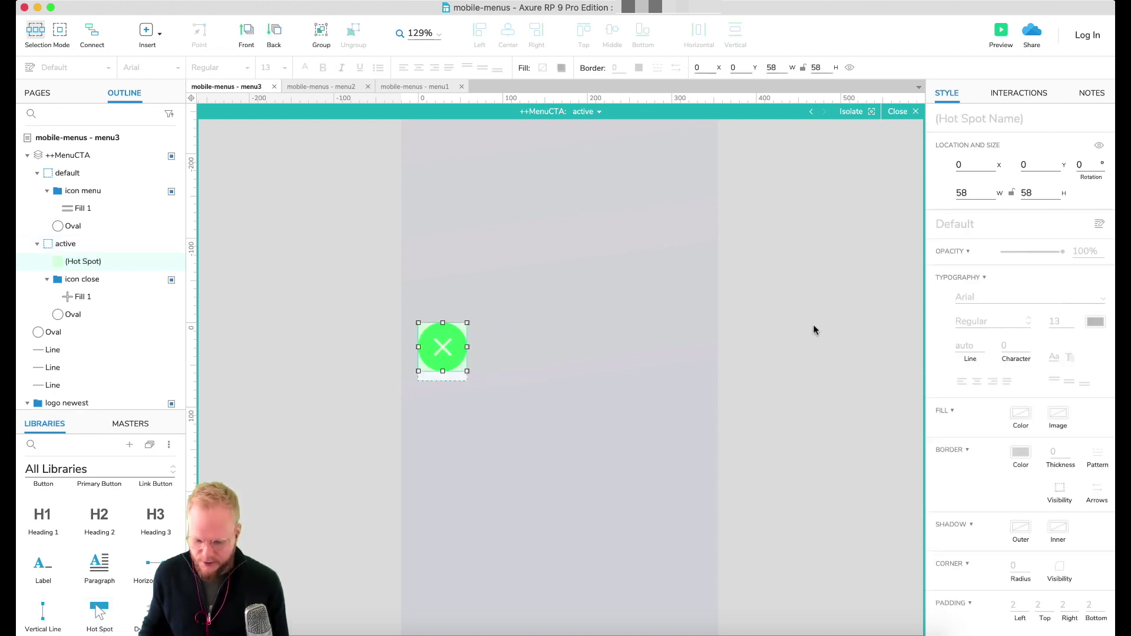
Make clicking the X hot spot in the active state set ++MenuCTA to default.
{"action": "left_click", "coordinate": [1005, 93]}
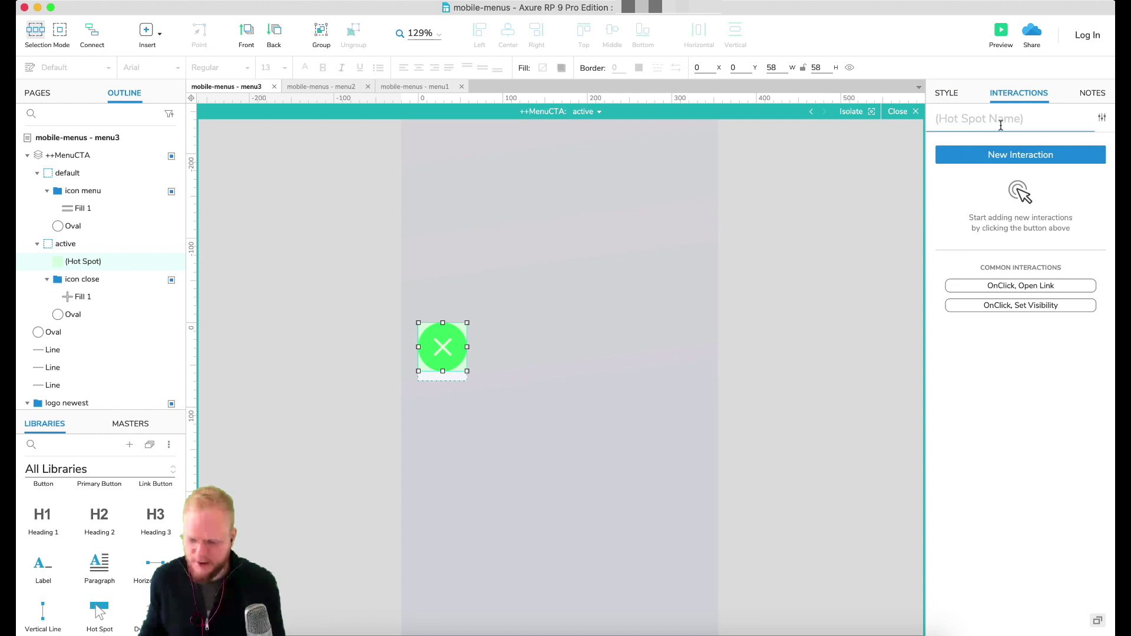
{"action": "left_click", "coordinate": [1012, 155]}
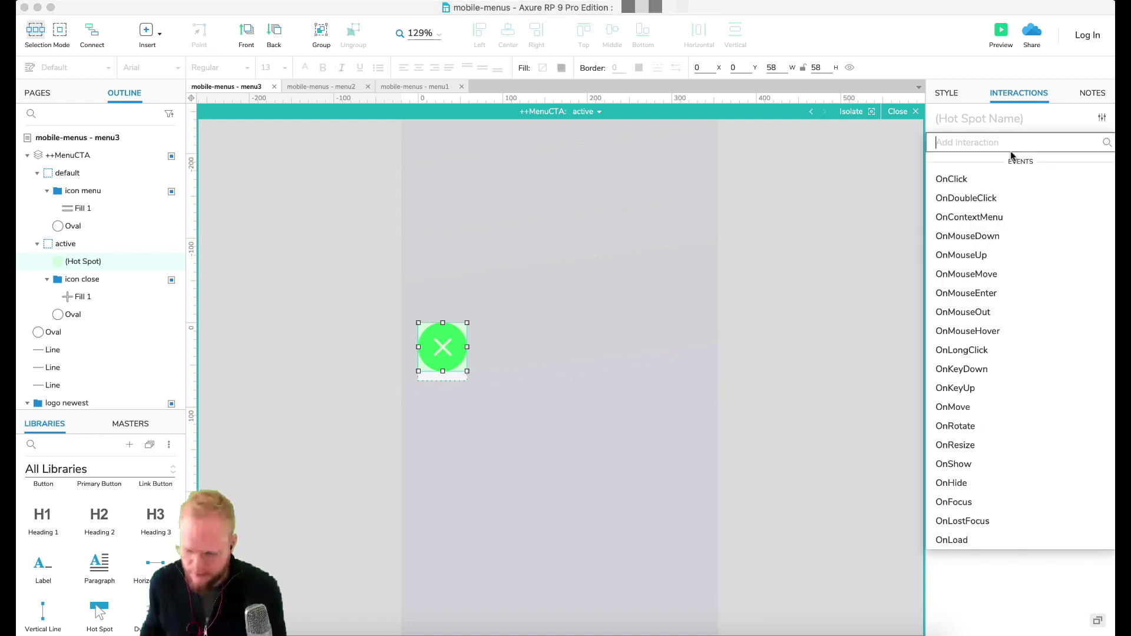
{"action": "left_click", "coordinate": [971, 180]}
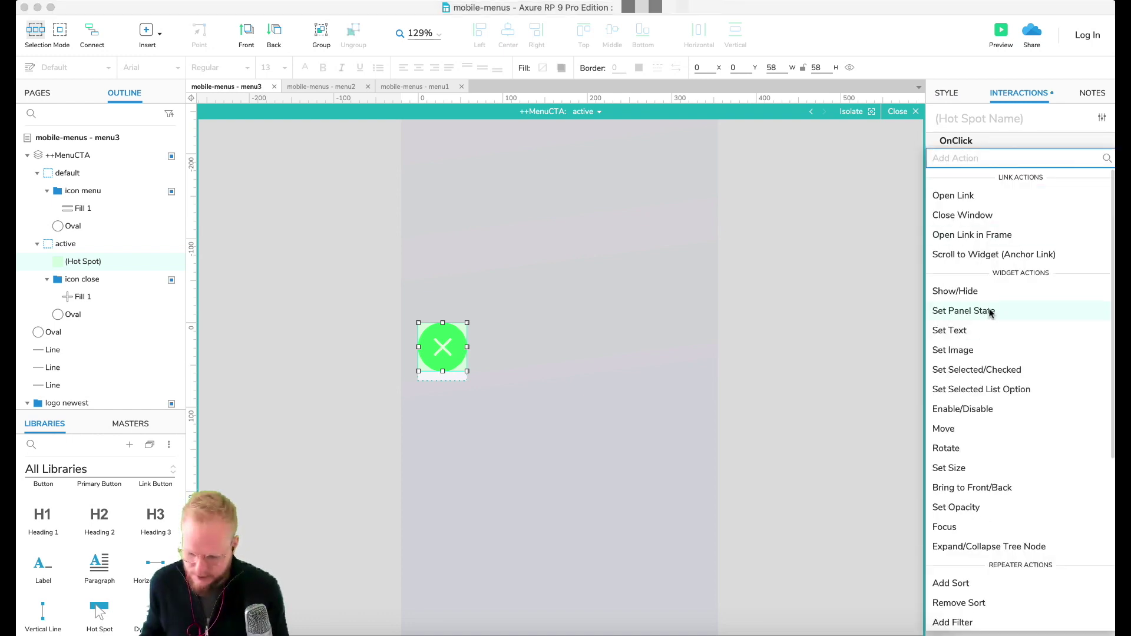
{"action": "left_click", "coordinate": [990, 311]}
{"action": "left_click", "coordinate": [1002, 230]}
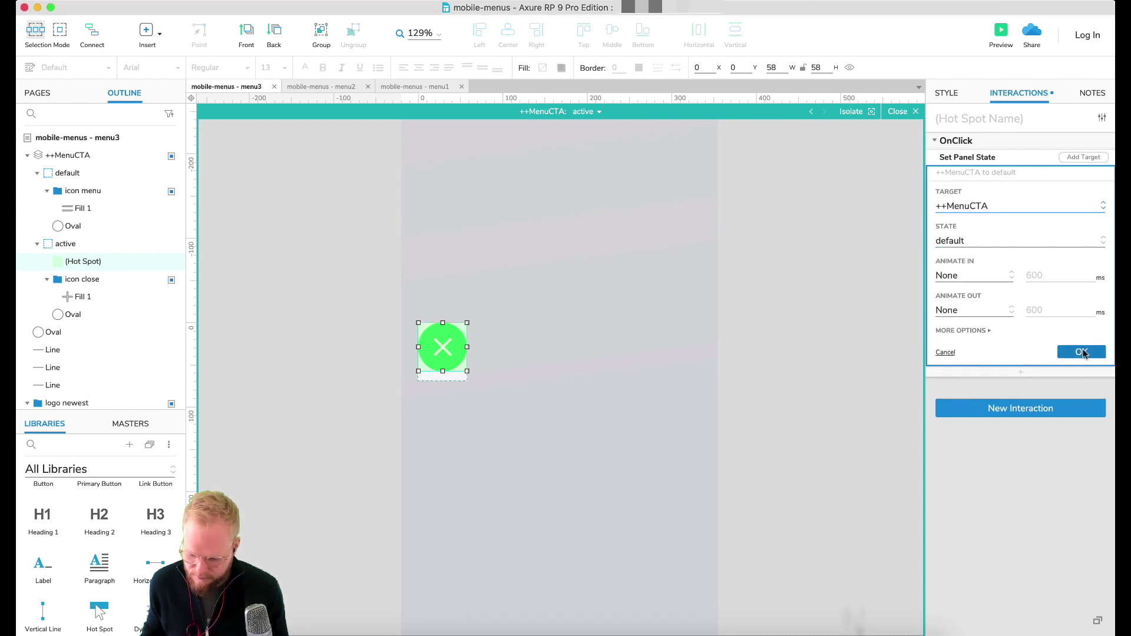
{"action": "left_click", "coordinate": [1082, 352]}
Paste the hot spot into the default state and make its click switch ++MenuCTA to active.
{"action": "left_click", "coordinate": [407, 341]}
{"action": "left_click", "coordinate": [445, 337]}
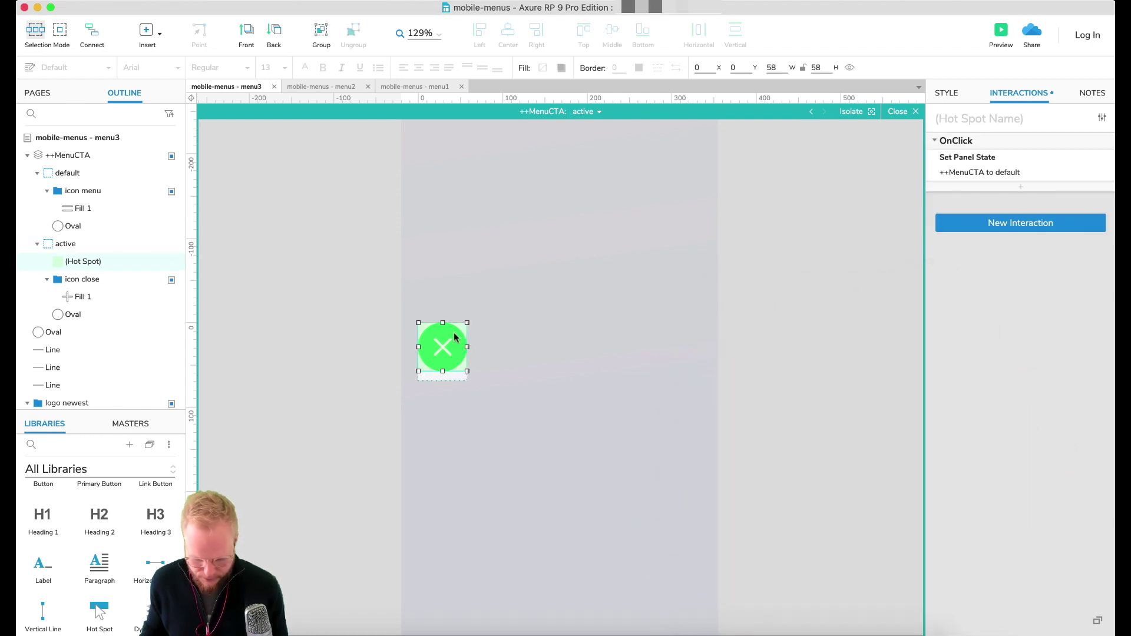
{"action": "left_click", "coordinate": [586, 111]}
{"action": "left_click", "coordinate": [604, 126]}
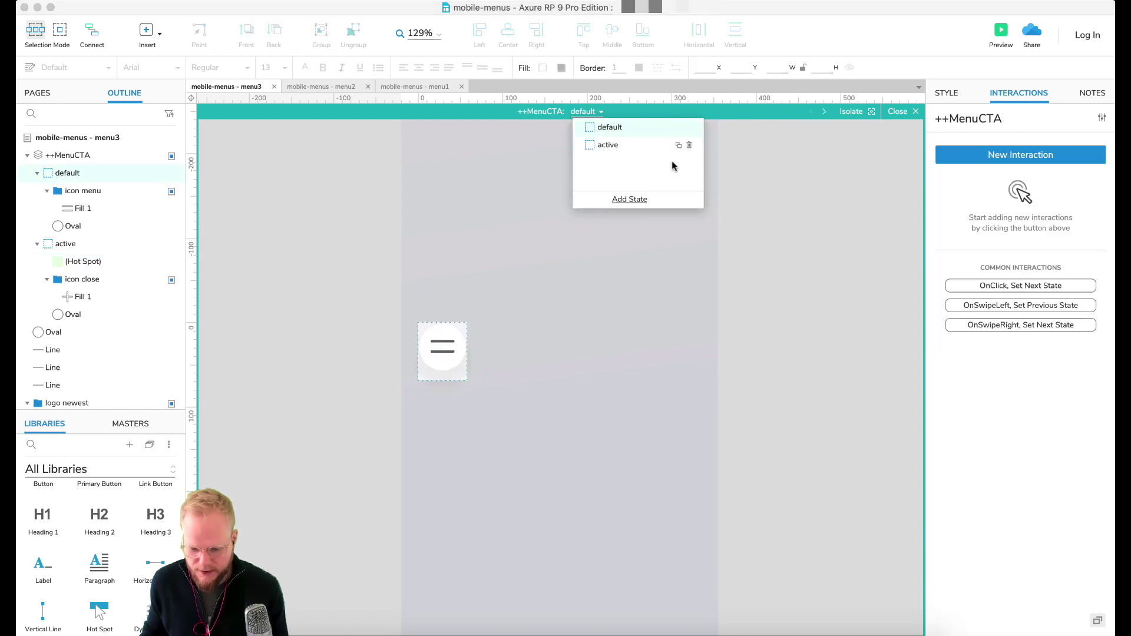
{"action": "key", "text": "cmd+v"}
{"action": "left_click", "coordinate": [990, 172]}
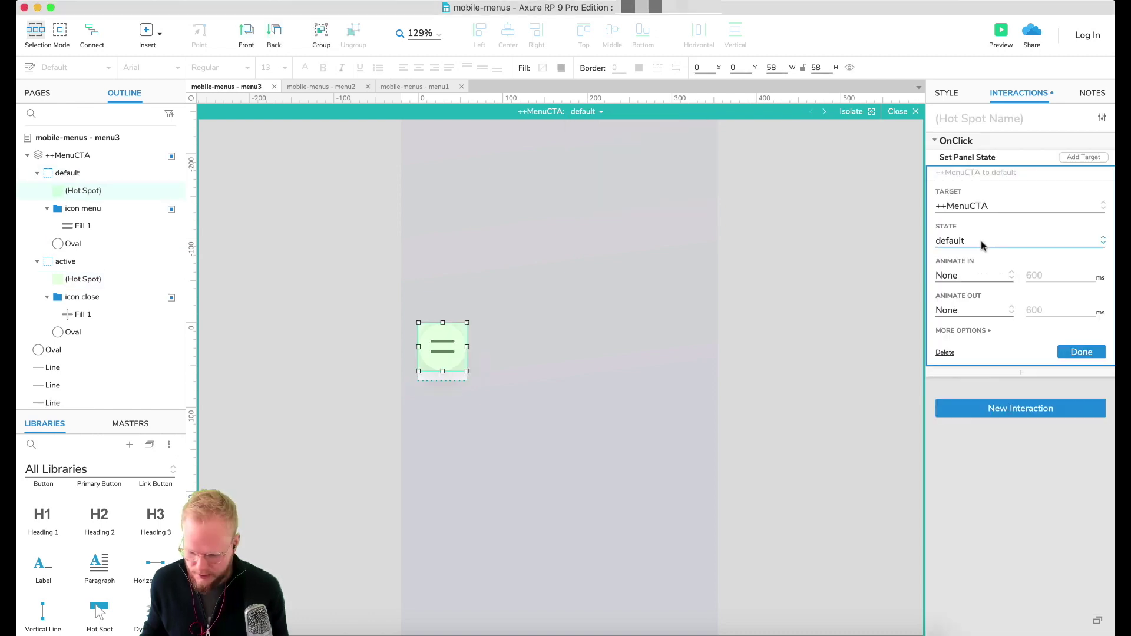
{"action": "left_click", "coordinate": [964, 244]}
{"action": "left_click", "coordinate": [970, 280]}
{"action": "left_click", "coordinate": [805, 300]}
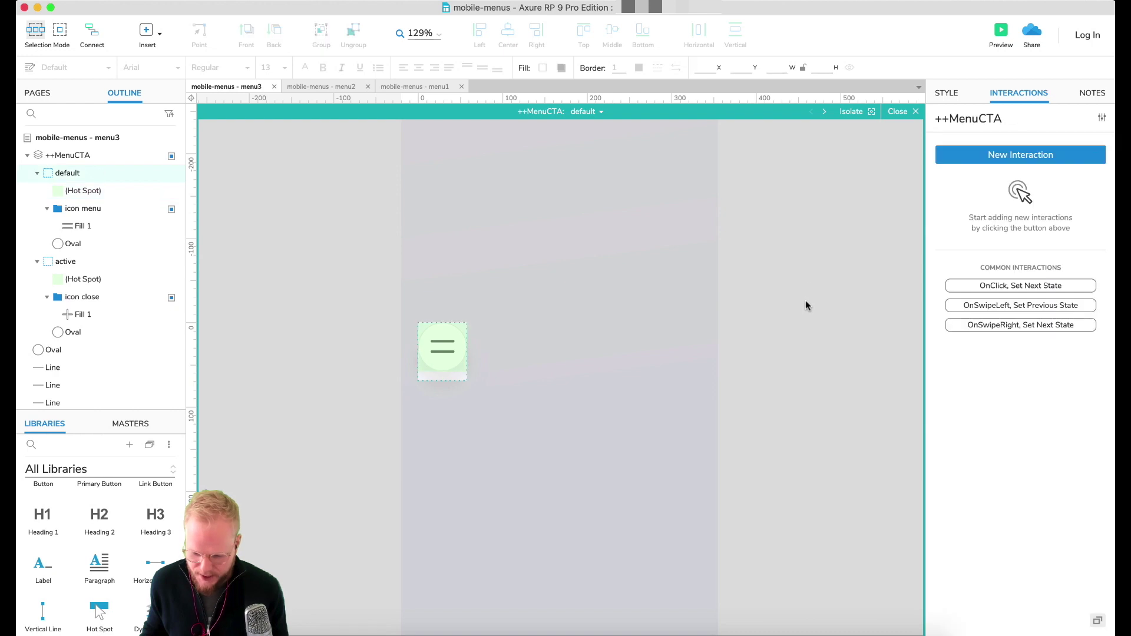
{"action": "left_click", "coordinate": [825, 112]}
Flip between the default and active states of ++MenuCTA to compare them.
{"action": "left_click", "coordinate": [812, 112]}
{"action": "left_click", "coordinate": [825, 112]}
{"action": "left_click", "coordinate": [813, 113]}
{"action": "left_click", "coordinate": [824, 112]}
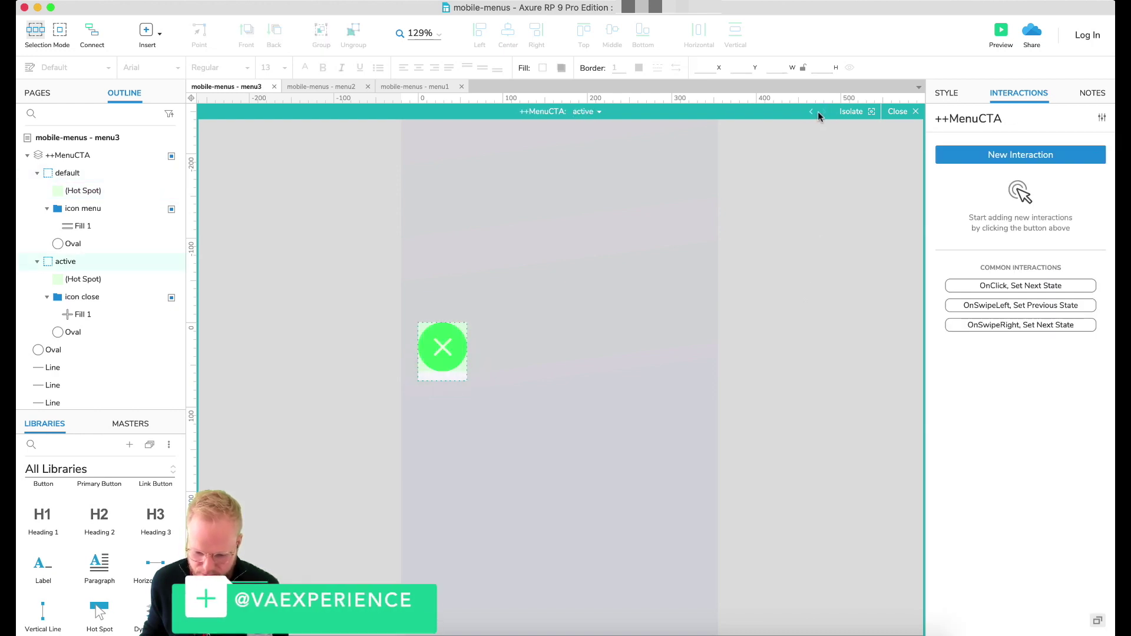
{"action": "left_click", "coordinate": [812, 112]}
{"action": "left_click", "coordinate": [824, 112]}
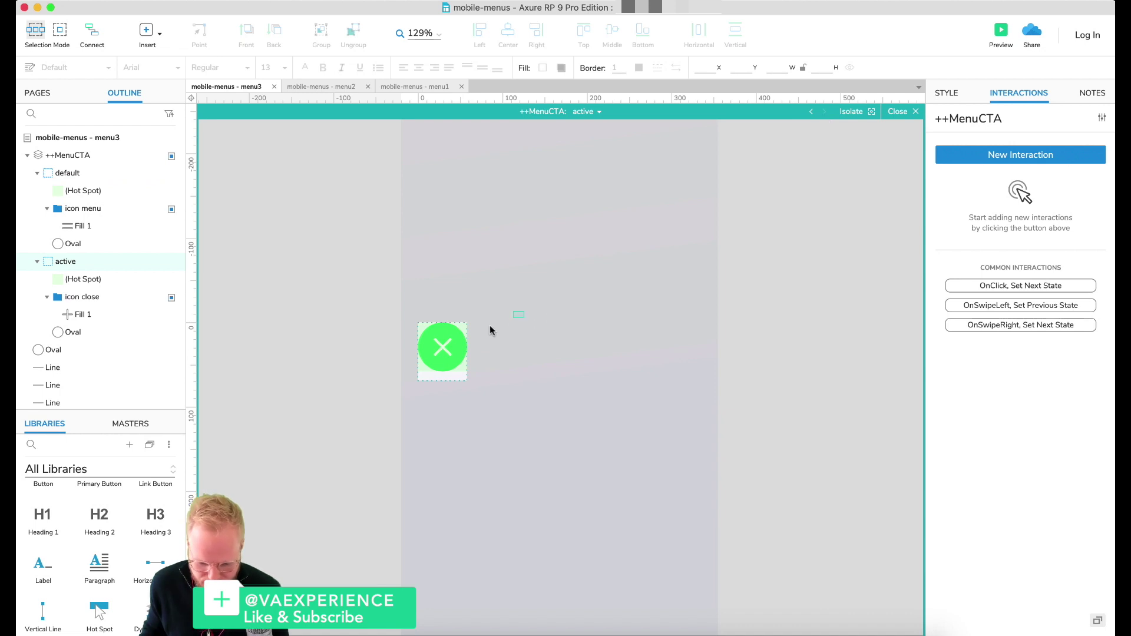
Check the active state's widgets, leave the panel editor, and preview menu3 in Chrome.
{"action": "left_click_drag", "start_coordinate": [490, 326], "coordinate": [394, 373]}
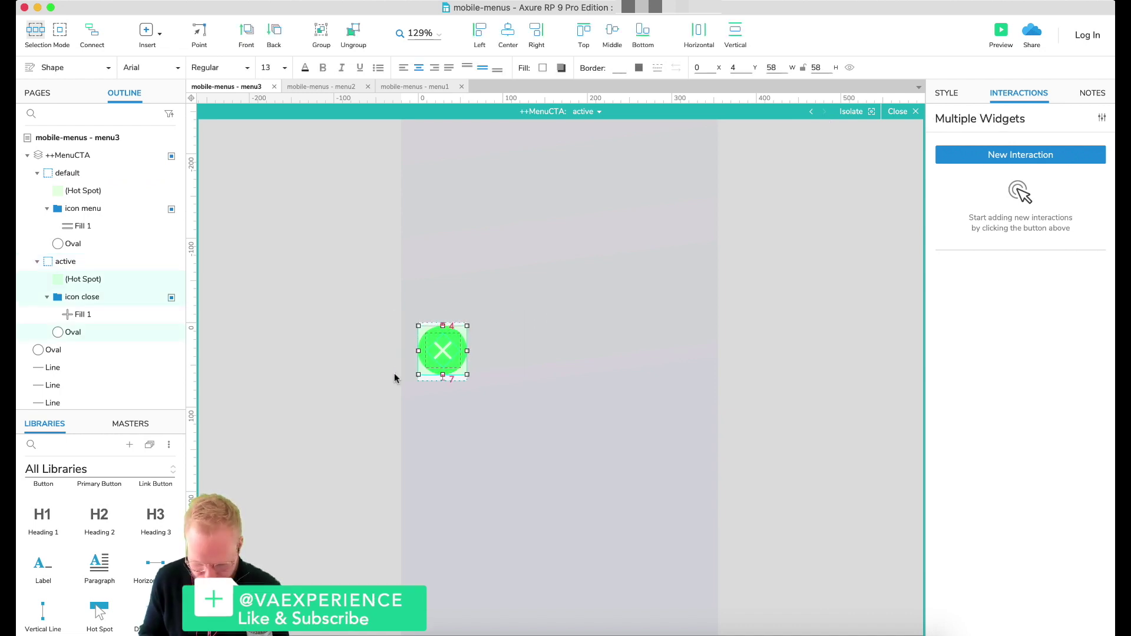
{"action": "left_click", "coordinate": [473, 341]}
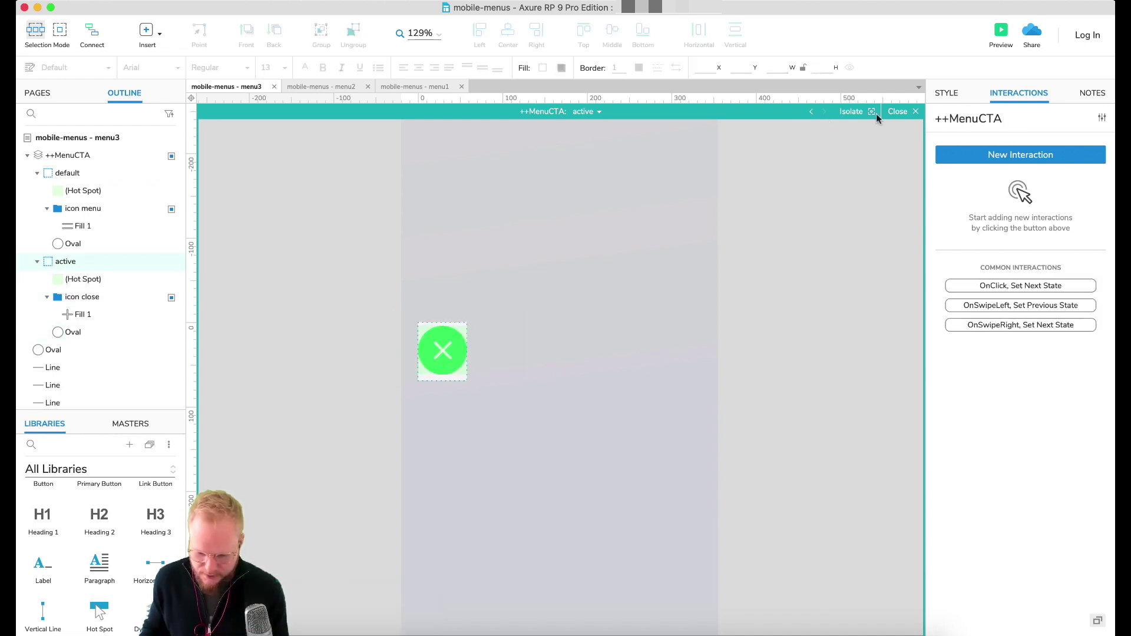
{"action": "left_click", "coordinate": [896, 111]}
{"action": "left_click", "coordinate": [1001, 32]}
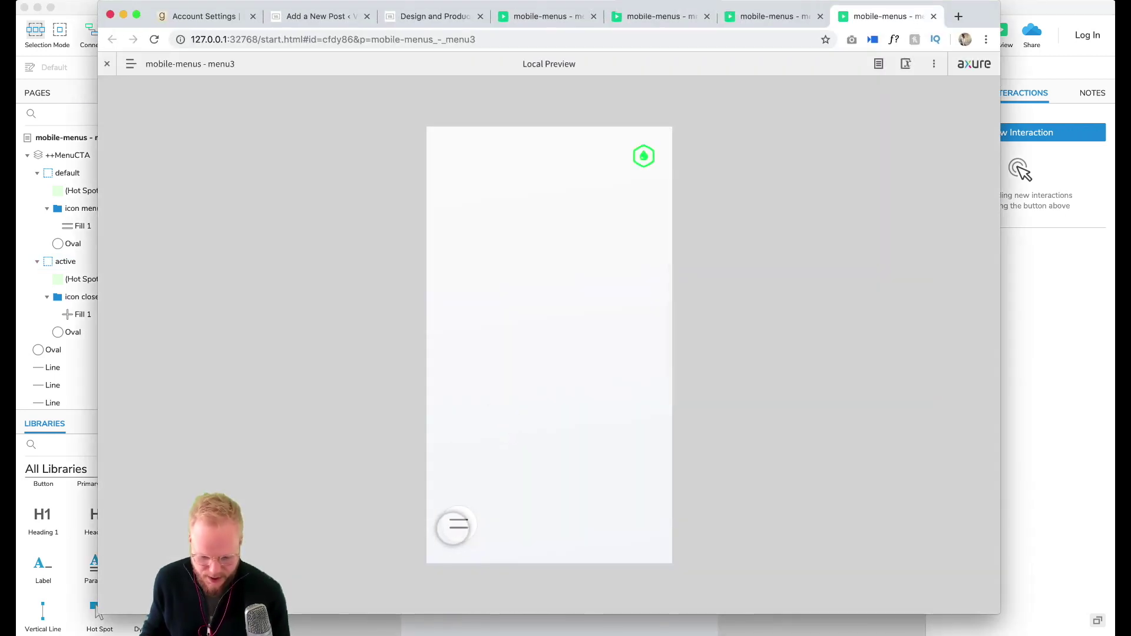
Toggle the menu button repeatedly in the preview between hamburger and green X.
{"action": "left_click", "coordinate": [459, 527]}
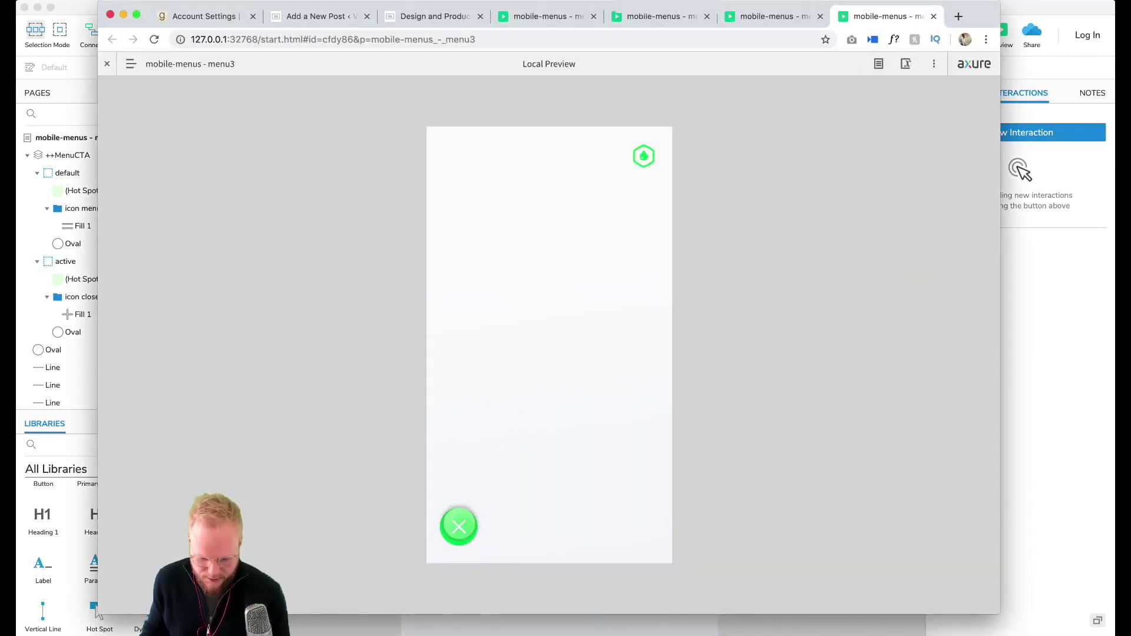
{"action": "left_click", "coordinate": [461, 527]}
{"action": "left_click", "coordinate": [466, 533]}
{"action": "left_click", "coordinate": [471, 539]}
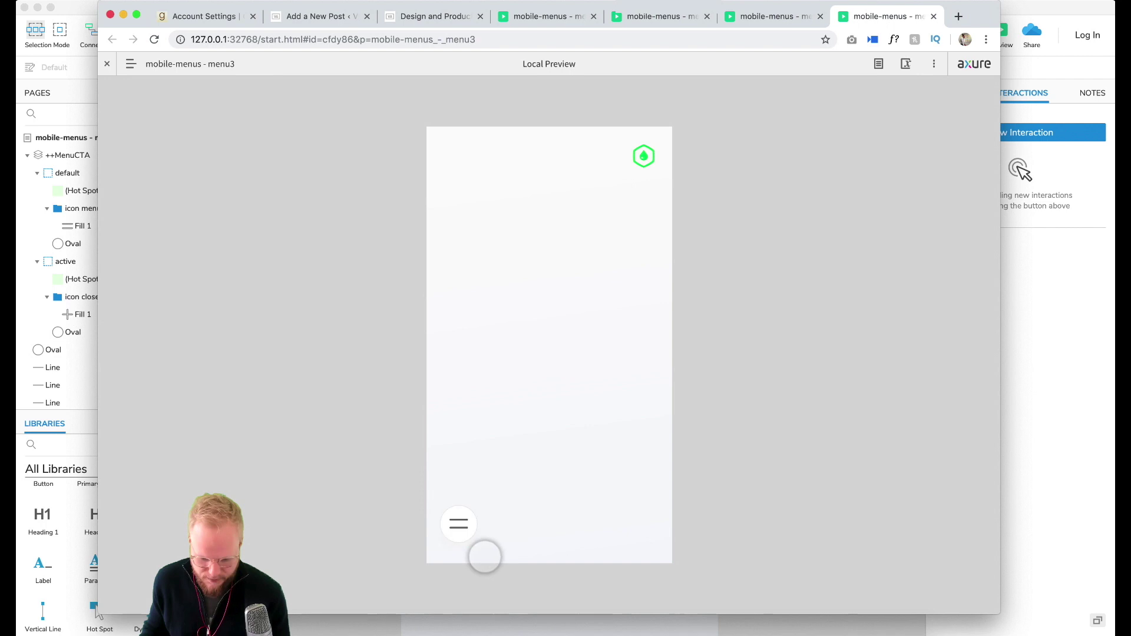
{"action": "left_click", "coordinate": [465, 530]}
{"action": "left_click", "coordinate": [462, 532]}
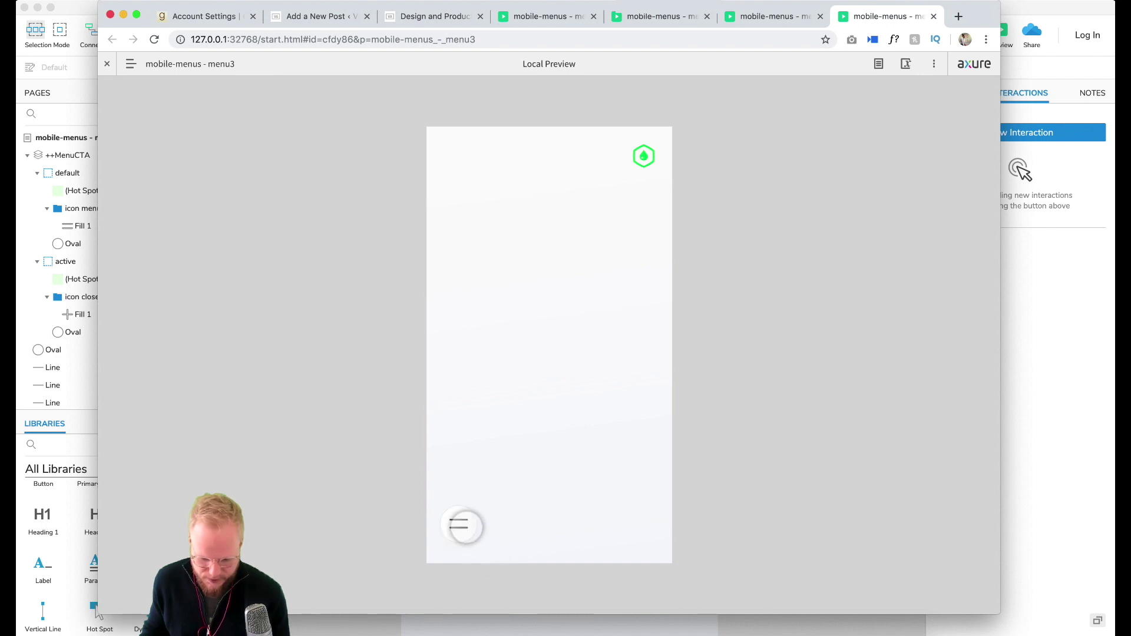
{"action": "left_click", "coordinate": [464, 527]}
{"action": "left_click", "coordinate": [460, 529]}
{"action": "left_click", "coordinate": [459, 527]}
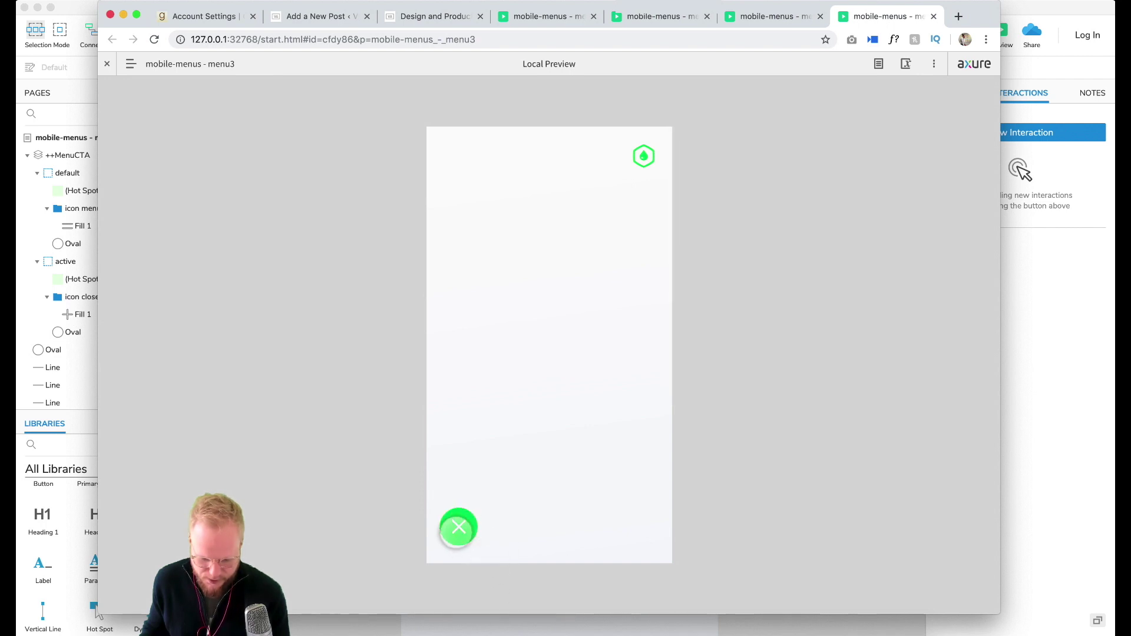
{"action": "left_click", "coordinate": [463, 532]}
{"action": "left_click", "coordinate": [459, 528]}
{"action": "left_click", "coordinate": [462, 530]}
{"action": "left_click", "coordinate": [460, 529]}
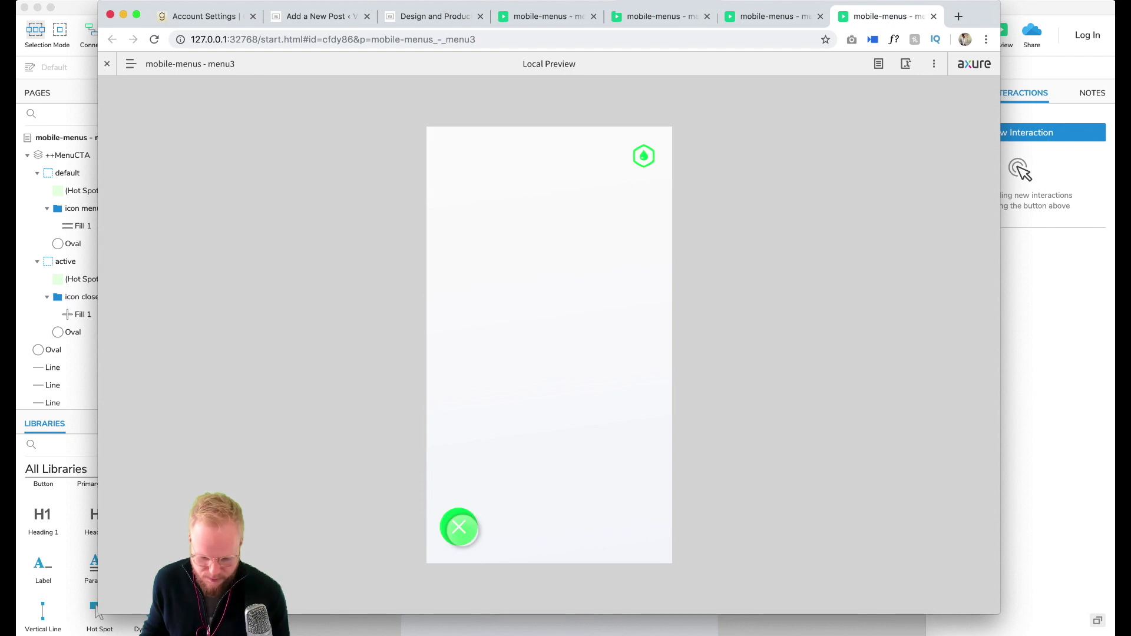
{"action": "left_click", "coordinate": [460, 527]}
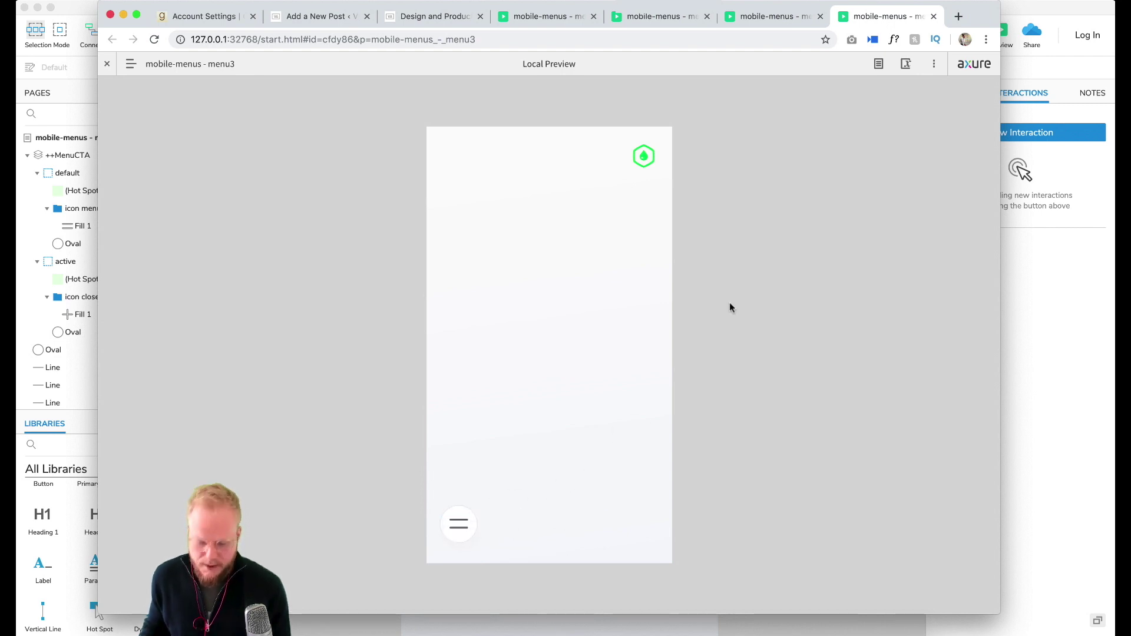
{"action": "left_click", "coordinate": [460, 526]}
{"action": "left_click", "coordinate": [472, 522]}
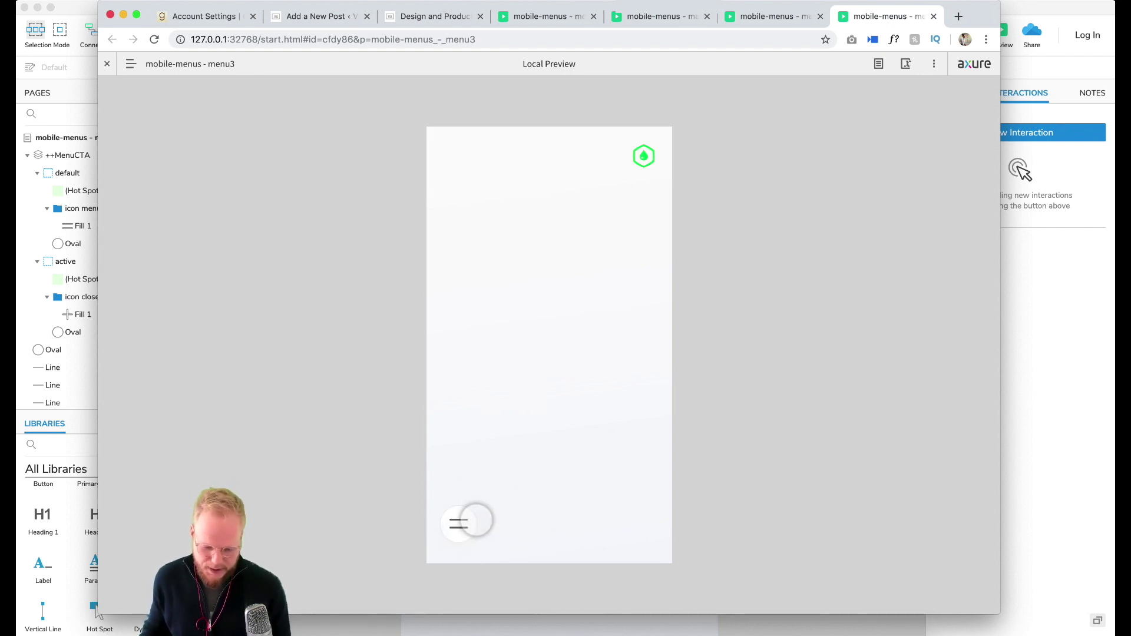
{"action": "left_click", "coordinate": [458, 522]}
{"action": "left_click", "coordinate": [458, 522]}
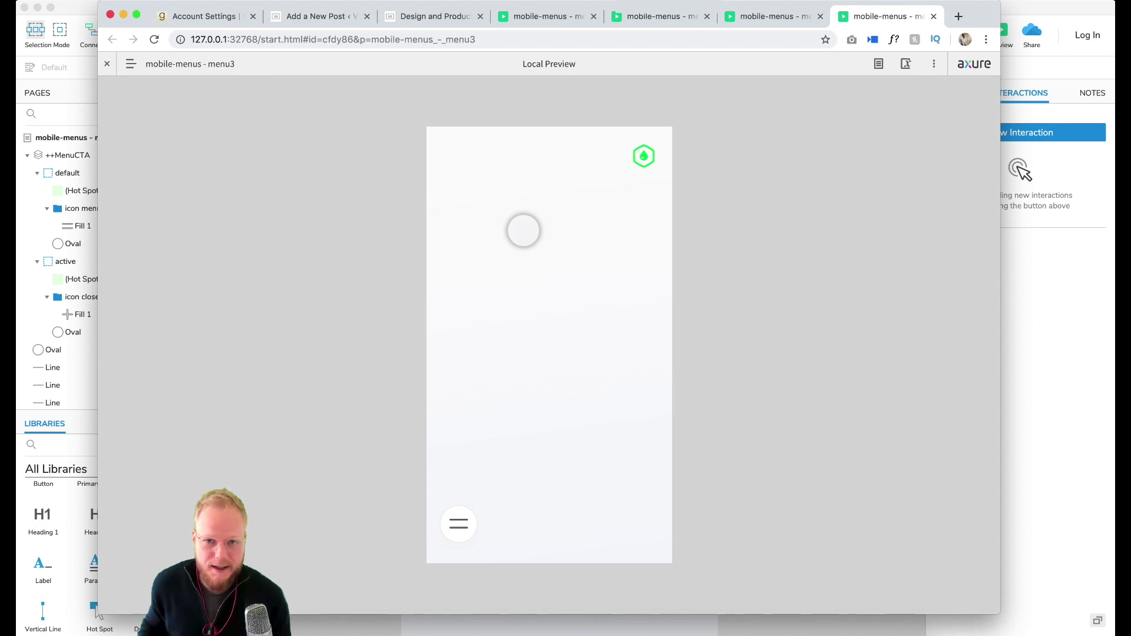
Copy the chart icon and bubble oval from Sketch into Axure and place them beside the menu button.
{"action": "left_click", "coordinate": [124, 15]}
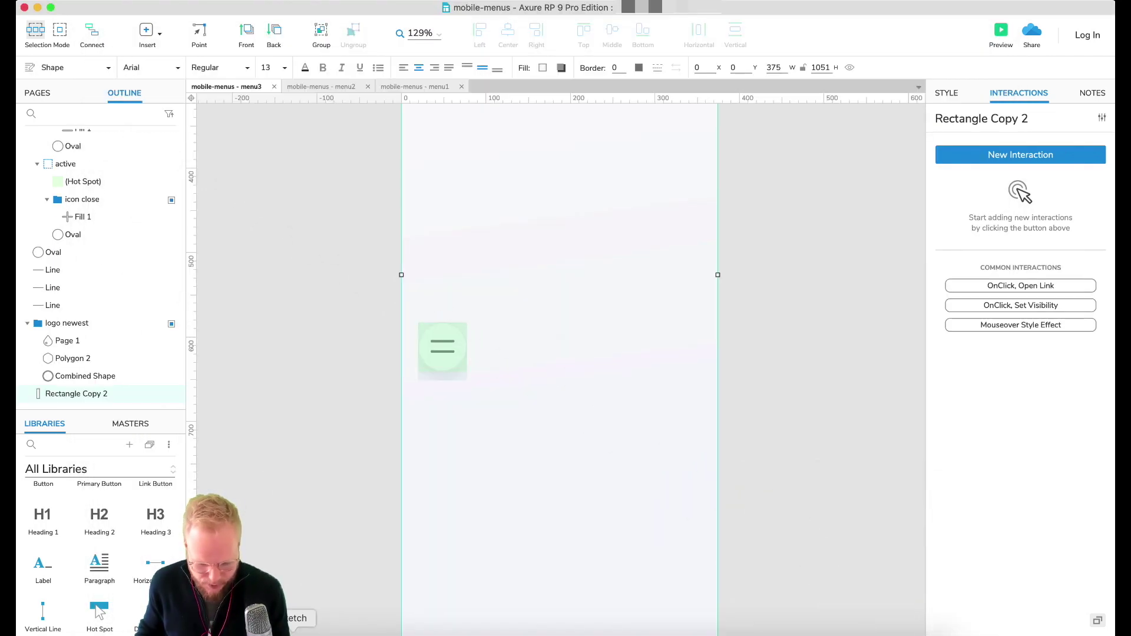
{"action": "left_click", "coordinate": [296, 633]}
{"action": "left_click", "coordinate": [580, 467]}
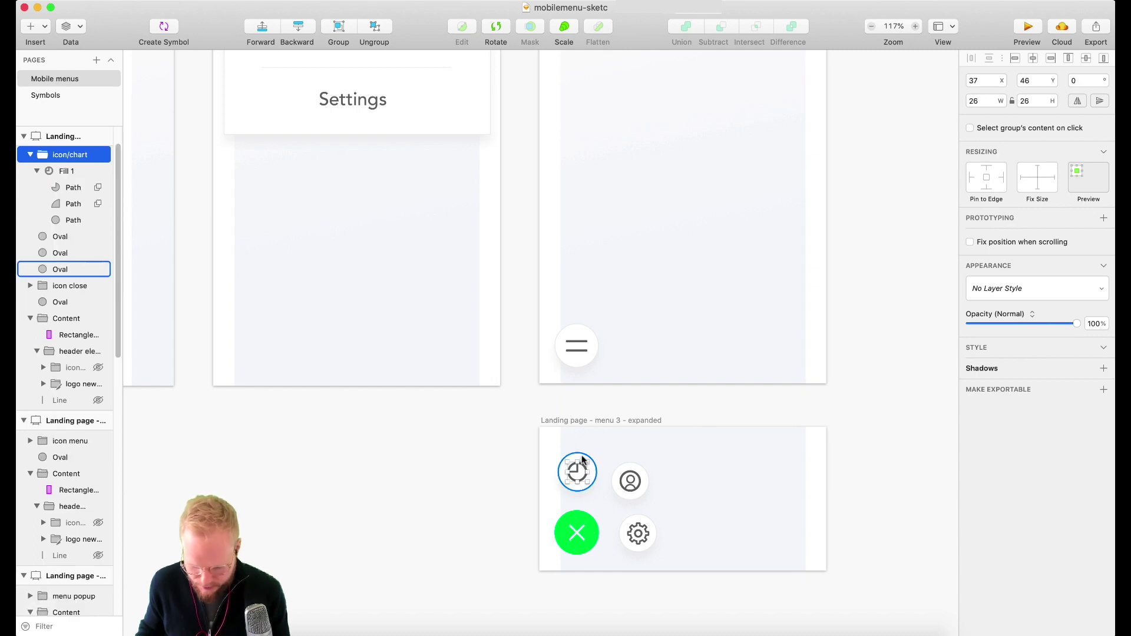
{"action": "left_click", "coordinate": [582, 459], "text": "shift"}
{"action": "key", "text": "super+Tab"}
{"action": "key", "text": "super+Tab"}
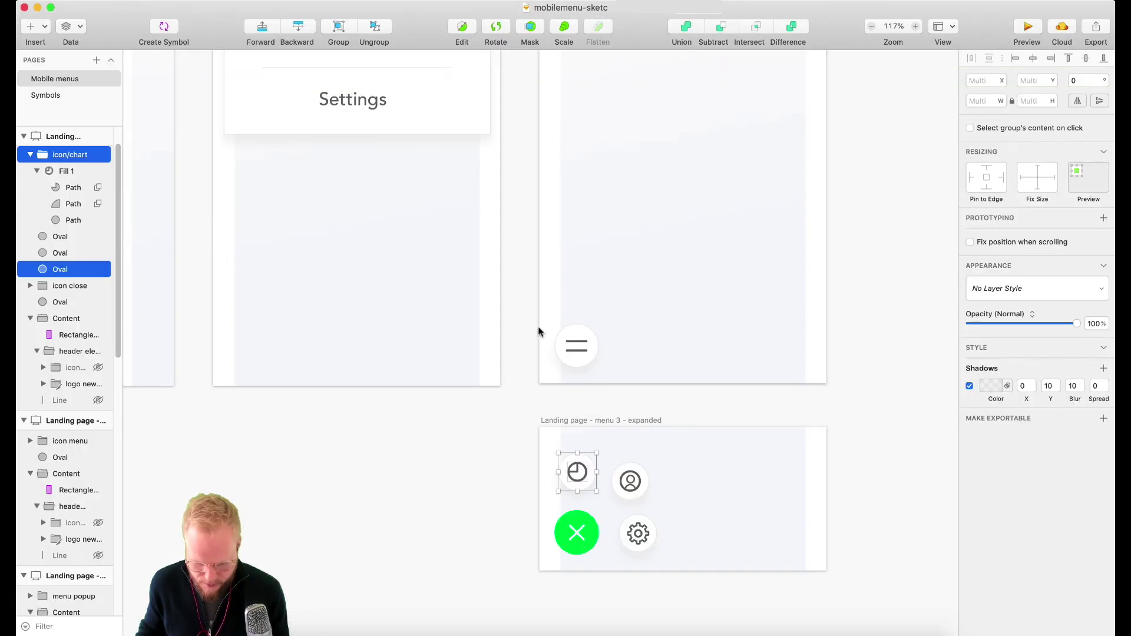
{"action": "left_click", "coordinate": [578, 463], "text": "shift"}
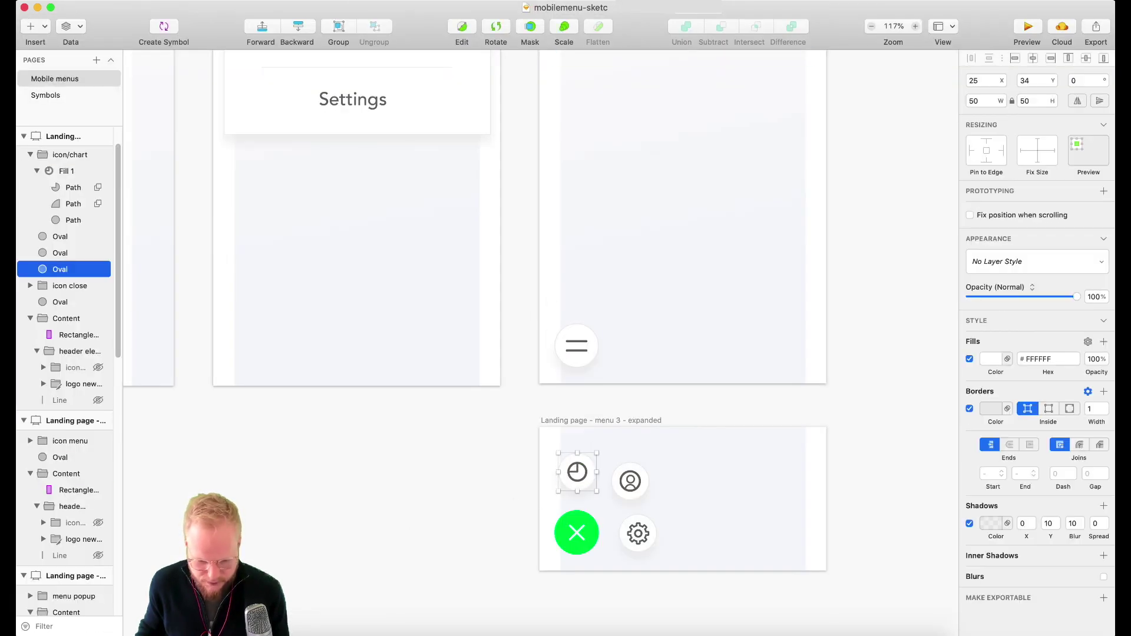
{"action": "left_click", "coordinate": [392, 30]}
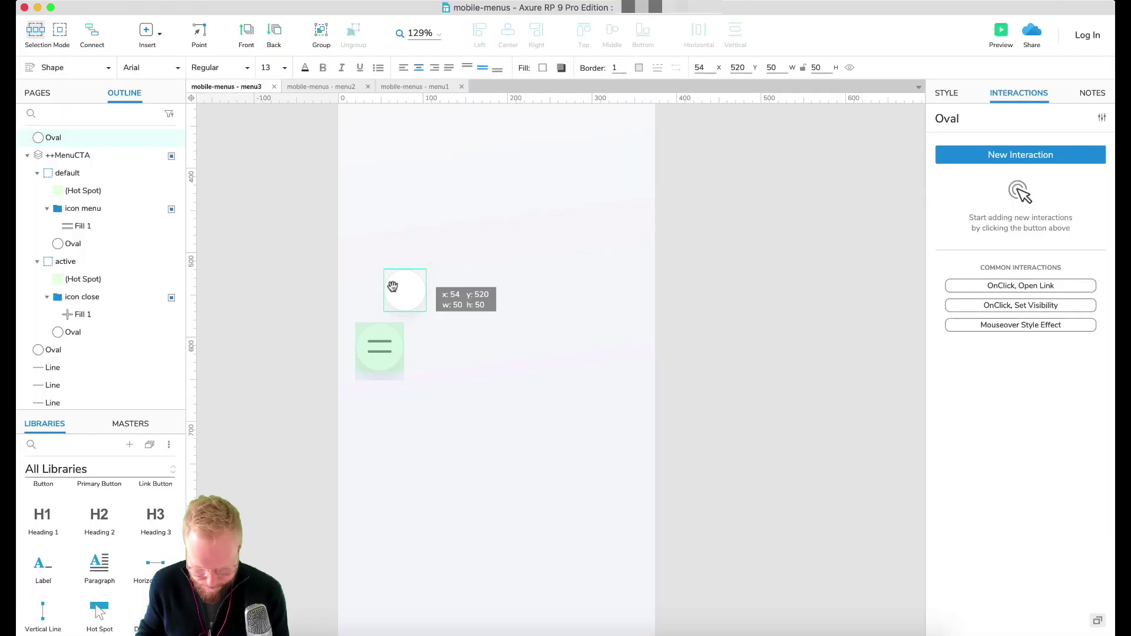
{"action": "mouse_move", "coordinate": [392, 286]}
{"action": "left_mouse_down"}
{"action": "mouse_move", "coordinate": [457, 339]}
{"action": "mouse_move", "coordinate": [466, 331]}
{"action": "left_mouse_up"}
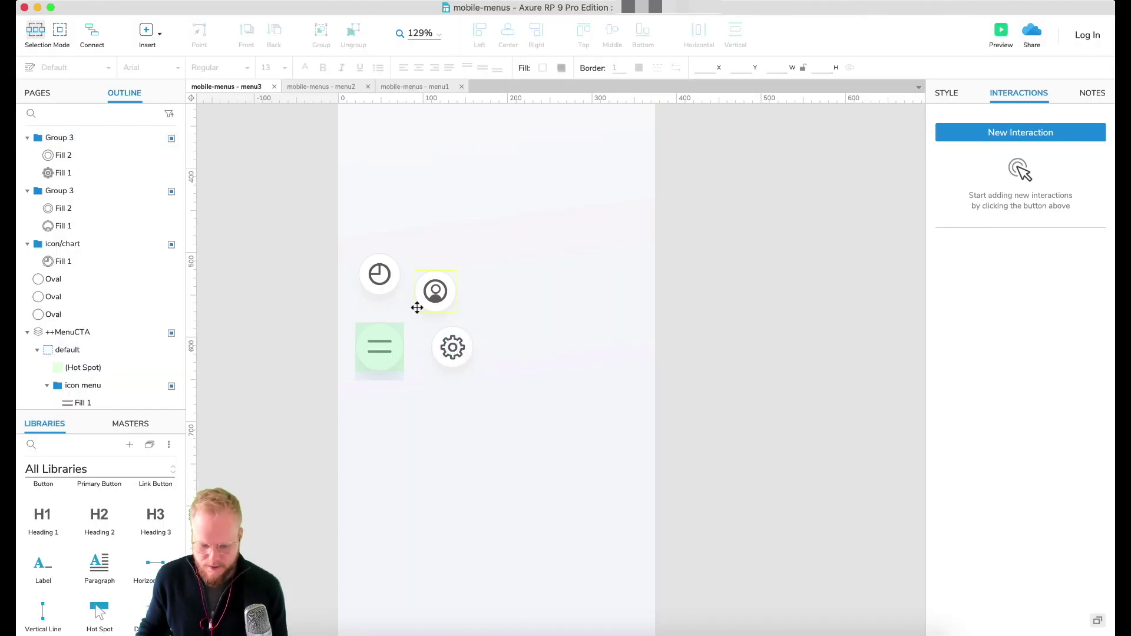
{"action": "scroll", "coordinate": [418, 307], "scroll_direction": "up", "scroll_amount": 10}
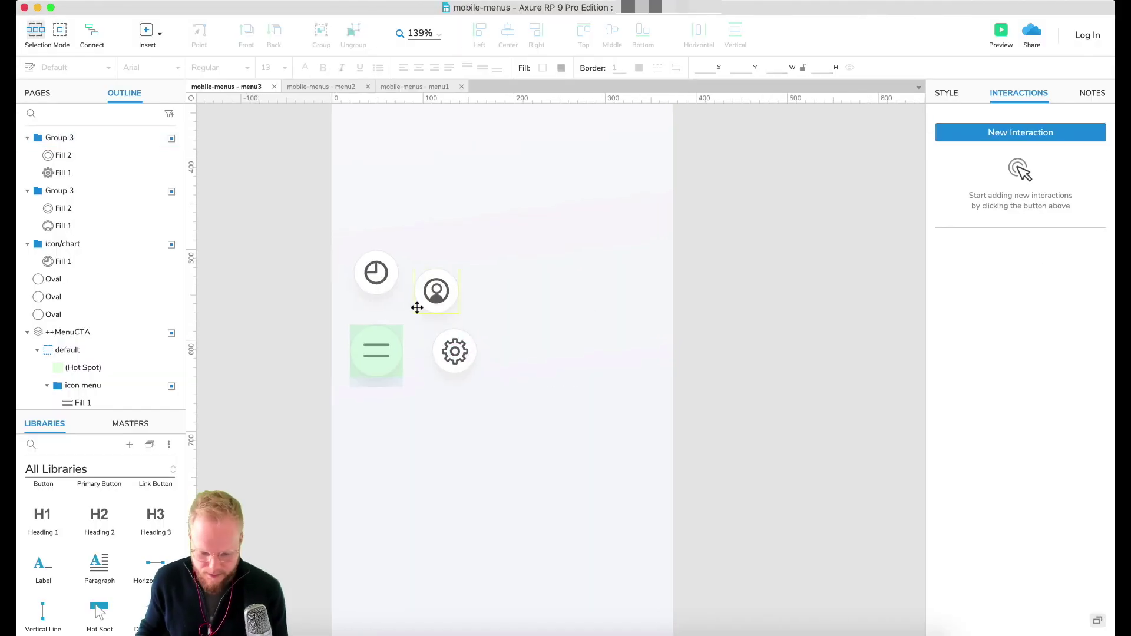
{"action": "left_click", "coordinate": [489, 278]}
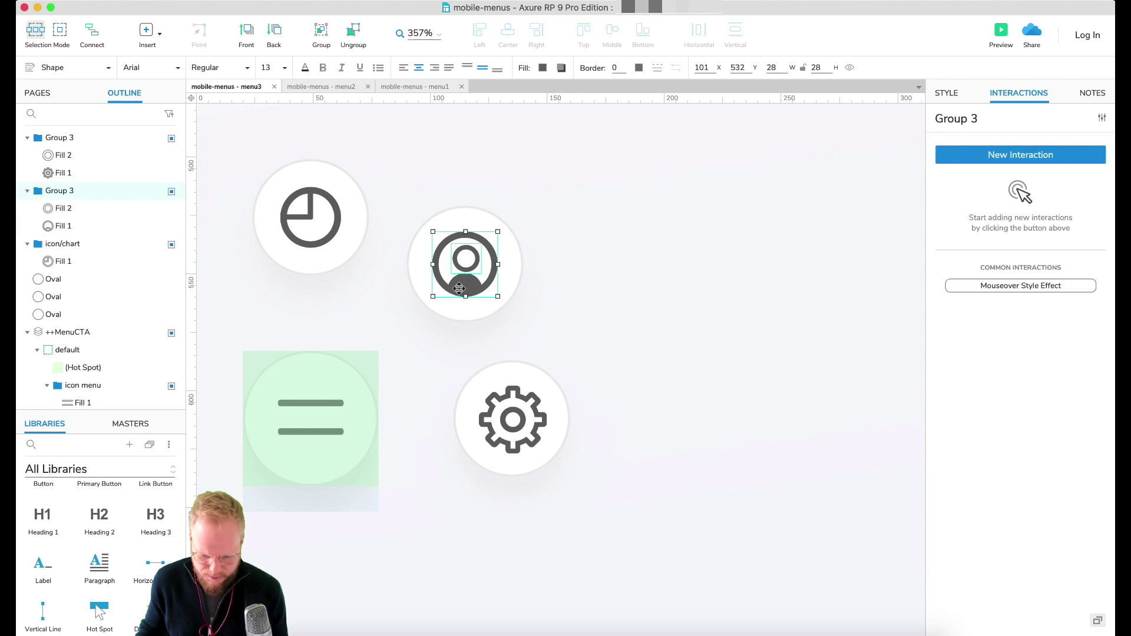
{"action": "left_click", "coordinate": [489, 278]}
{"action": "left_click", "coordinate": [538, 281]}
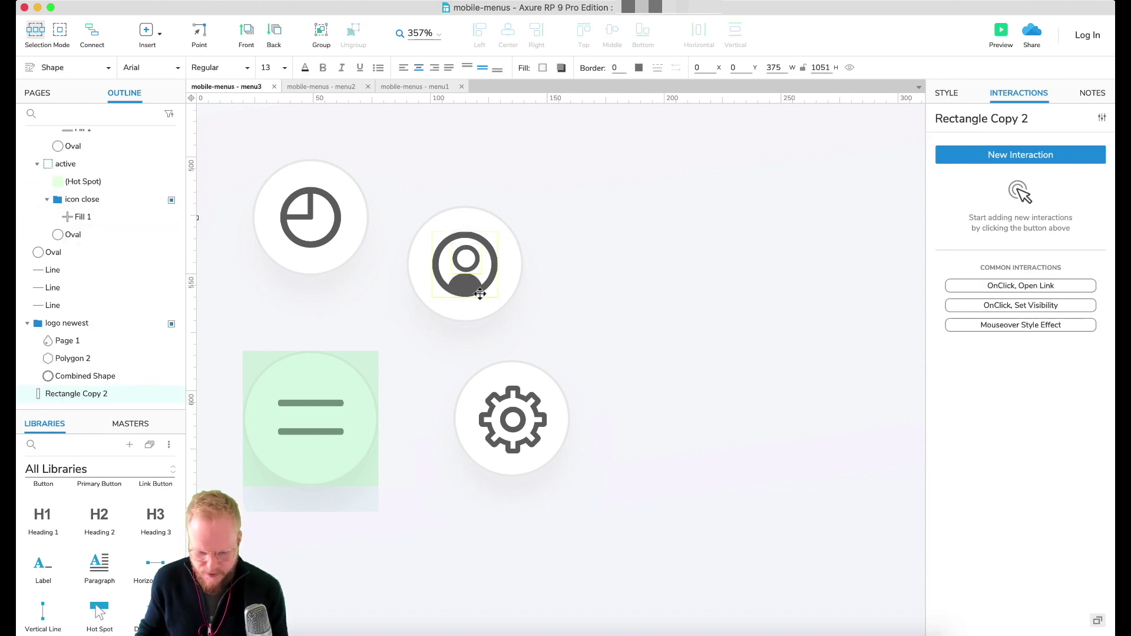
{"action": "scroll", "coordinate": [478, 281], "scroll_direction": "left", "scroll_amount": 5}
{"action": "left_click", "coordinate": [580, 278]}
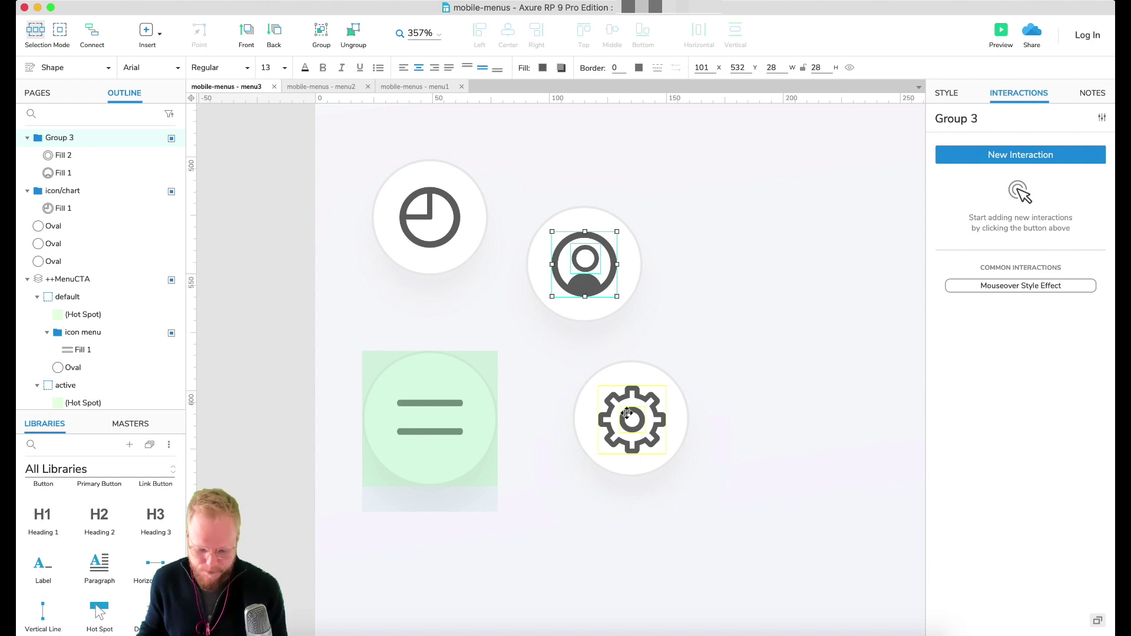
{"action": "left_click", "coordinate": [293, 225]}
{"action": "left_click", "coordinate": [430, 191]}
{"action": "left_click", "coordinate": [440, 178], "text": "shift"}
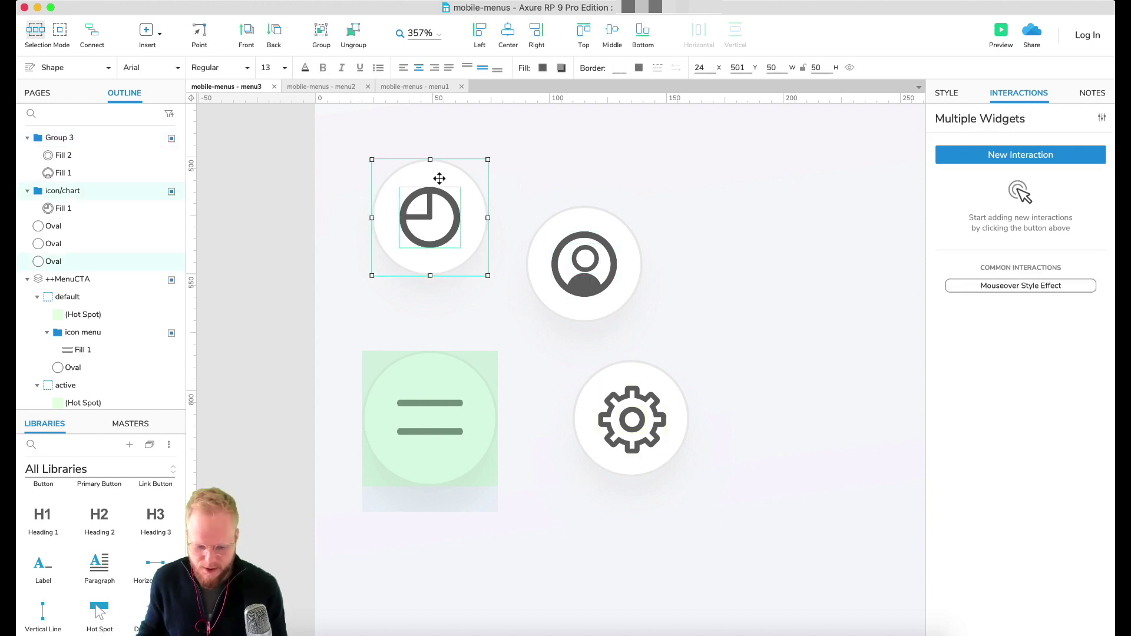
Wrap the chart icon and its bubble in a dynamic panel named ++m1.
{"action": "right_click", "coordinate": [440, 178]}
{"action": "left_click", "coordinate": [528, 379]}
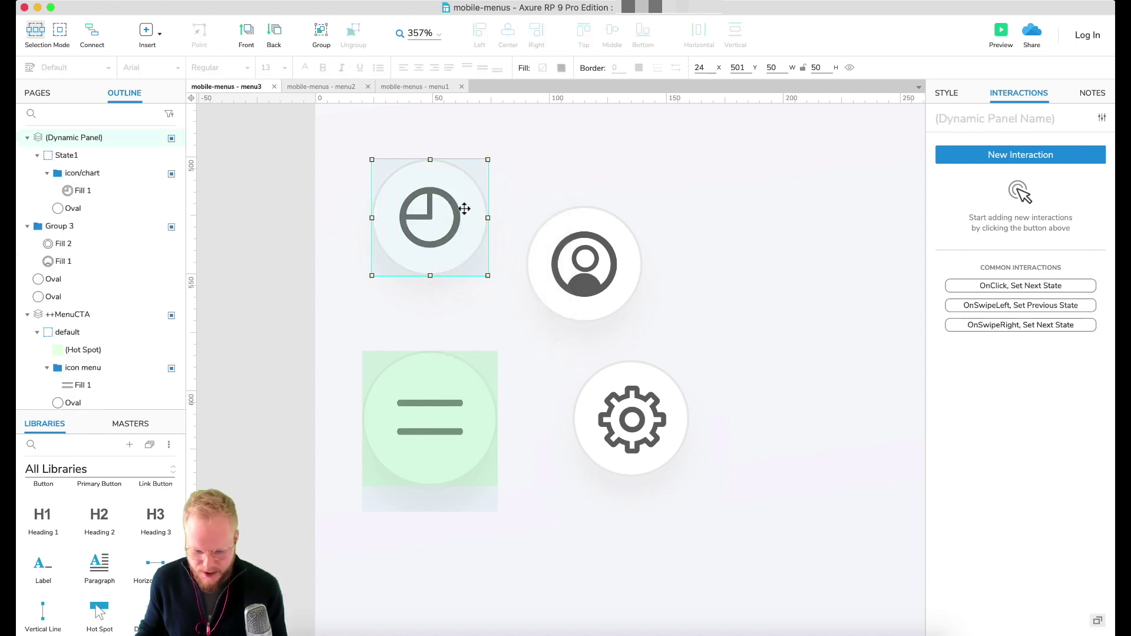
{"action": "left_click", "coordinate": [977, 122]}
{"action": "type", "text": "++"}
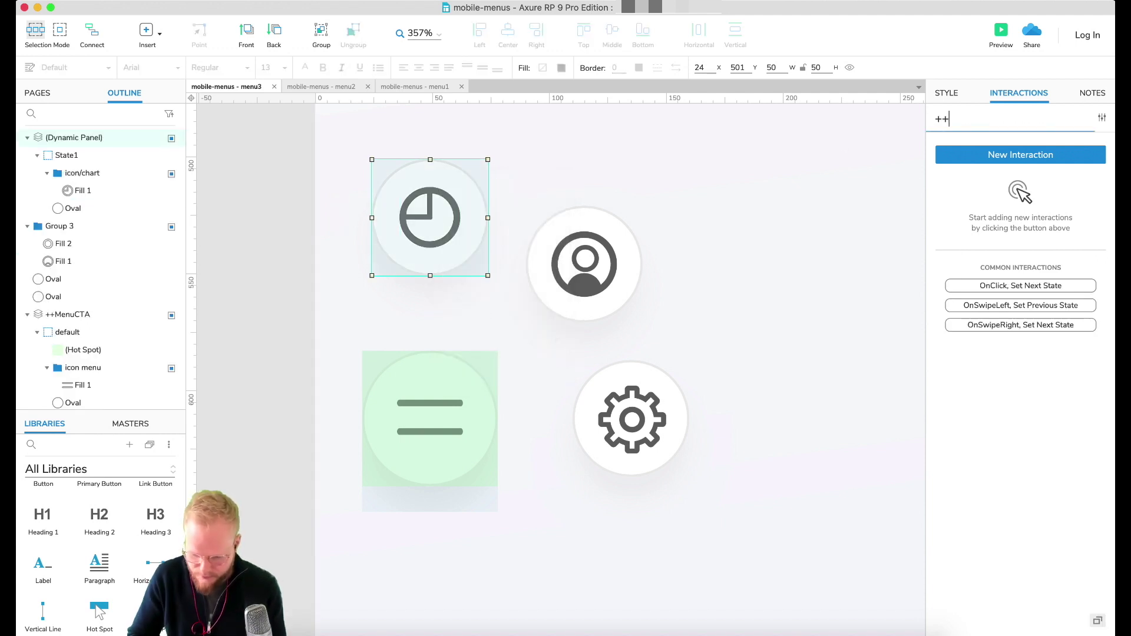
{"action": "type", "text": "m1"}
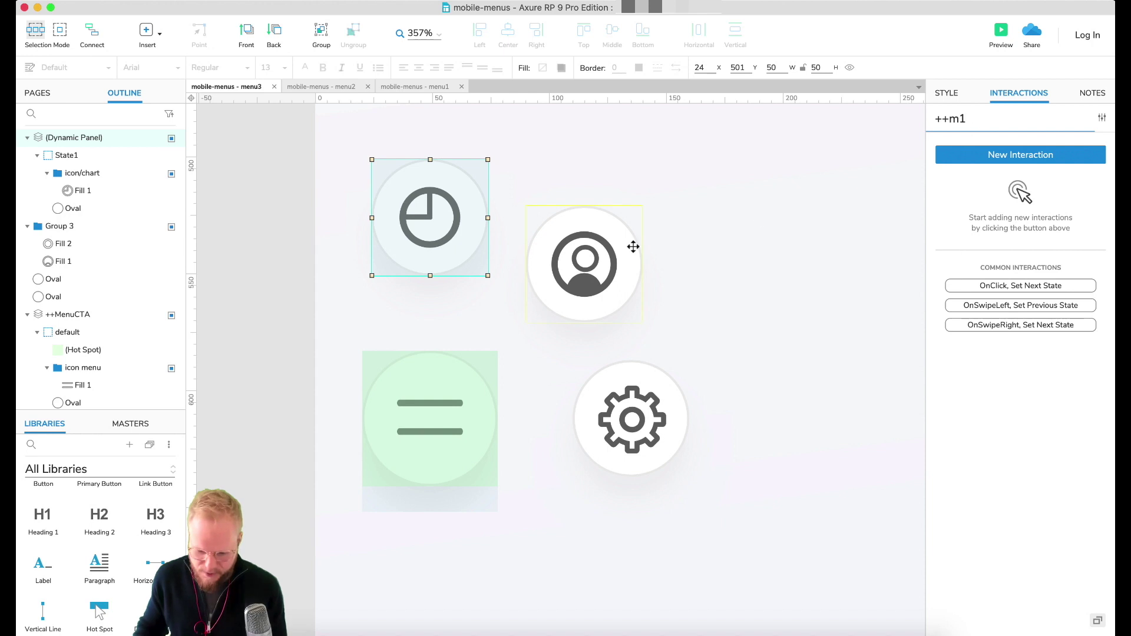
Wrap the profile icon and its bubble in a dynamic panel named ++m2.
{"action": "left_click", "coordinate": [585, 253]}
{"action": "right_click", "coordinate": [590, 219]}
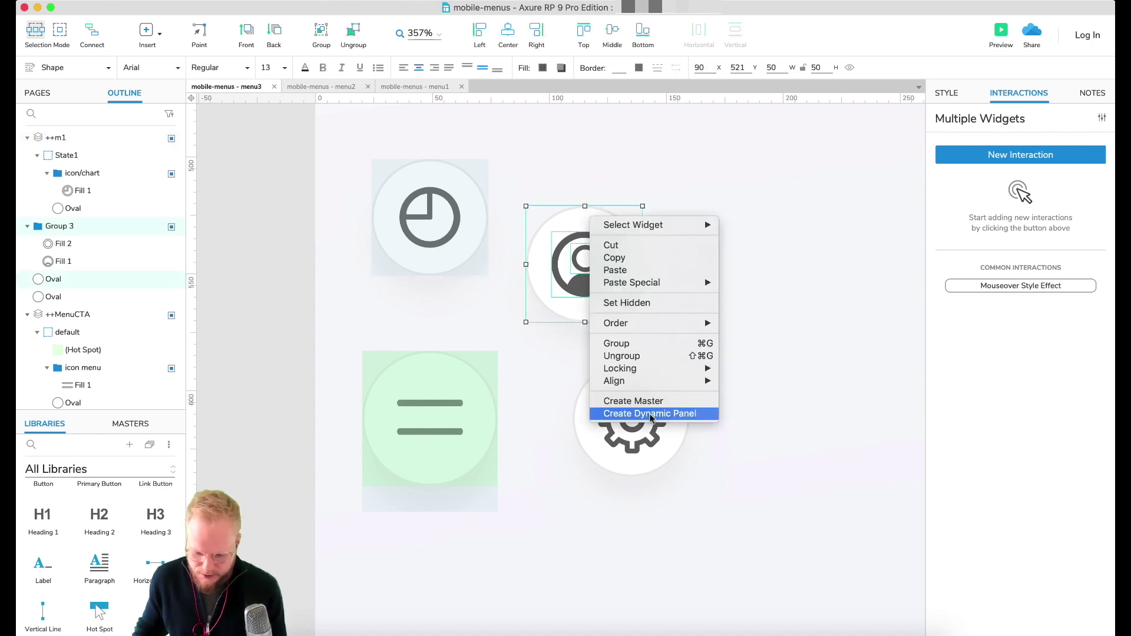
{"action": "left_click", "coordinate": [648, 412]}
{"action": "left_click", "coordinate": [971, 122]}
{"action": "type", "text": "++m2"}
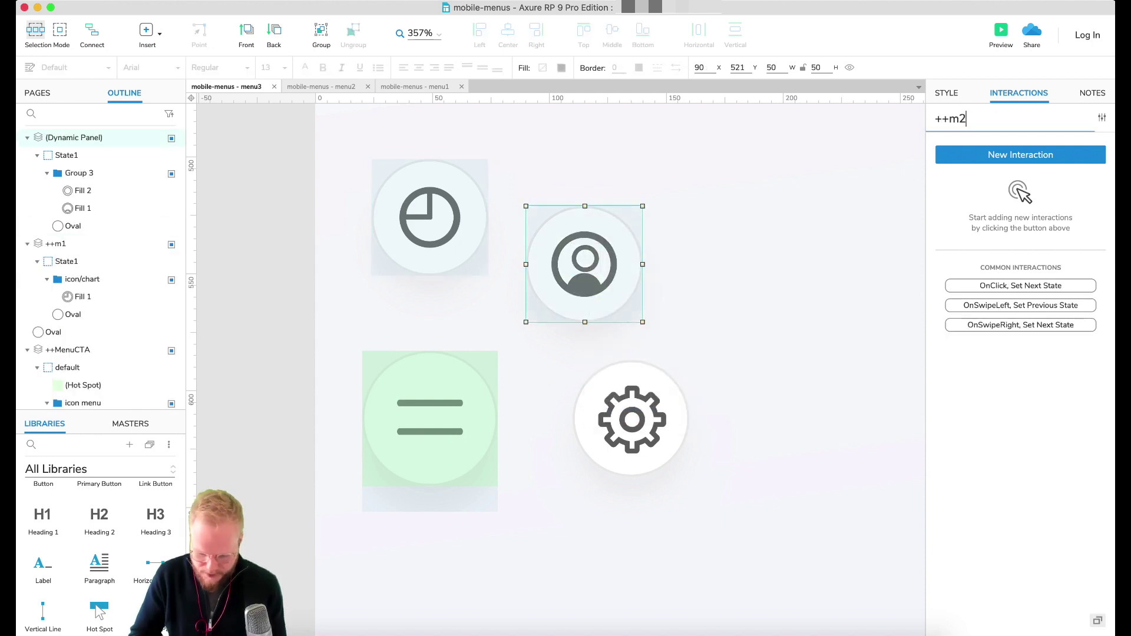
Wrap the gear icon and its bubble in a dynamic panel named m3.
{"action": "left_click", "coordinate": [646, 419]}
{"action": "left_click", "coordinate": [644, 369], "text": "shift"}
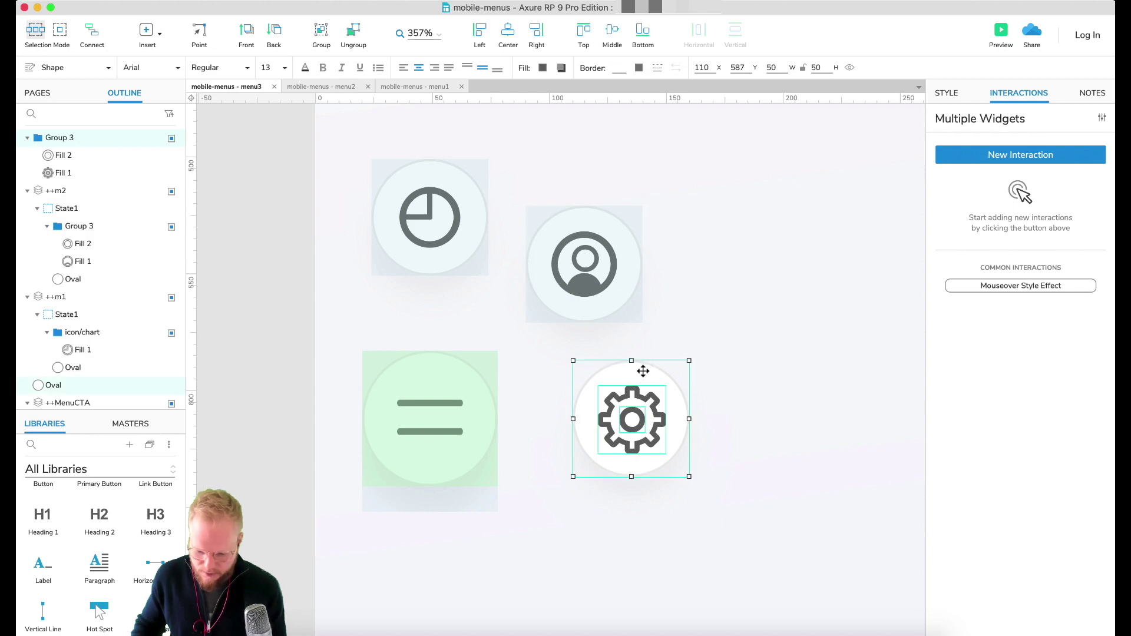
{"action": "right_click", "coordinate": [644, 370]}
{"action": "mouse_move", "coordinate": [709, 537]}
{"action": "left_click", "coordinate": [716, 565]}
{"action": "type", "text": "m3"}
{"action": "left_click", "coordinate": [257, 231]}
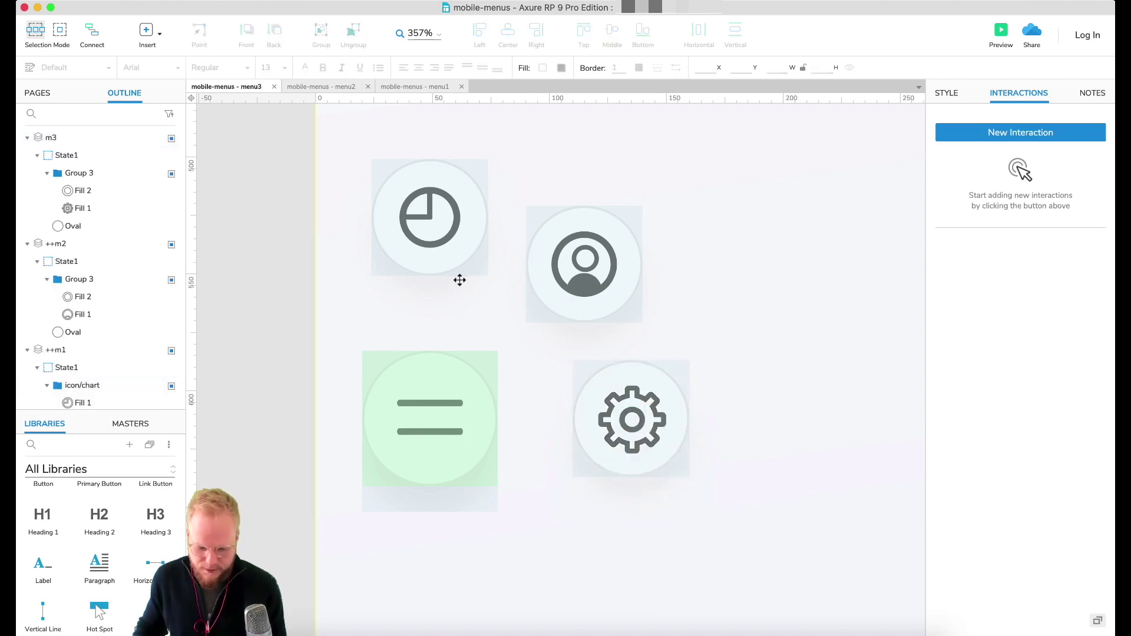
{"action": "left_click", "coordinate": [442, 218]}
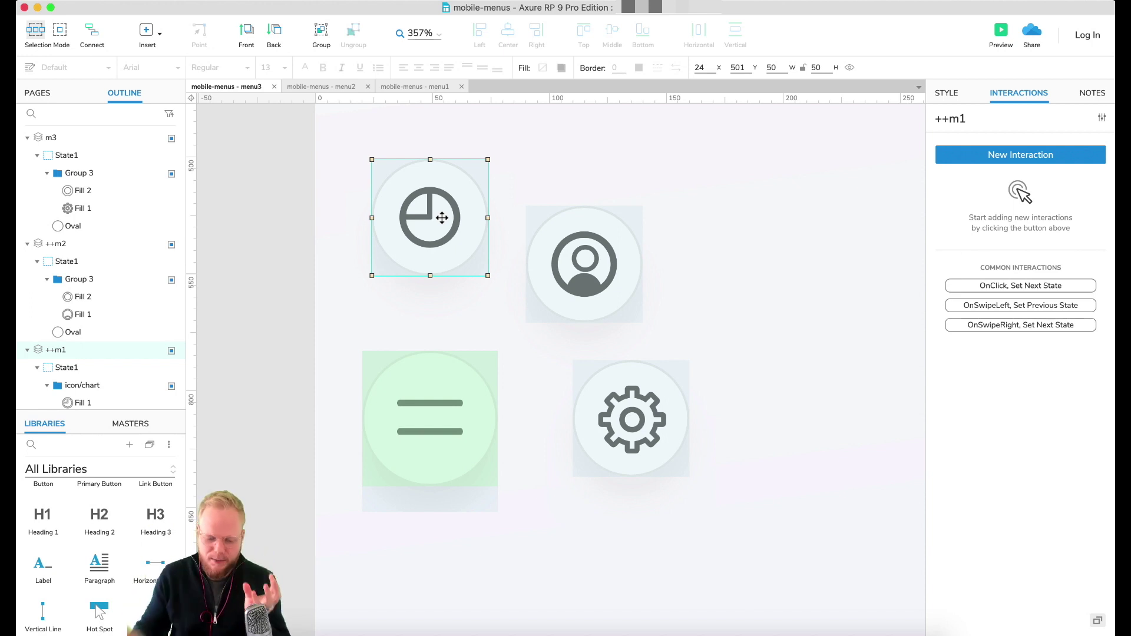
{"action": "left_click", "coordinate": [444, 425]}
{"action": "left_click", "coordinate": [432, 227]}
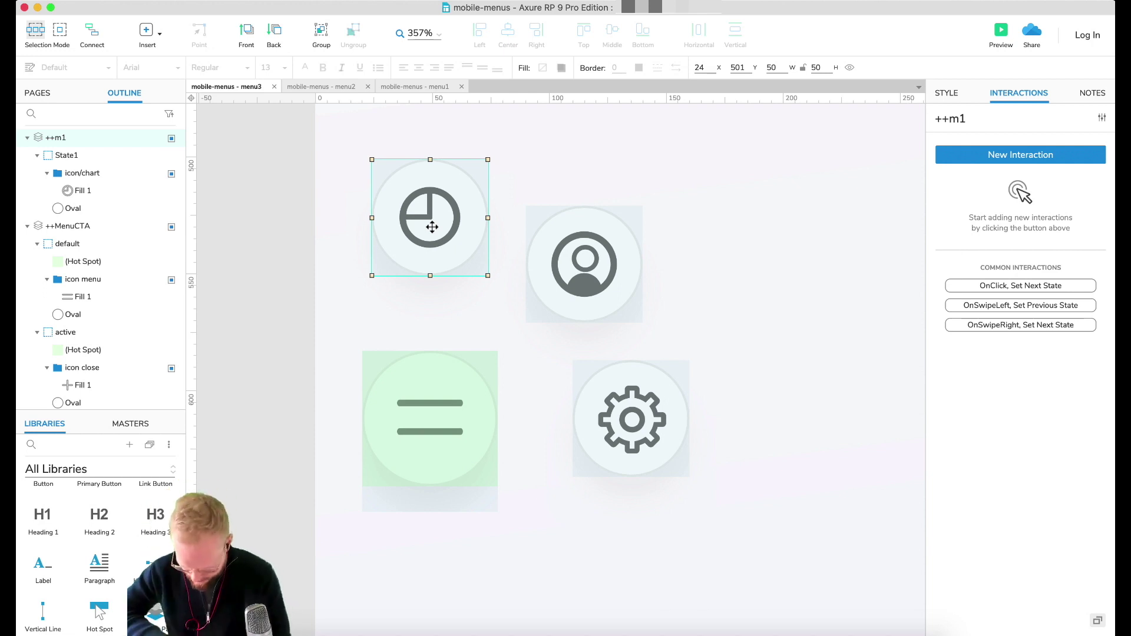
{"action": "scroll", "coordinate": [589, 267], "scroll_direction": "right", "scroll_amount": 3}
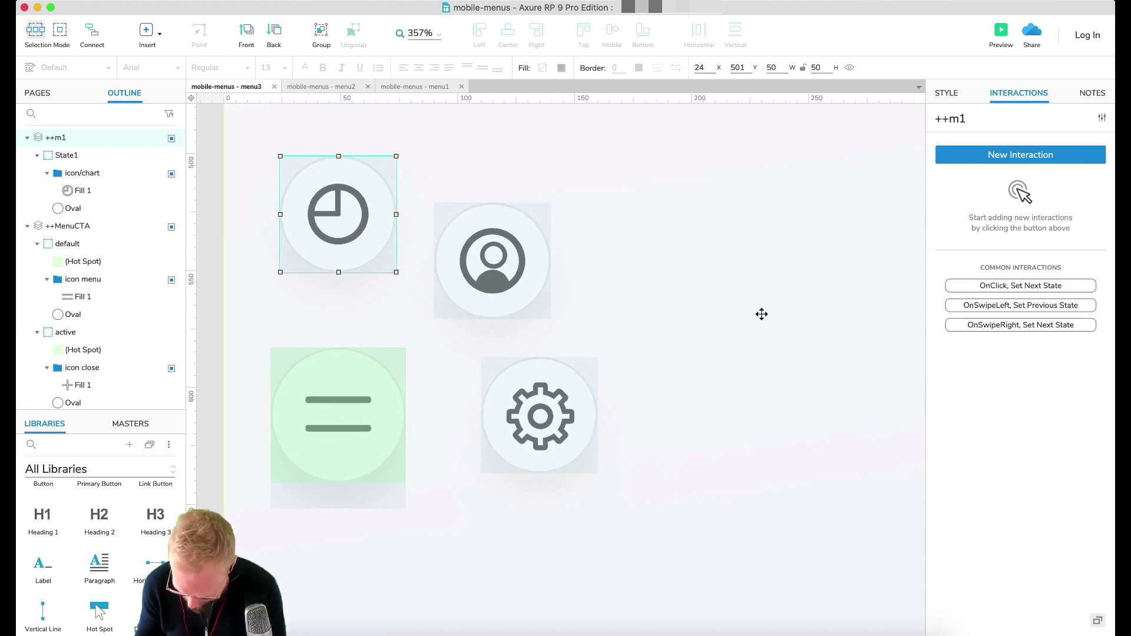
{"action": "left_click", "coordinate": [401, 219]}
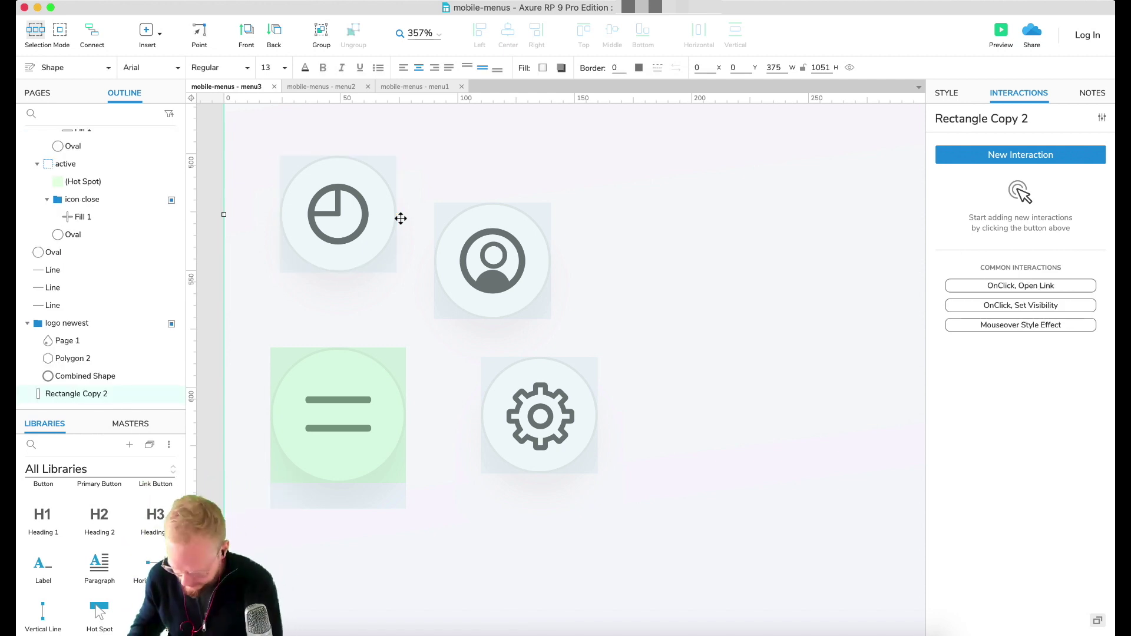
{"action": "left_click", "coordinate": [369, 222]}
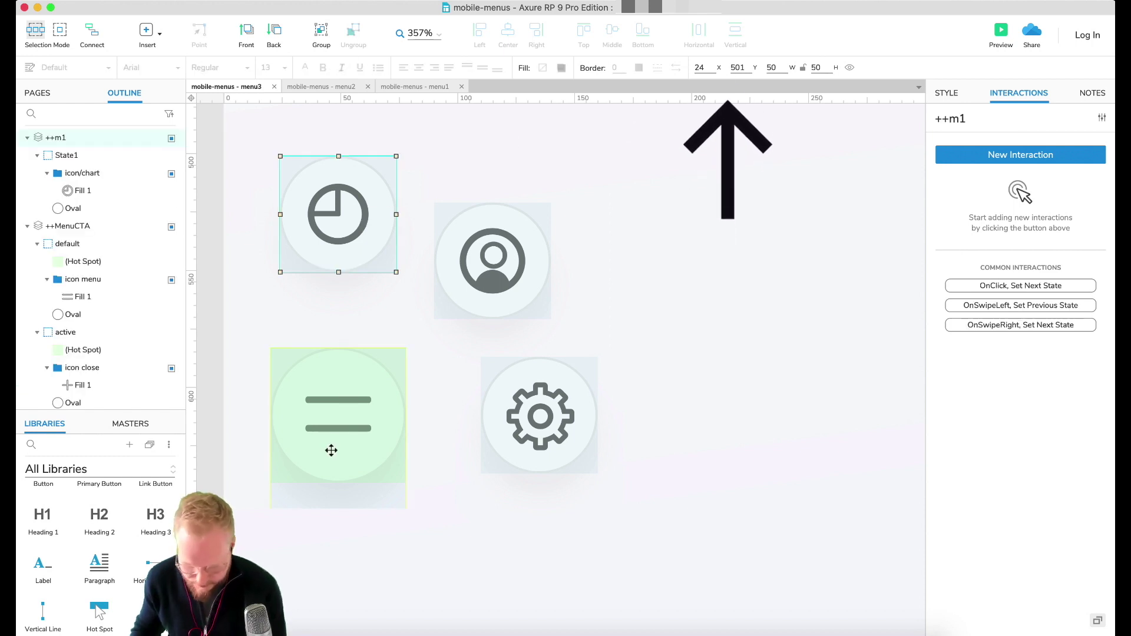
{"action": "left_click", "coordinate": [339, 412]}
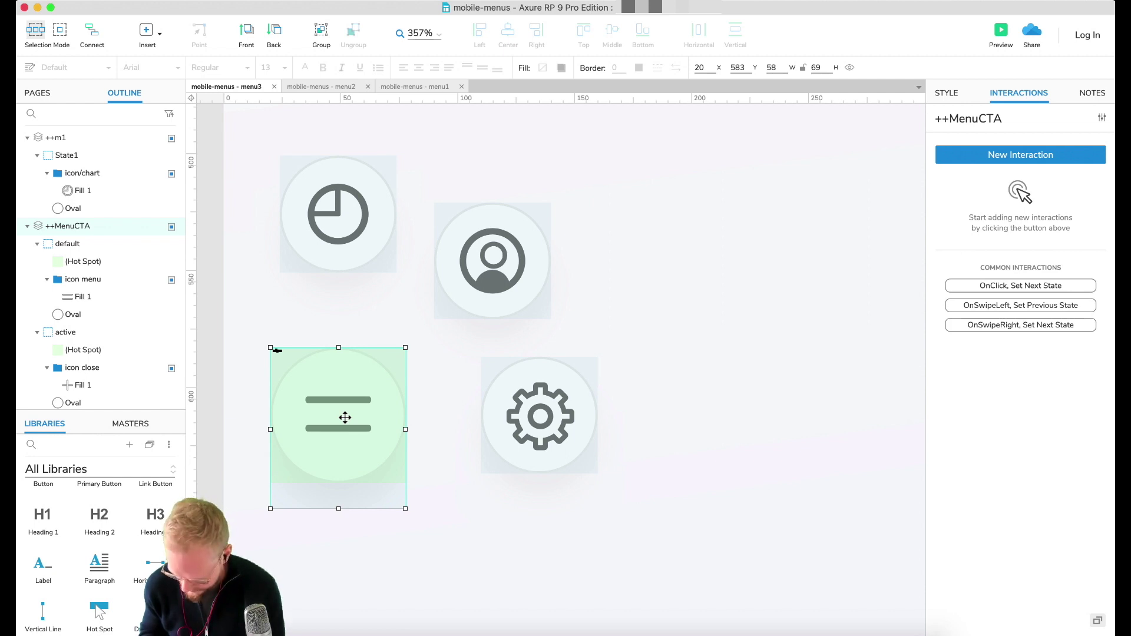
{"action": "left_click", "coordinate": [334, 255]}
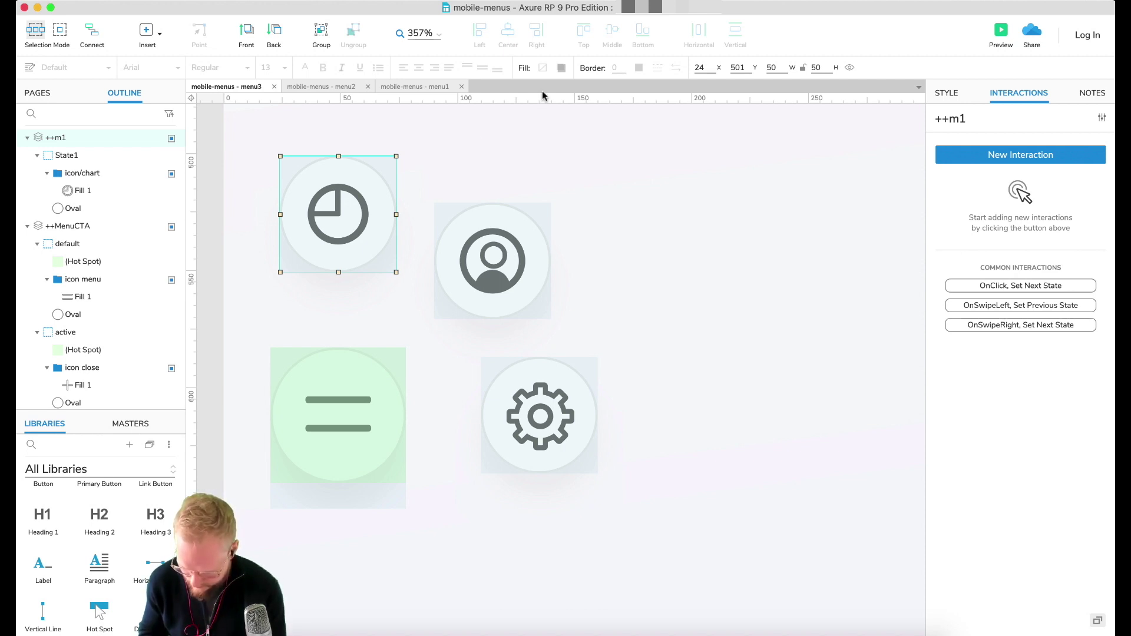
{"action": "left_click", "coordinate": [505, 277]}
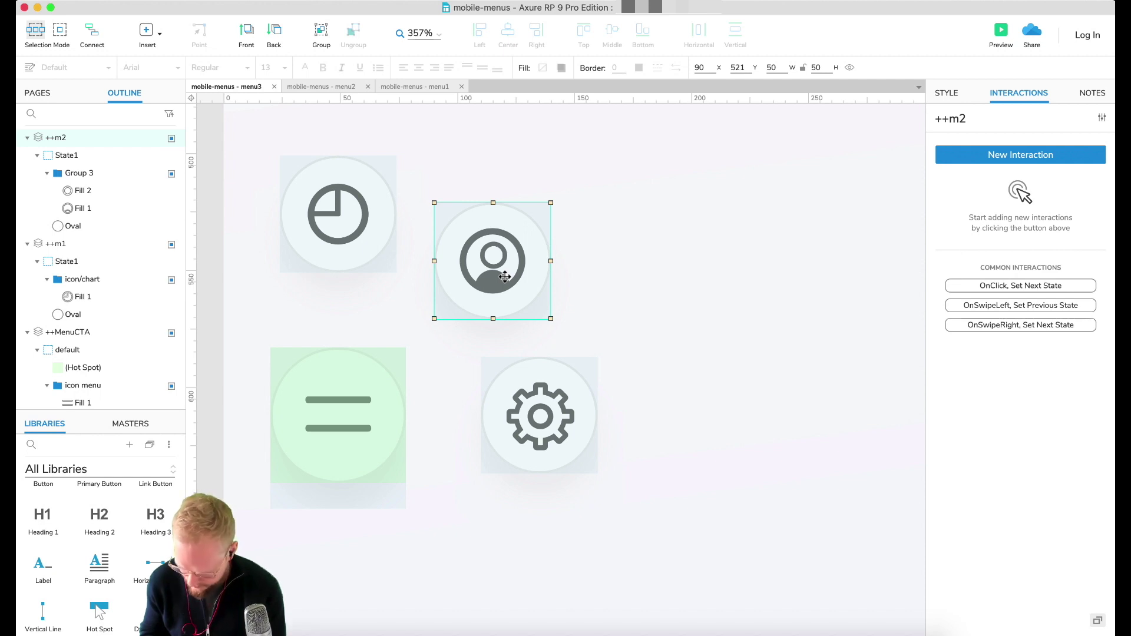
{"action": "left_click", "coordinate": [569, 421]}
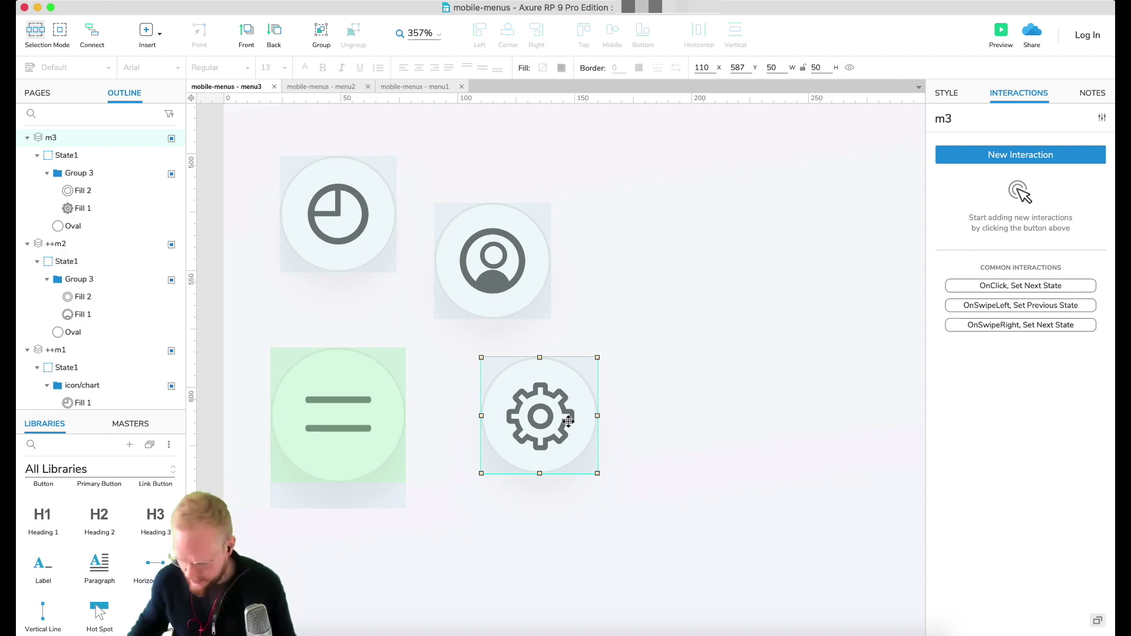
Stack the ++m1, ++m2 and m3 bubbles on top of the menu button.
{"action": "scroll", "coordinate": [219, 483], "scroll_direction": "up", "scroll_amount": 1}
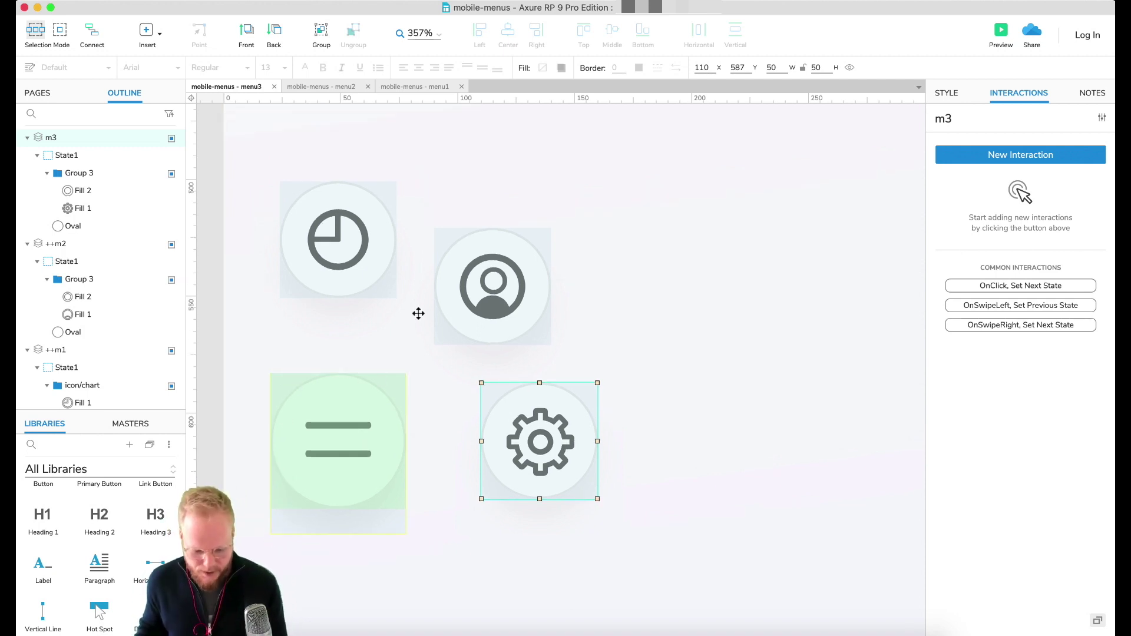
{"action": "left_click", "coordinate": [377, 257]}
{"action": "left_click_drag", "start_coordinate": [352, 262], "coordinate": [351, 440]}
{"action": "left_click", "coordinate": [946, 93]}
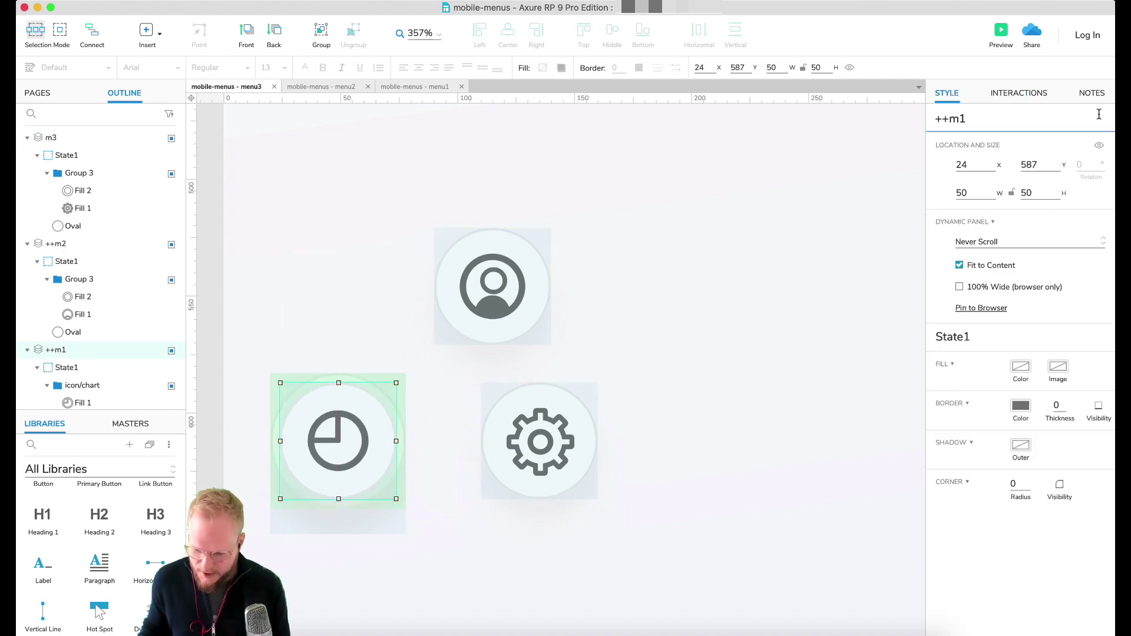
{"action": "left_click_drag", "start_coordinate": [509, 275], "coordinate": [351, 429]}
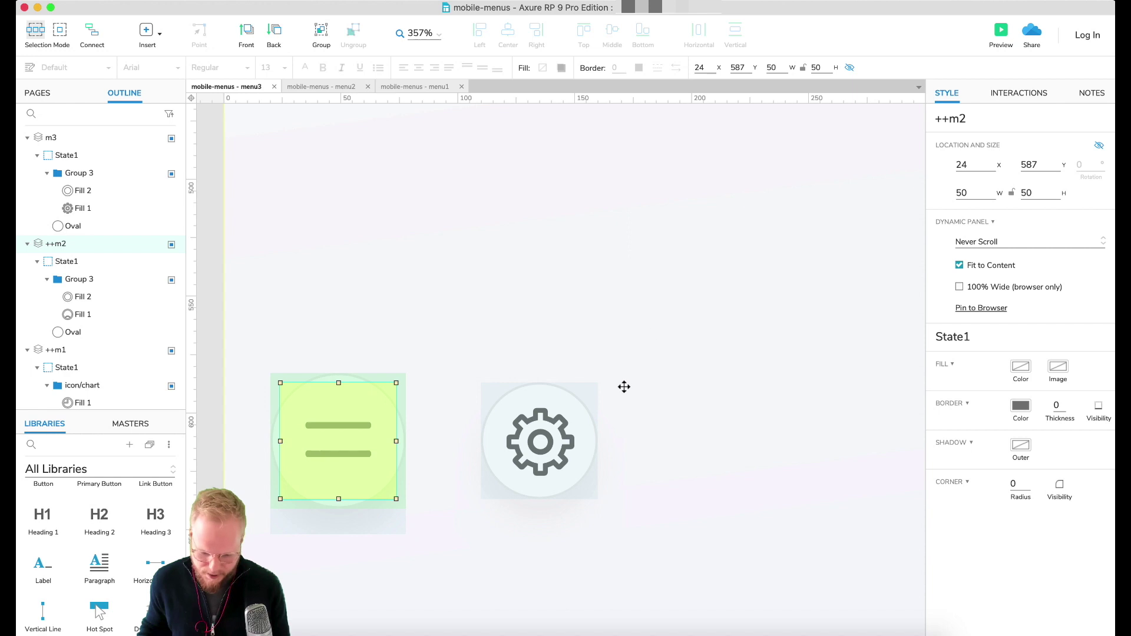
{"action": "left_click_drag", "start_coordinate": [556, 430], "coordinate": [356, 431]}
Hide m3 and send the three icon panels behind ++MenuCTA in the outline.
{"action": "left_click", "coordinate": [1099, 146]}
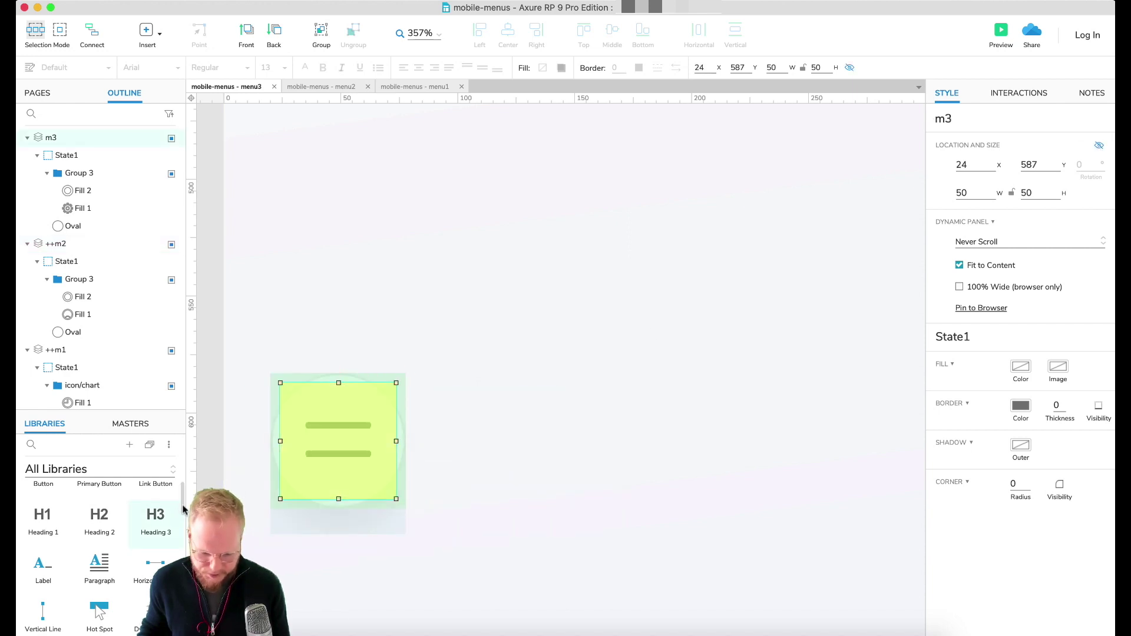
{"action": "left_click", "coordinate": [31, 245]}
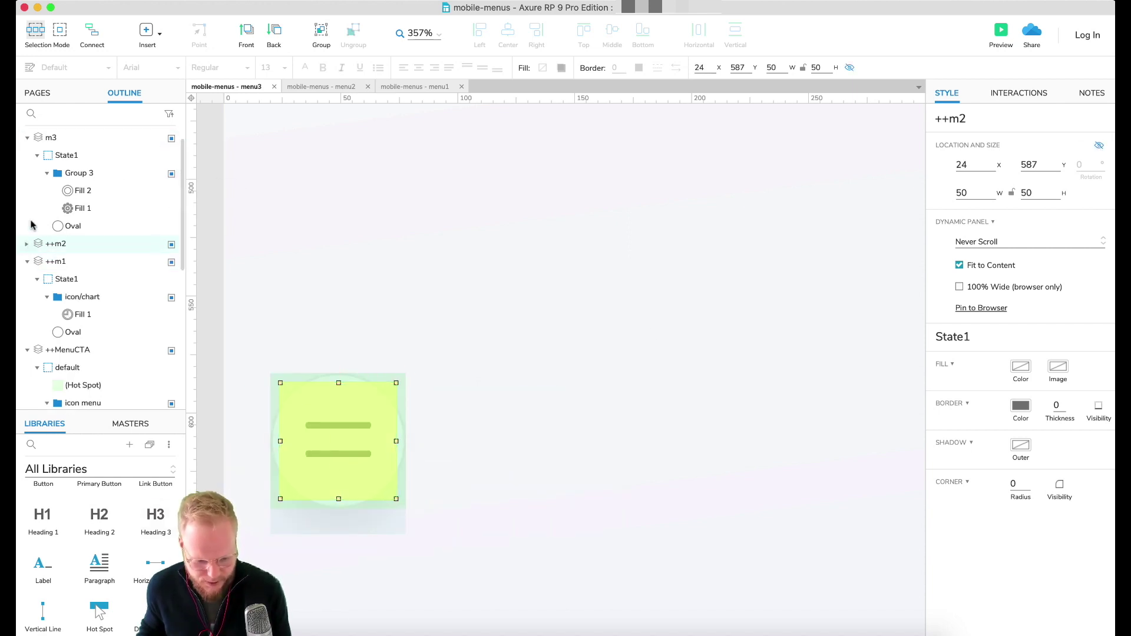
{"action": "left_click", "coordinate": [28, 139]}
{"action": "left_click", "coordinate": [34, 170]}
{"action": "left_click", "coordinate": [37, 137], "text": "shift"}
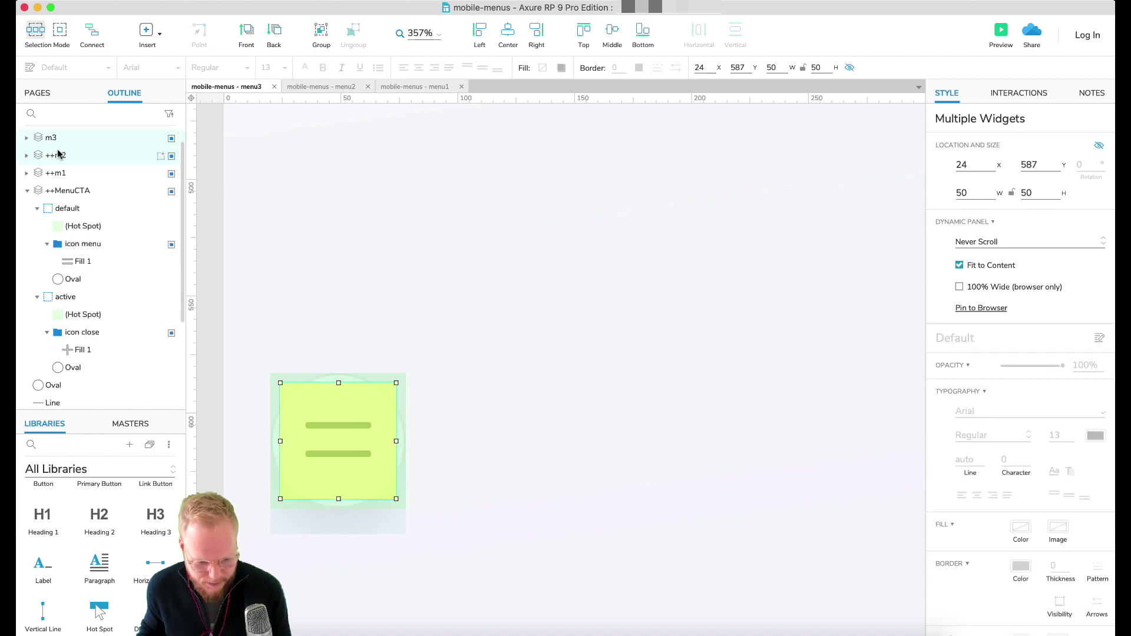
{"action": "key", "text": "super+bracketleft"}
{"action": "left_click", "coordinate": [28, 140]}
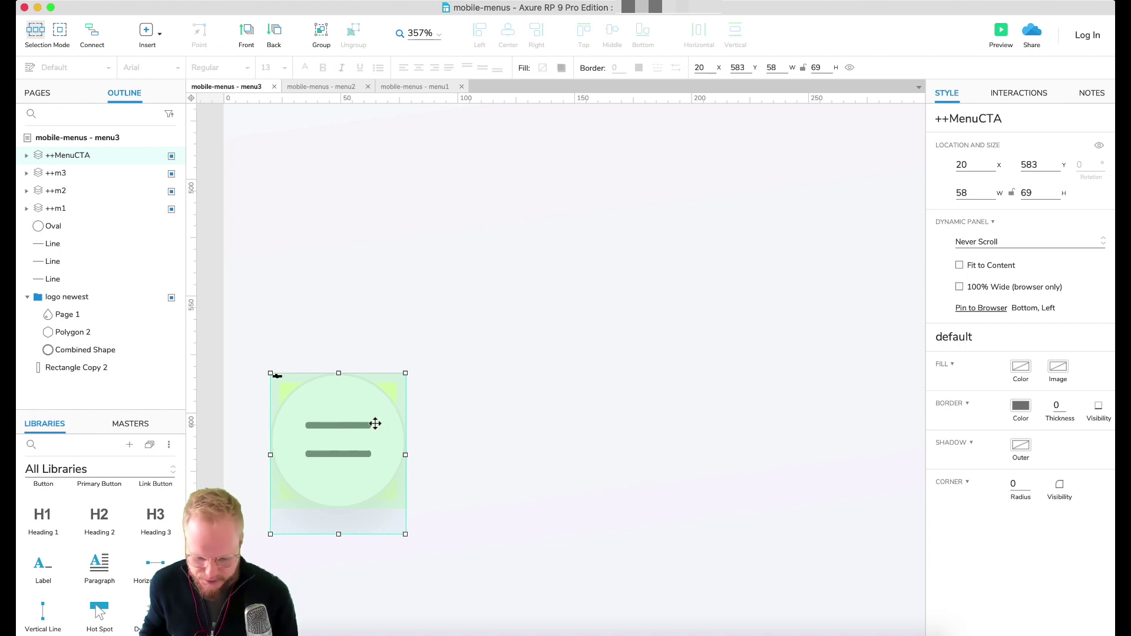
Add a Show ++m1 action with fade to the hamburger hot spot's click.
{"action": "double_click", "coordinate": [382, 411]}
{"action": "left_click", "coordinate": [348, 407]}
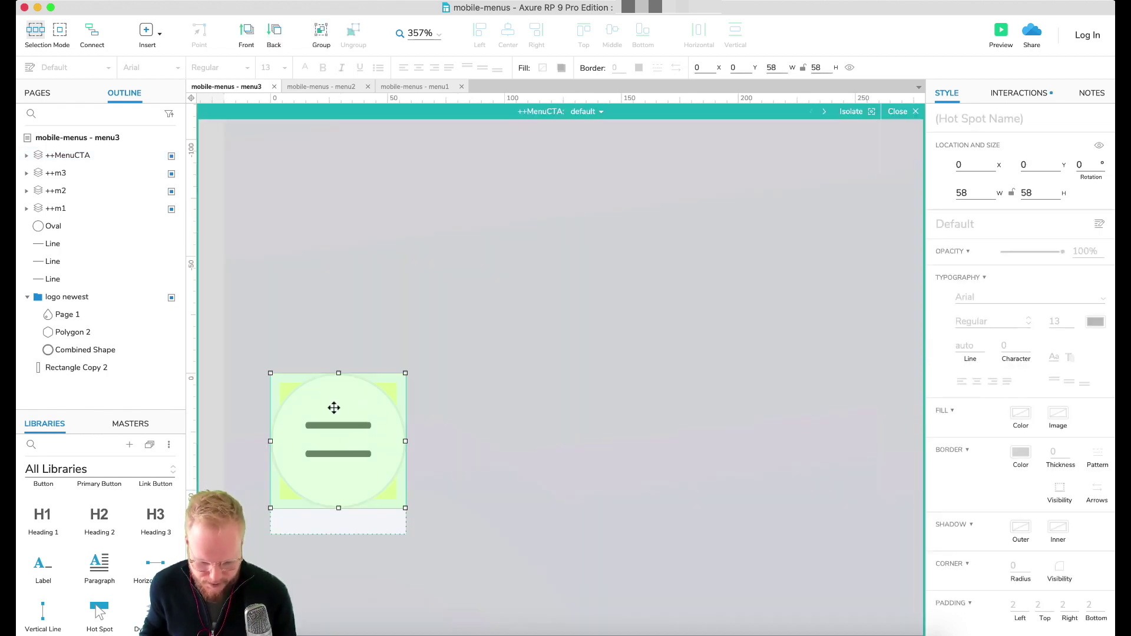
{"action": "left_click", "coordinate": [1018, 94]}
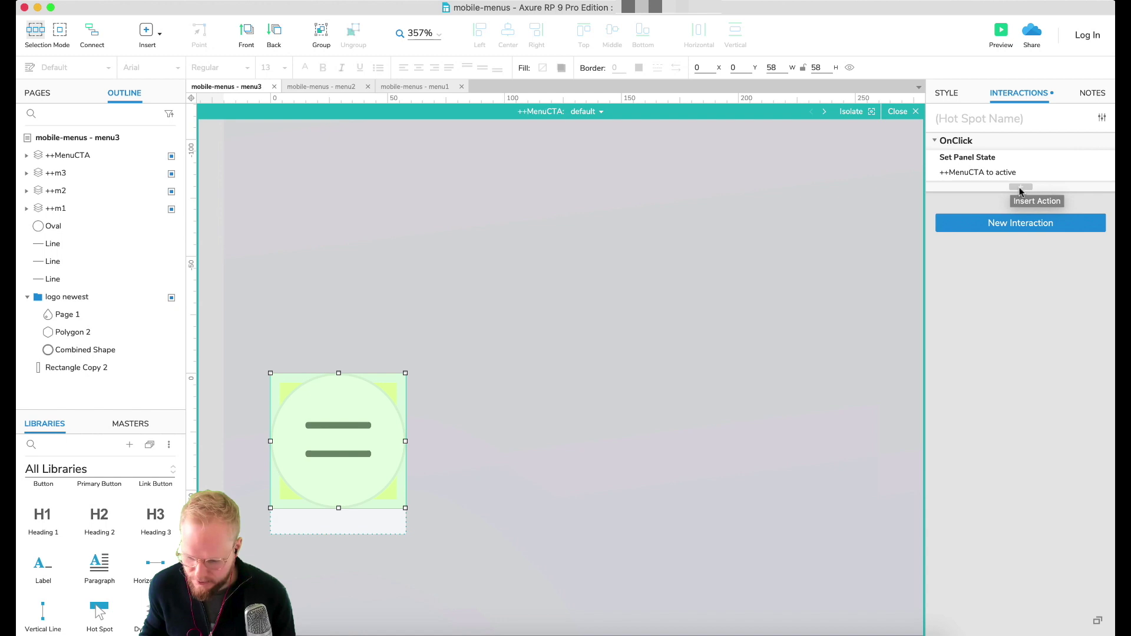
{"action": "left_click", "coordinate": [1022, 188]}
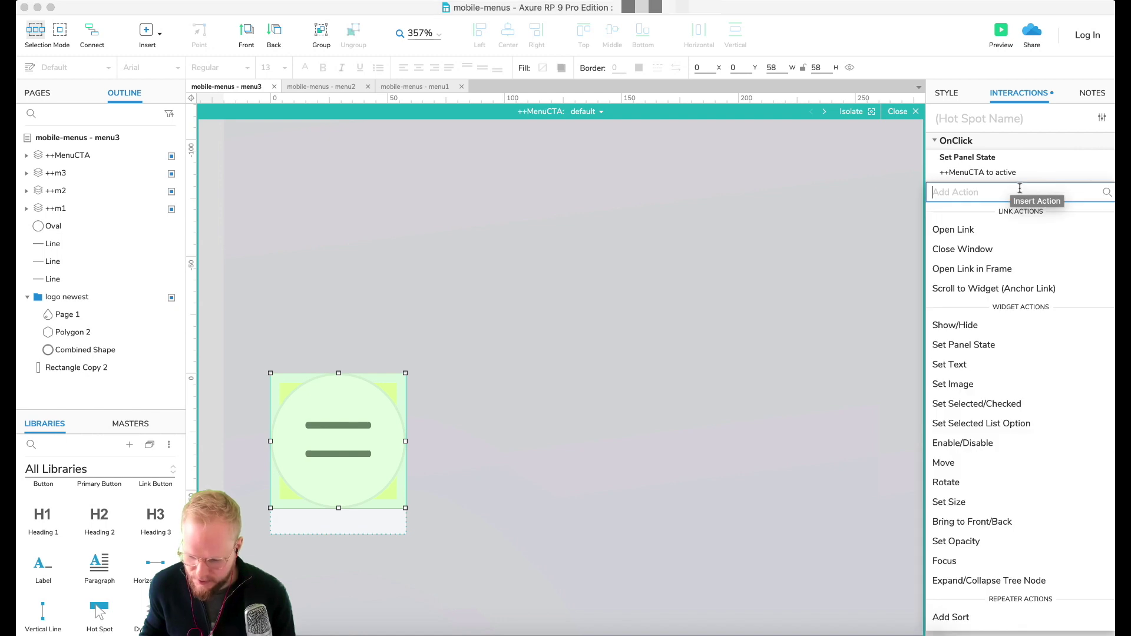
{"action": "left_click", "coordinate": [956, 326]}
{"action": "left_click", "coordinate": [967, 467]}
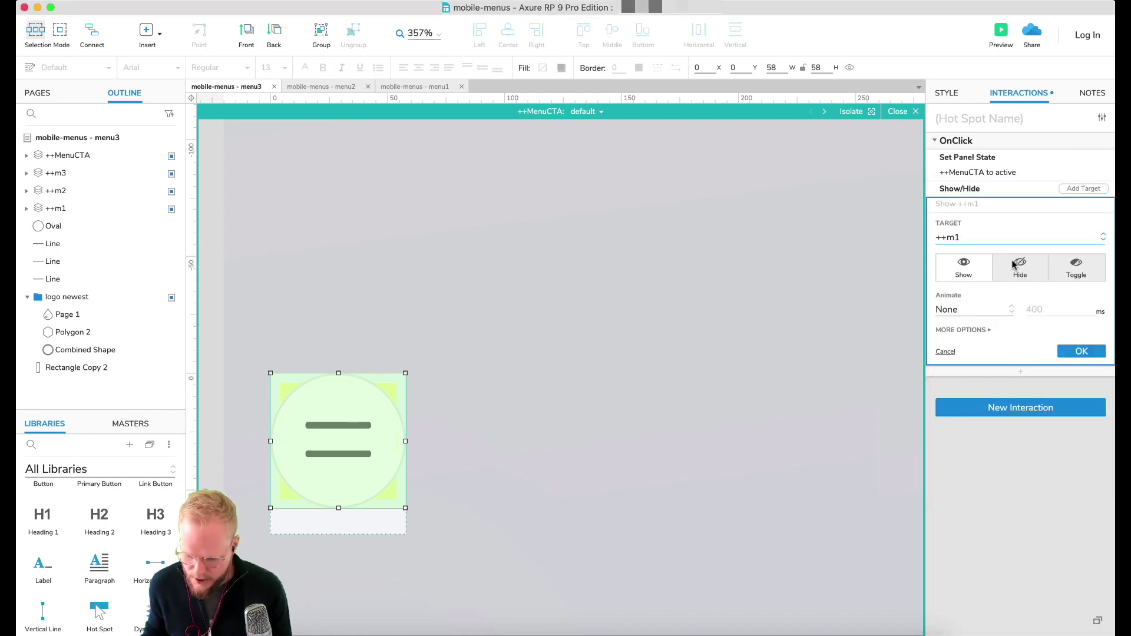
{"action": "left_click", "coordinate": [975, 310]}
{"action": "left_click", "coordinate": [953, 346]}
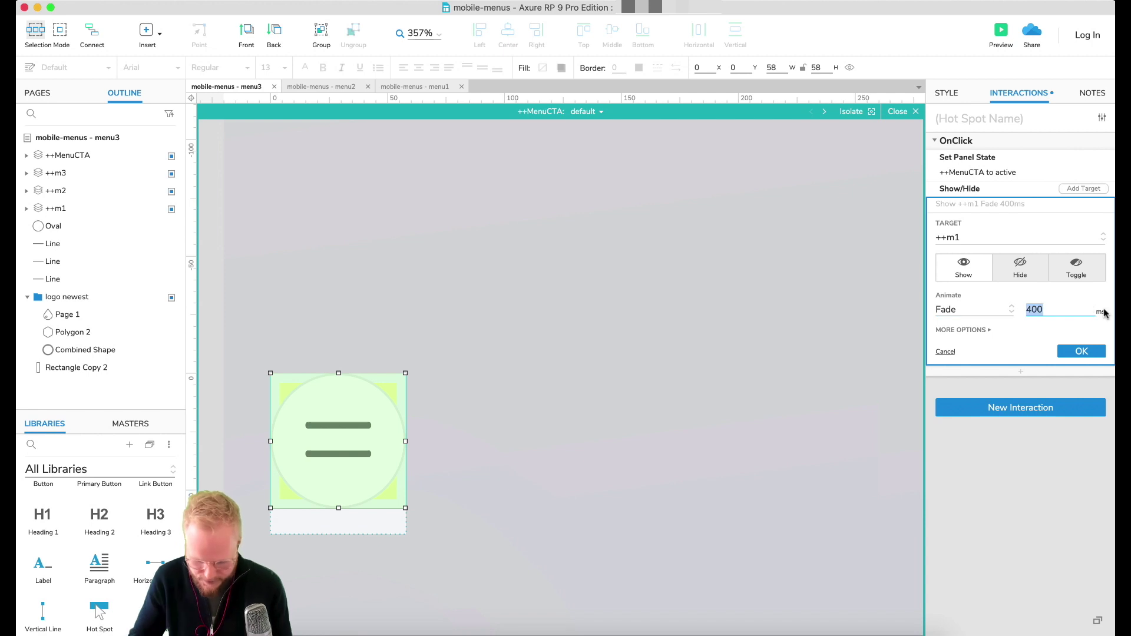
{"action": "type", "text": "6"}
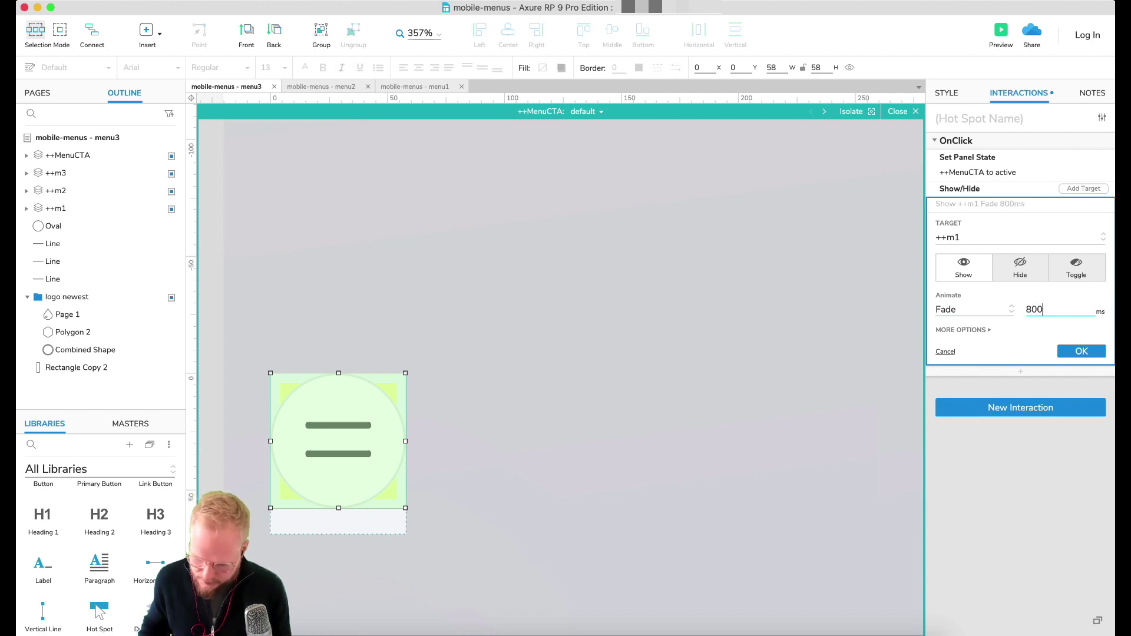
{"action": "left_click", "coordinate": [1082, 351]}
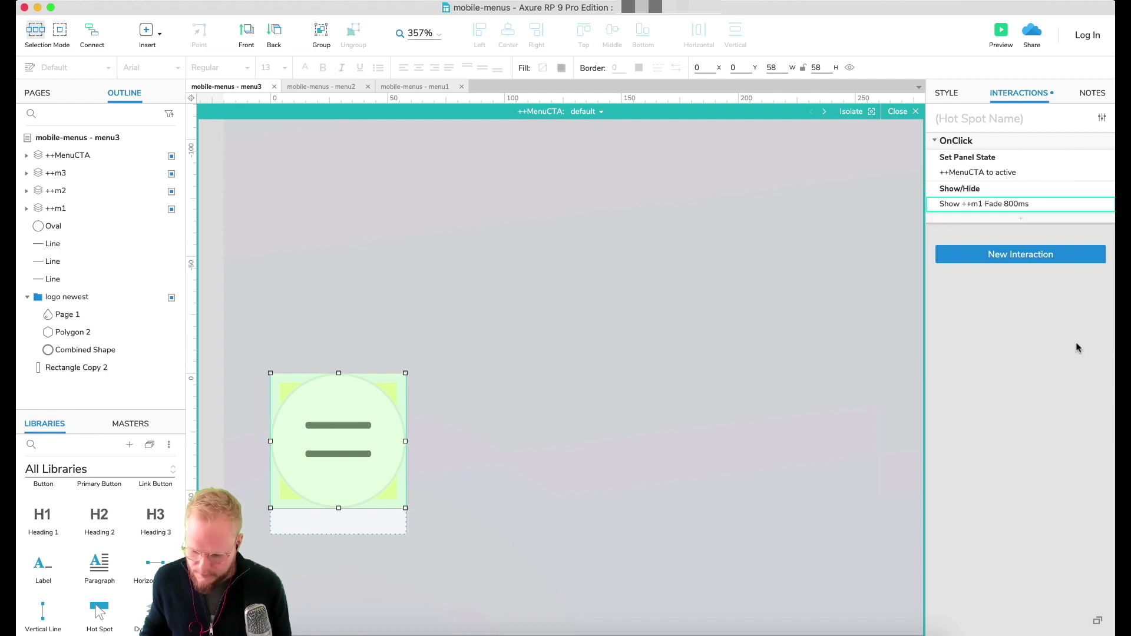
Add a Move of ++m1 to x 24, y 501 with an 800 ms bounce.
{"action": "left_click", "coordinate": [1017, 219]}
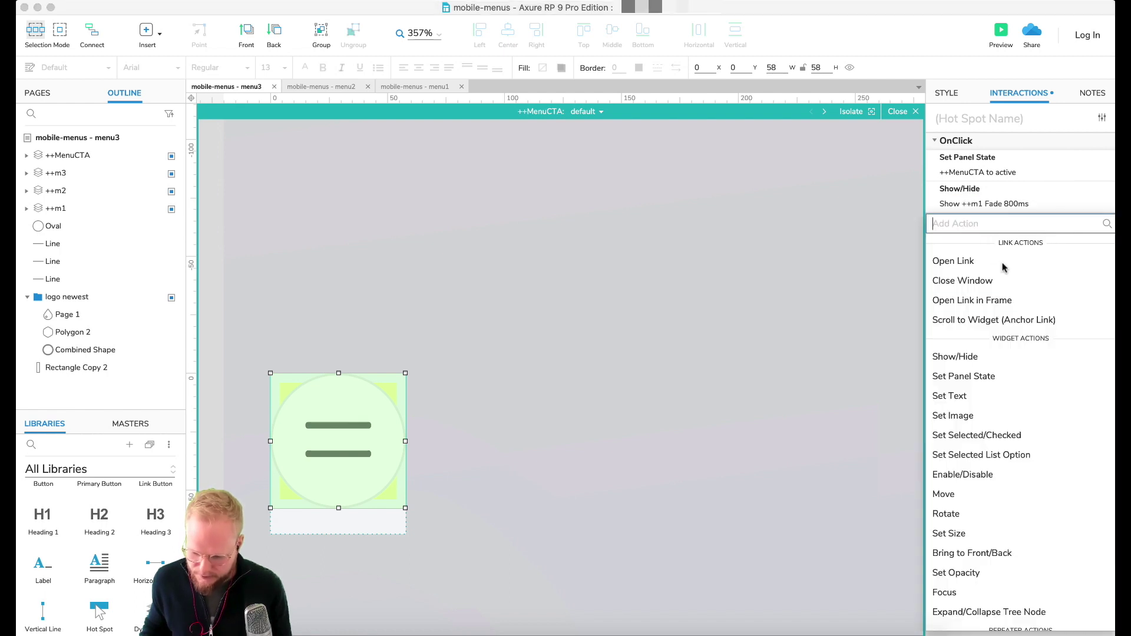
{"action": "left_click", "coordinate": [967, 500]}
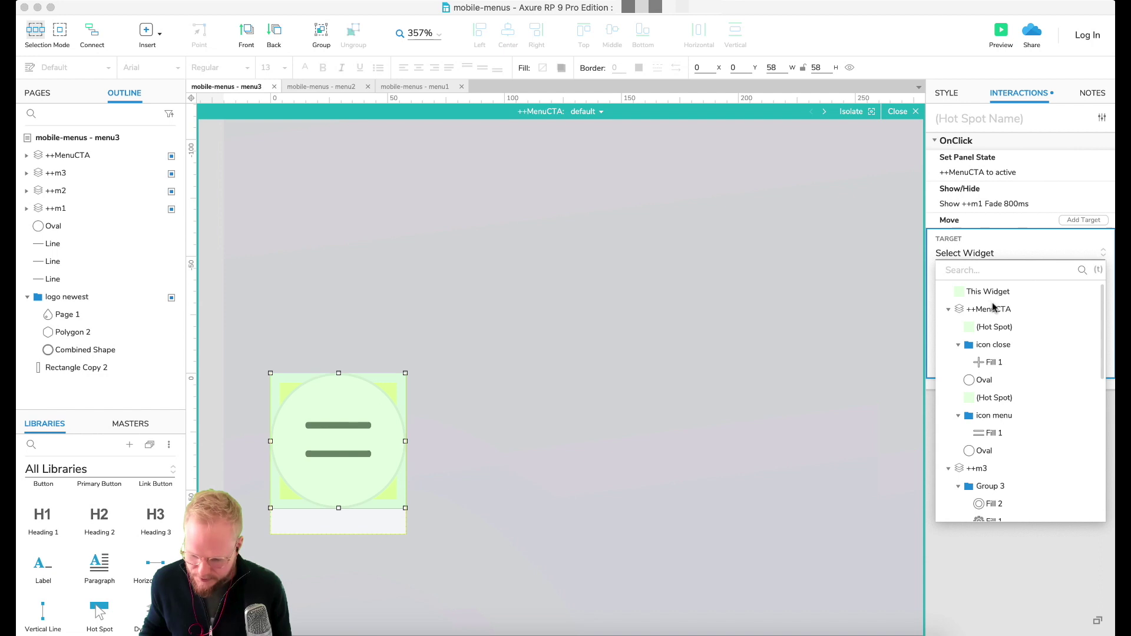
{"action": "scroll", "coordinate": [1010, 346], "scroll_direction": "down", "scroll_amount": 4}
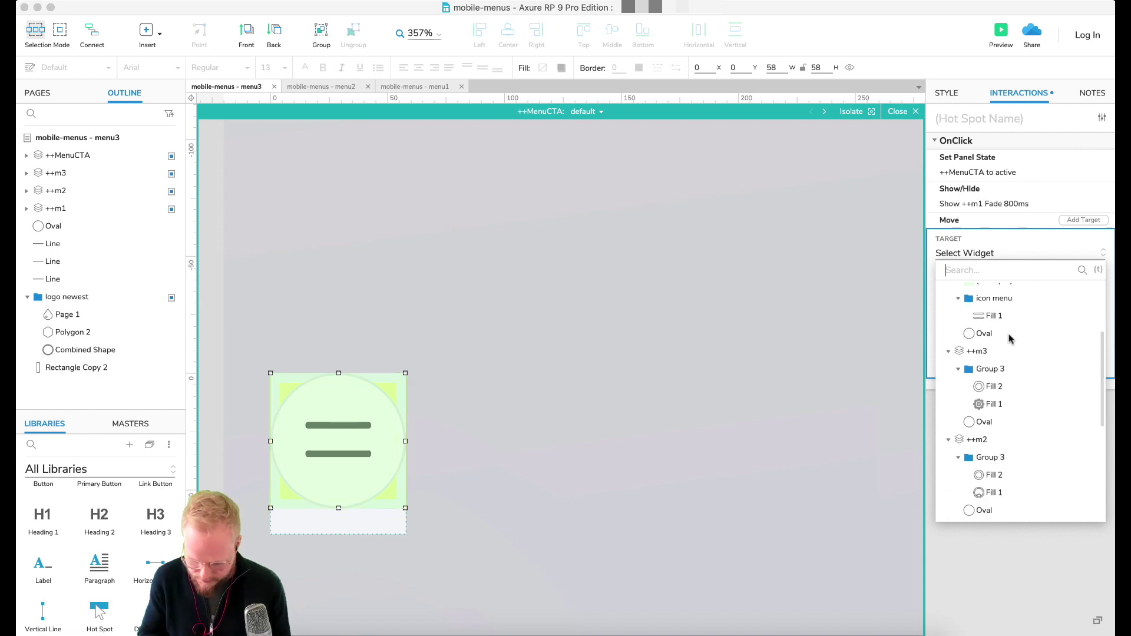
{"action": "type", "text": "m2"}
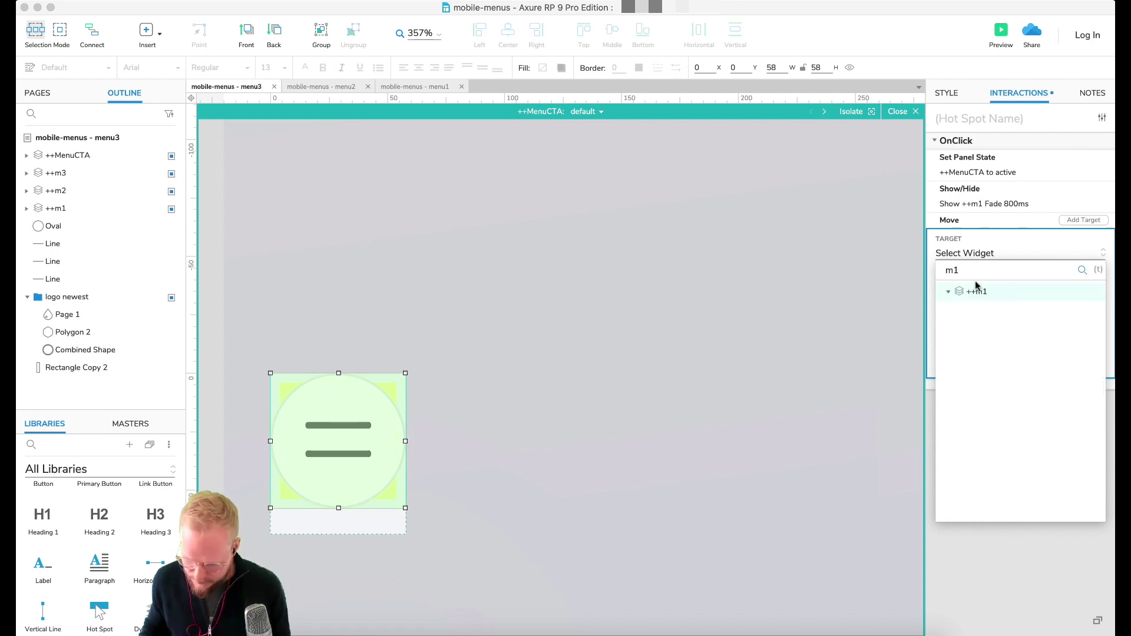
{"action": "left_click", "coordinate": [978, 291]}
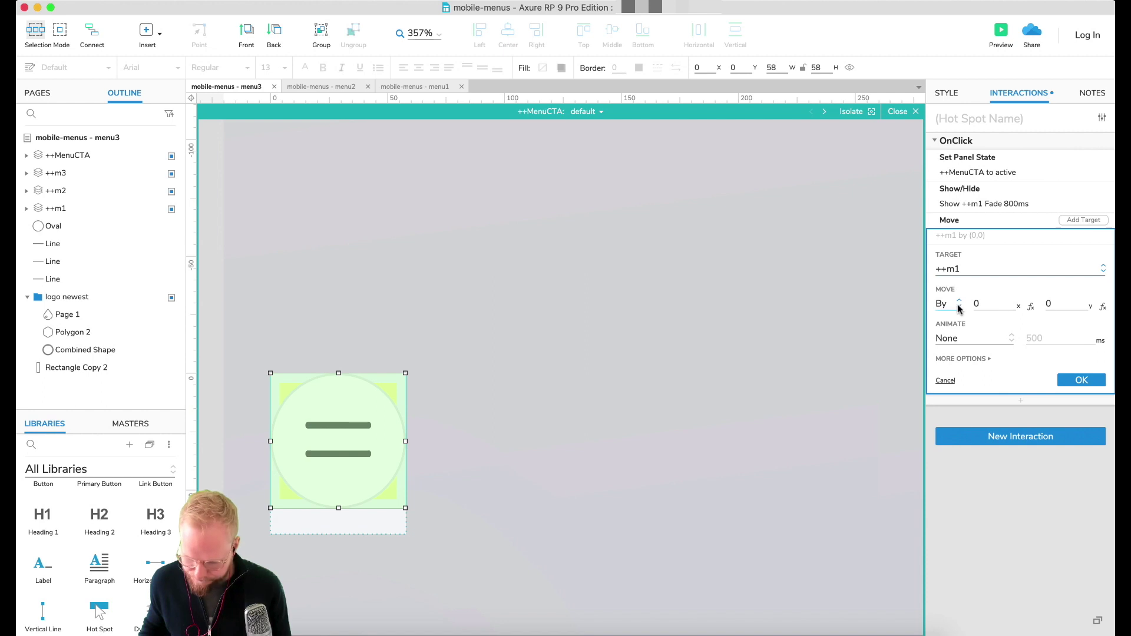
{"action": "left_click", "coordinate": [957, 307]}
{"action": "left_click", "coordinate": [953, 324]}
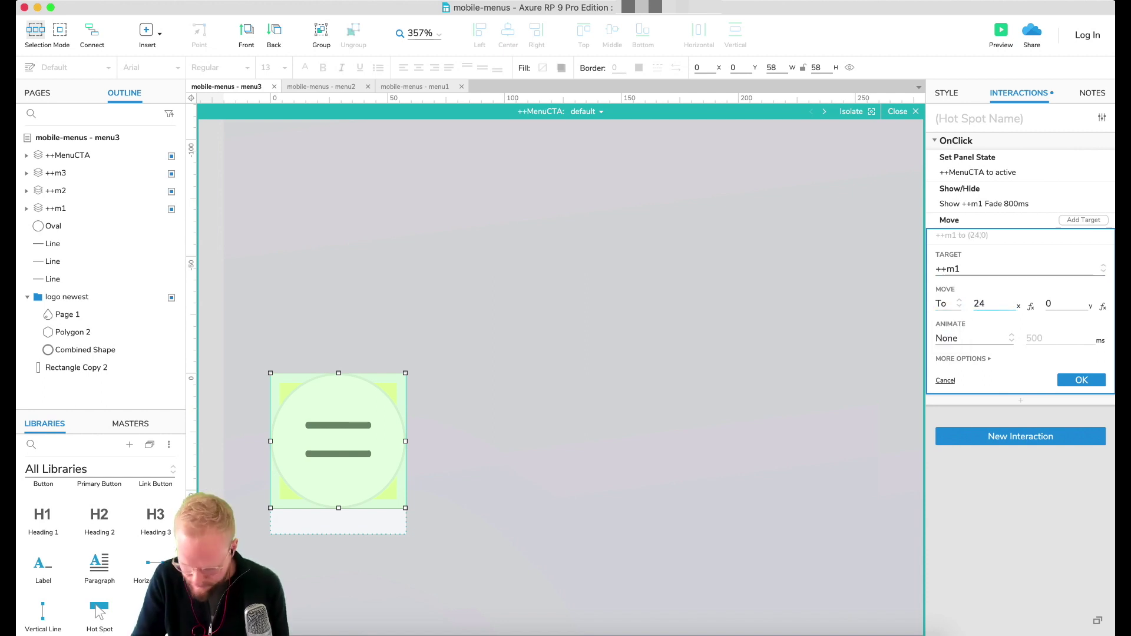
{"action": "key", "text": "Tab"}
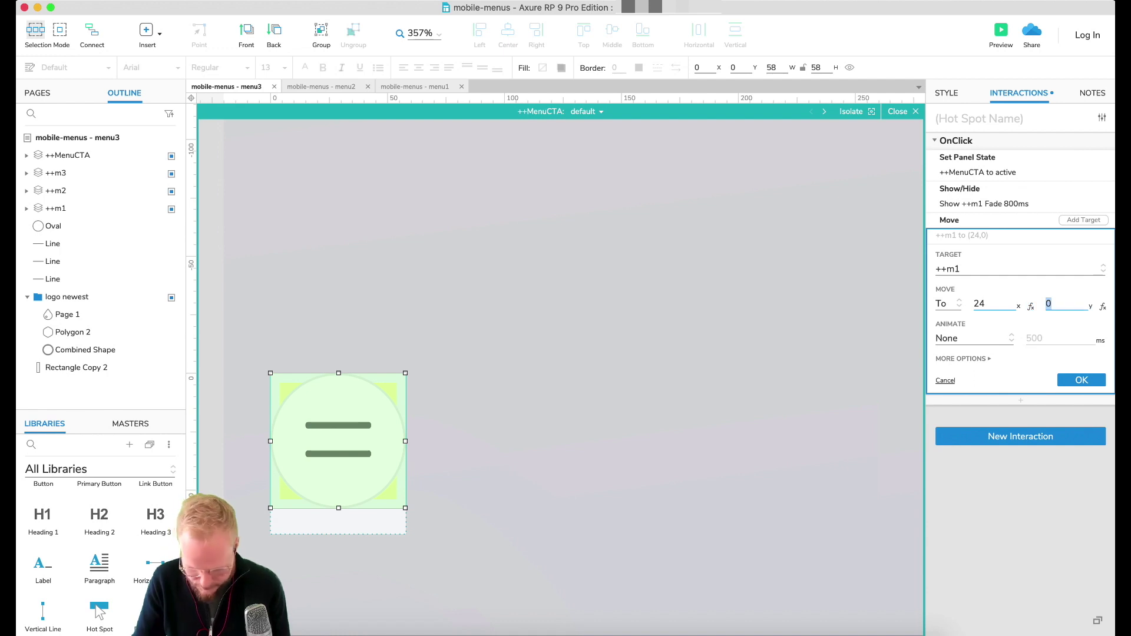
{"action": "type", "text": "501"}
{"action": "left_click", "coordinate": [968, 339]}
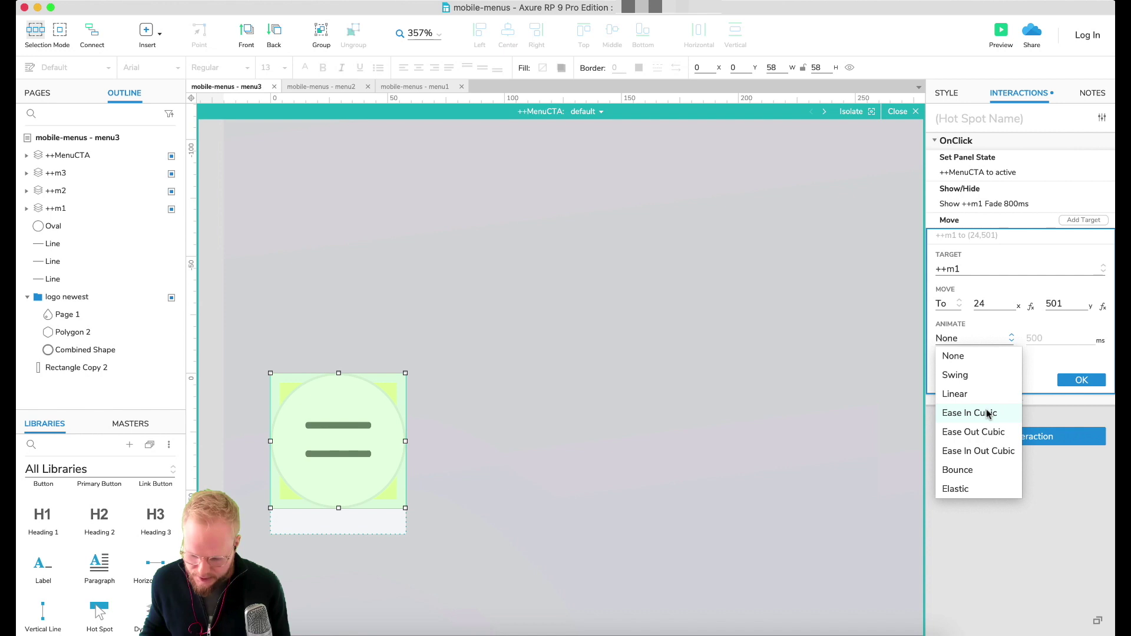
{"action": "left_click", "coordinate": [972, 469]}
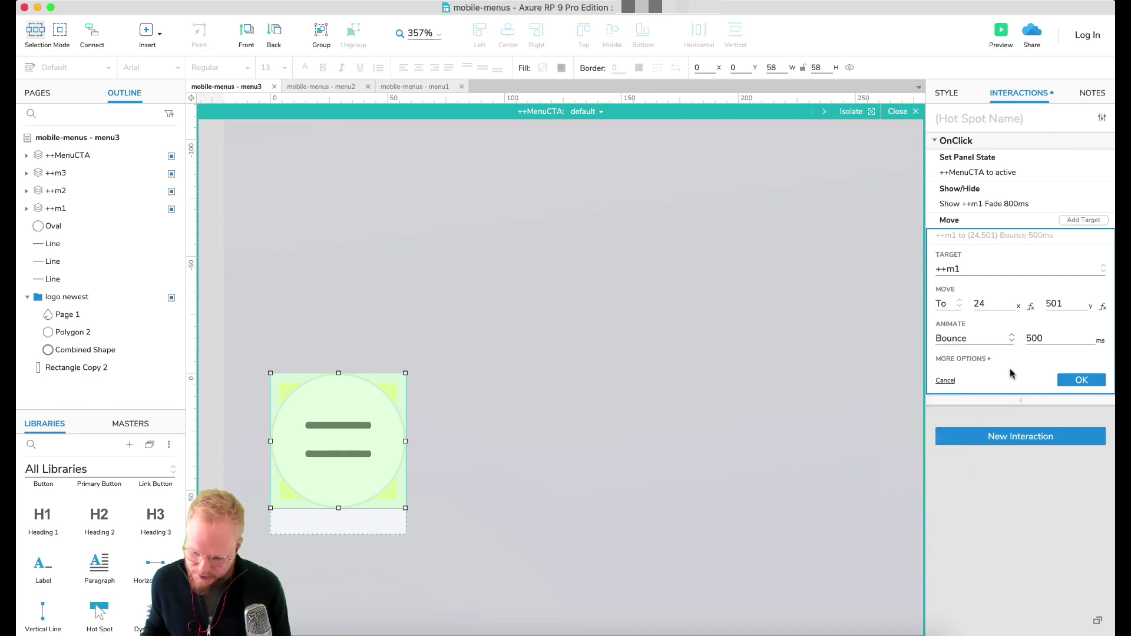
{"action": "double_click", "coordinate": [1036, 339]}
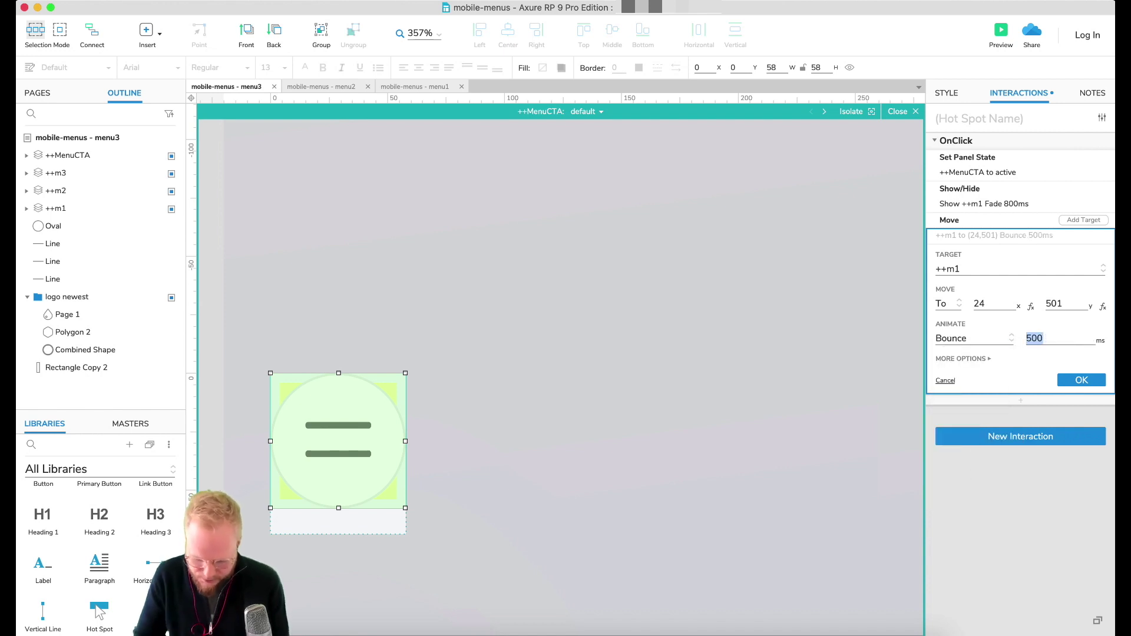
{"action": "type", "text": "800"}
{"action": "left_click", "coordinate": [1081, 377]}
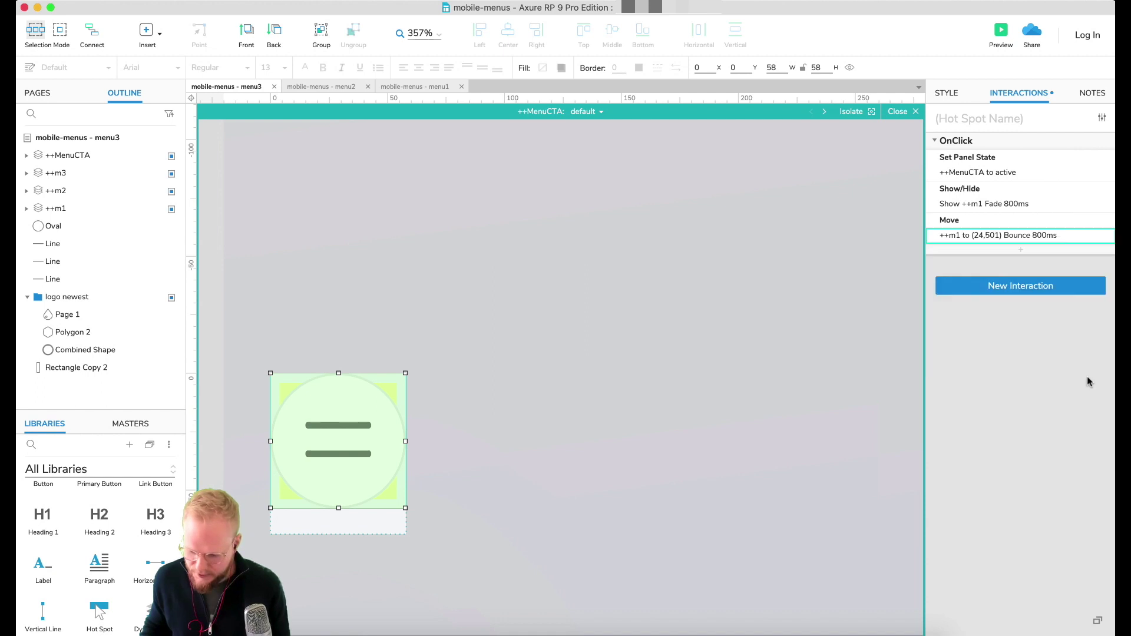
Change the Show ++m1 animation to None and preview menu3 in the browser.
{"action": "left_click", "coordinate": [994, 206]}
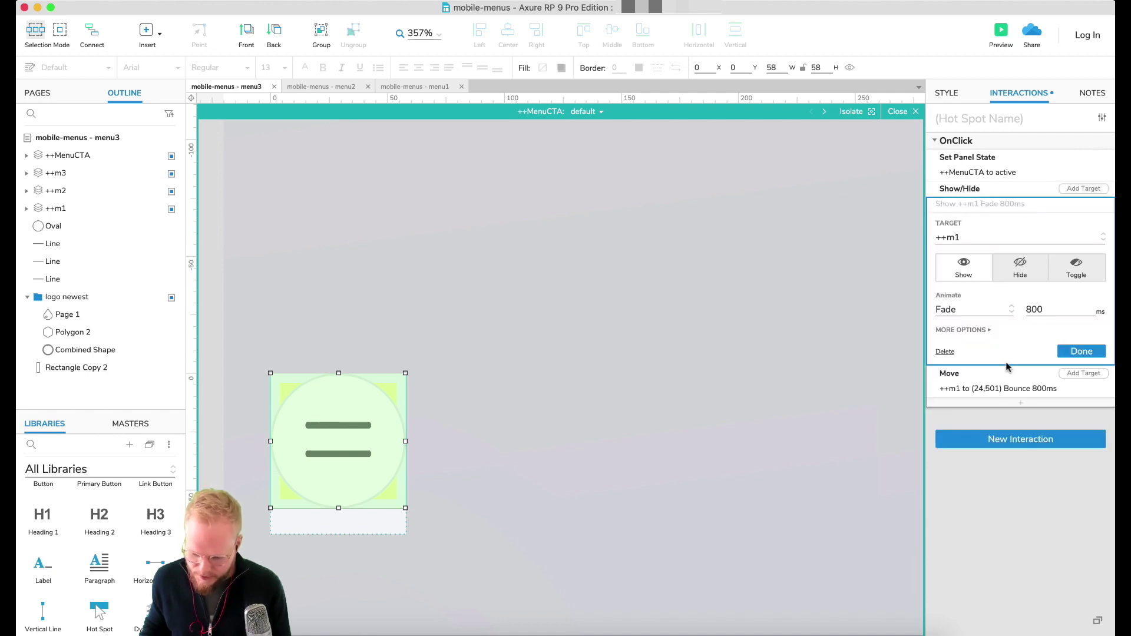
{"action": "left_click", "coordinate": [992, 311]}
{"action": "left_click", "coordinate": [975, 326]}
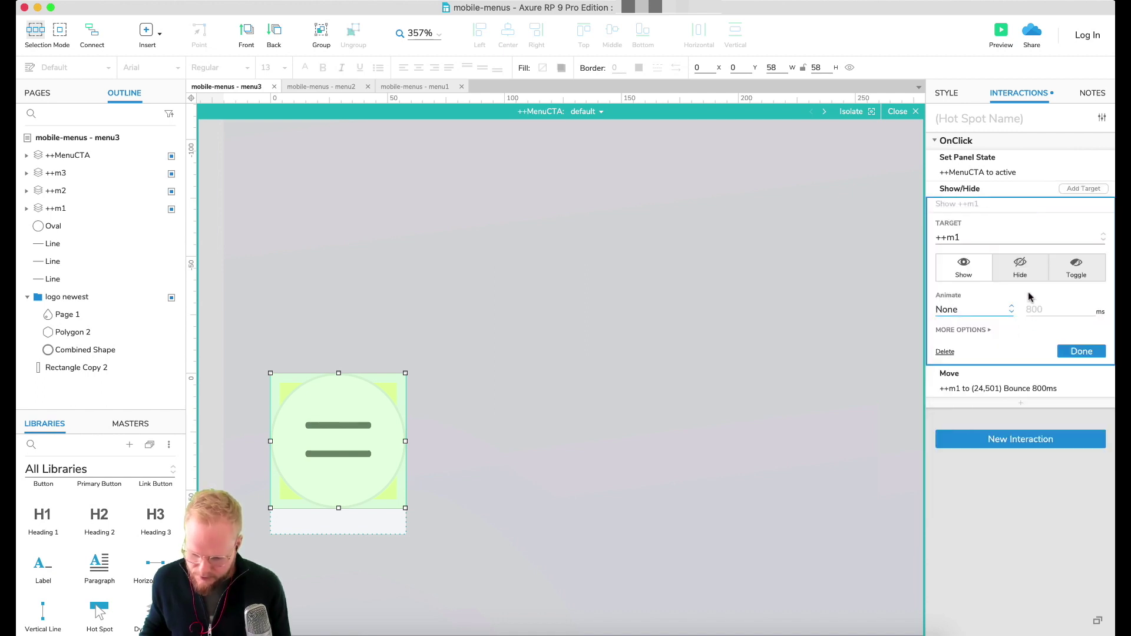
{"action": "left_click", "coordinate": [1082, 352]}
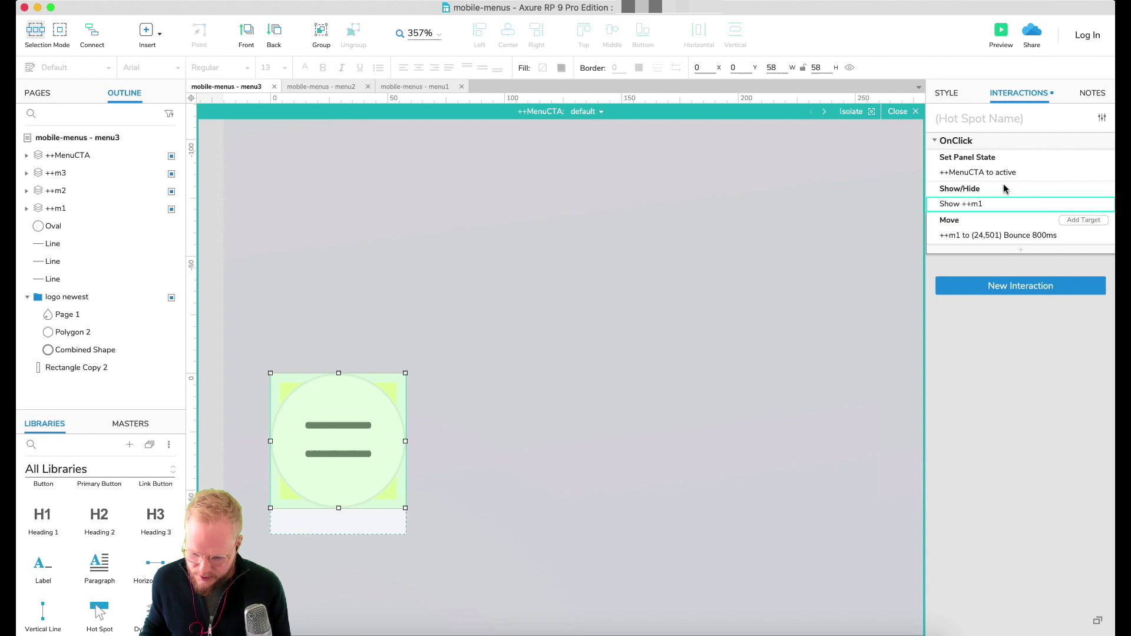
{"action": "left_click", "coordinate": [1003, 33]}
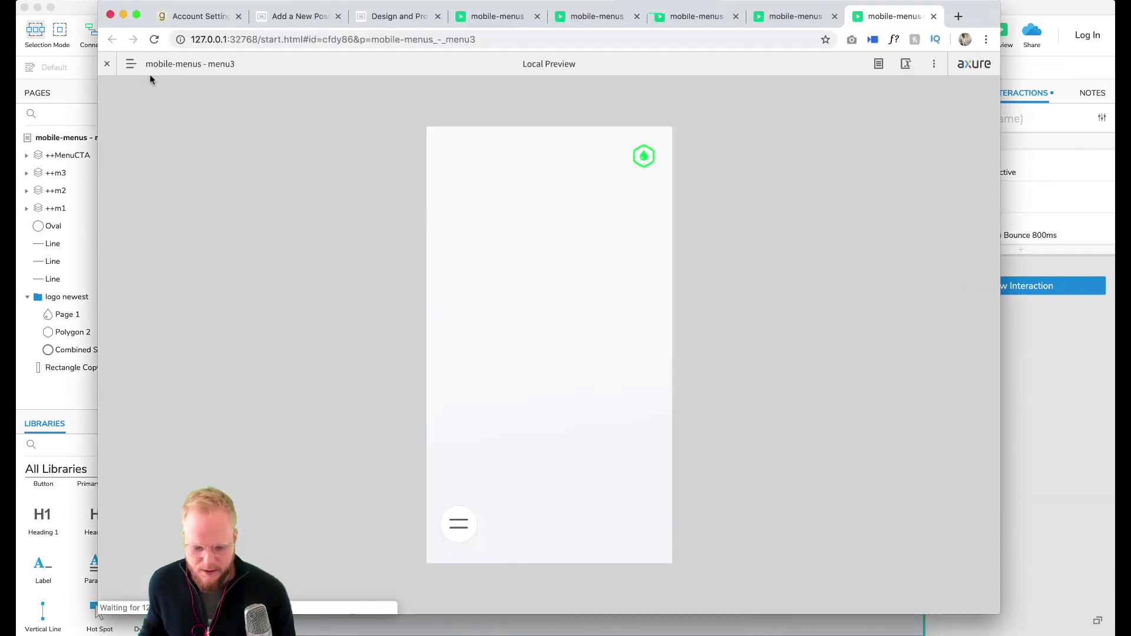
{"action": "left_click", "coordinate": [106, 64]}
{"action": "left_click", "coordinate": [459, 512]}
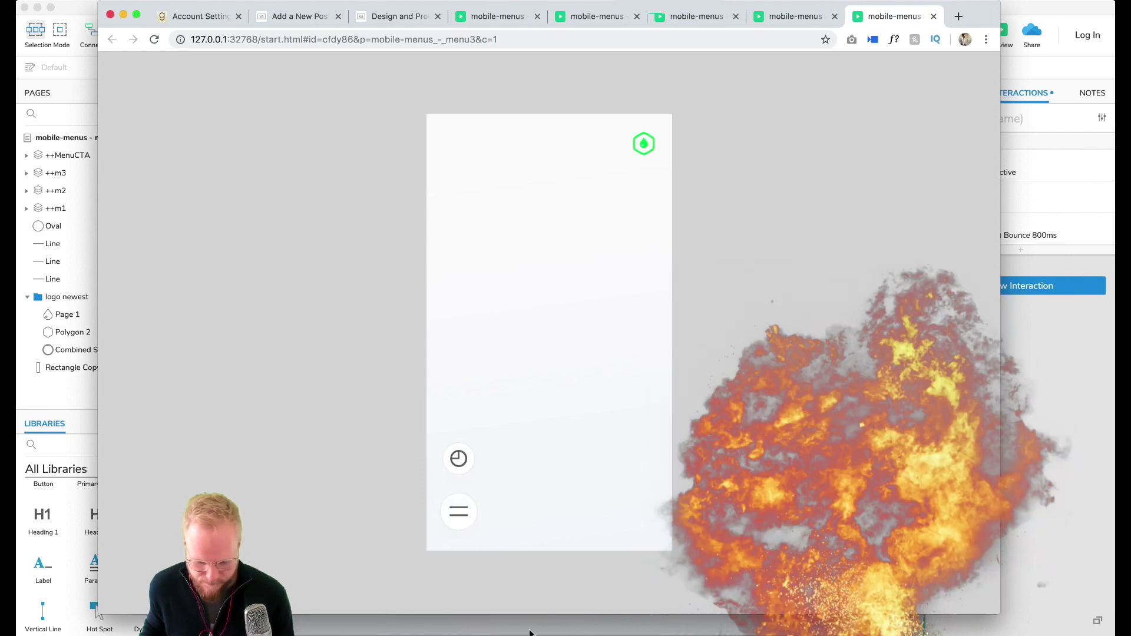
{"action": "left_click", "coordinate": [459, 513]}
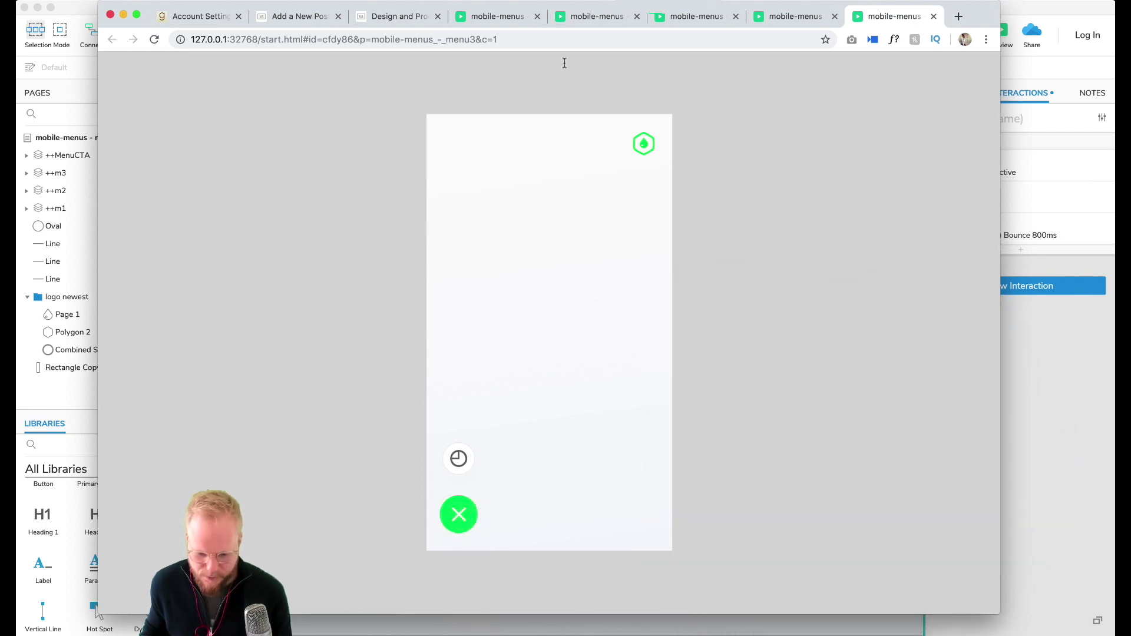
{"action": "left_click", "coordinate": [122, 15]}
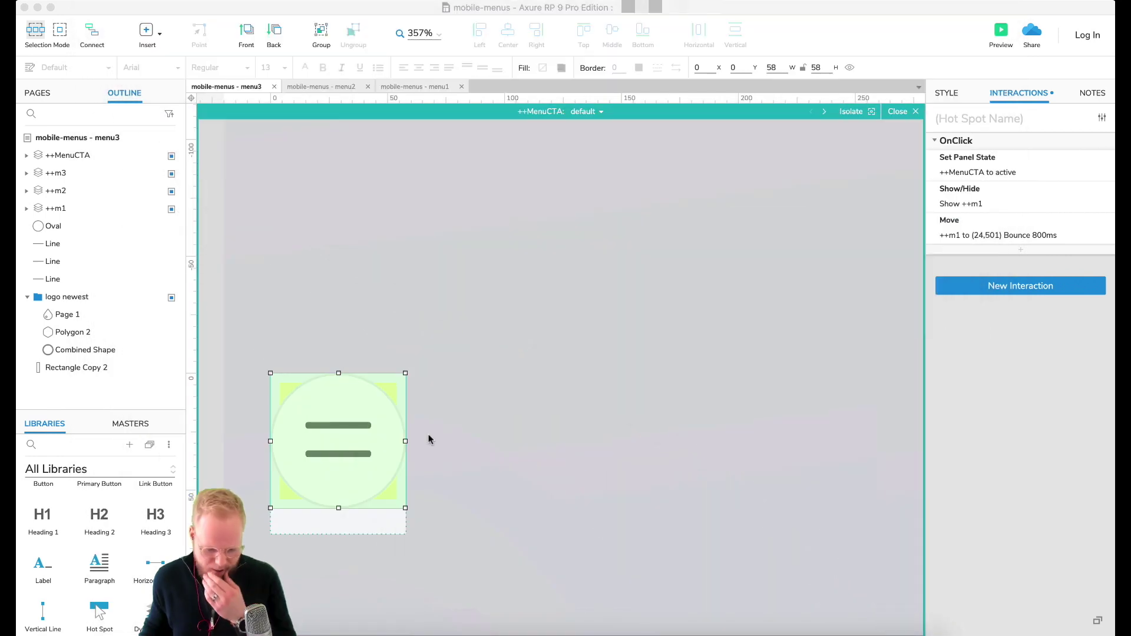
Duplicate the show and move actions and reorder them so each move follows its show.
{"action": "left_click", "coordinate": [1014, 230]}
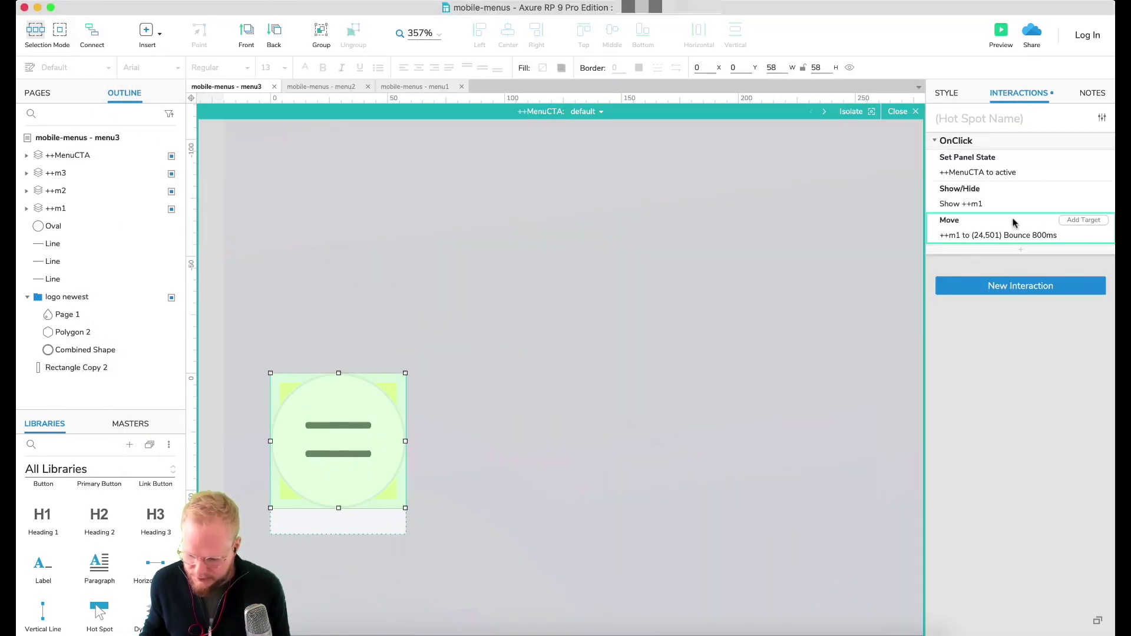
{"action": "left_click", "coordinate": [1005, 192], "text": "shift"}
{"action": "key", "text": "super+d"}
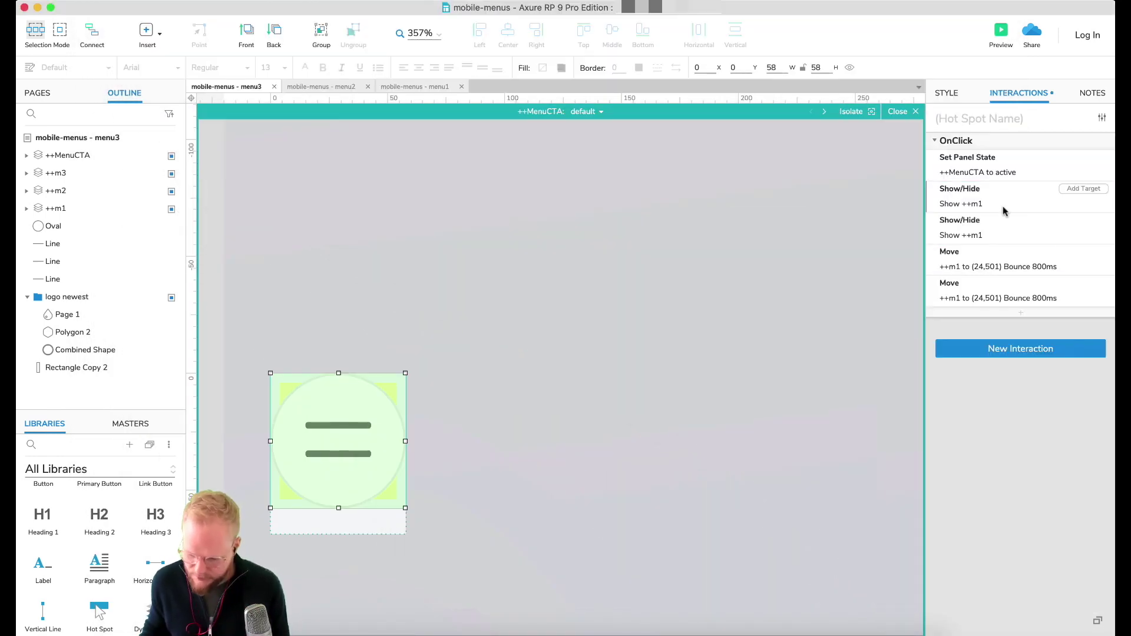
{"action": "key", "text": "super+v"}
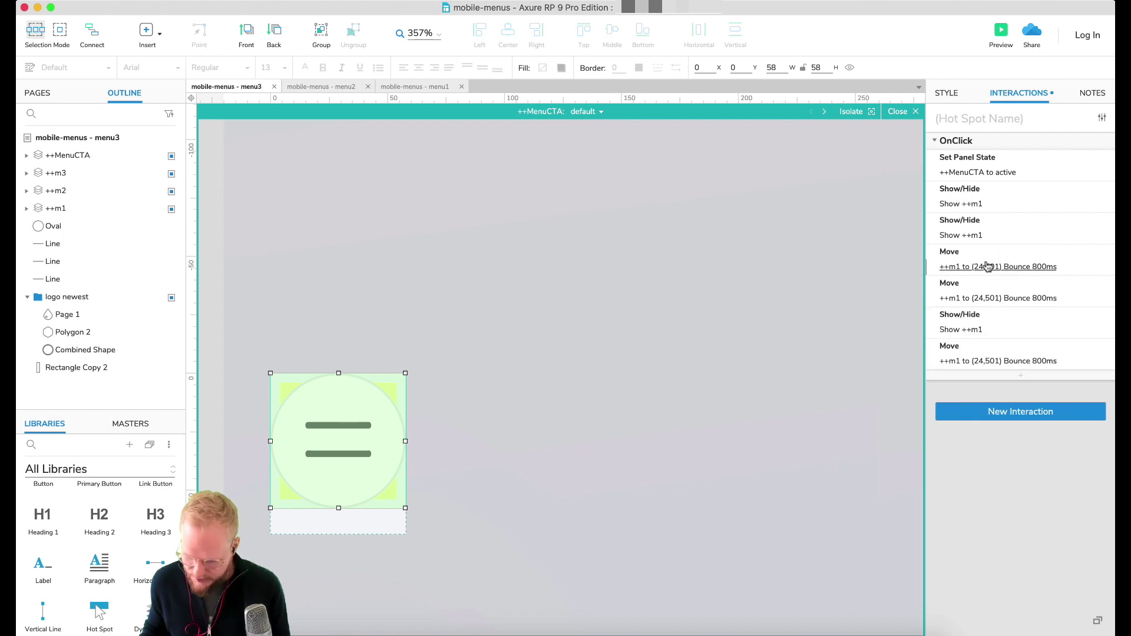
{"action": "left_click", "coordinate": [993, 221]}
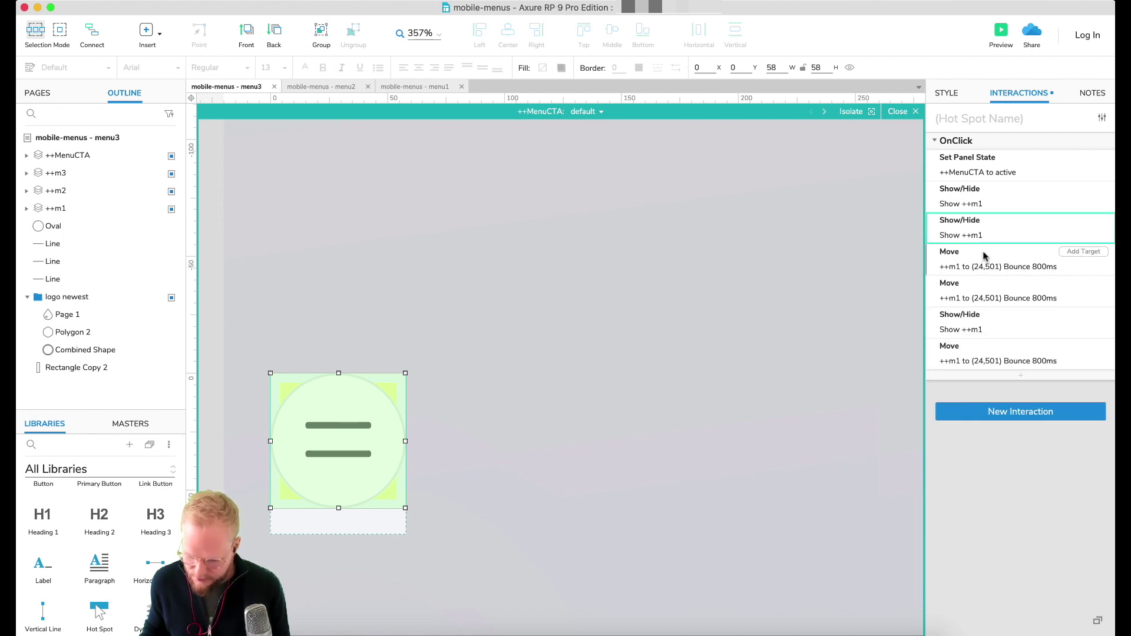
{"action": "left_click_drag", "start_coordinate": [990, 282], "coordinate": [993, 331]}
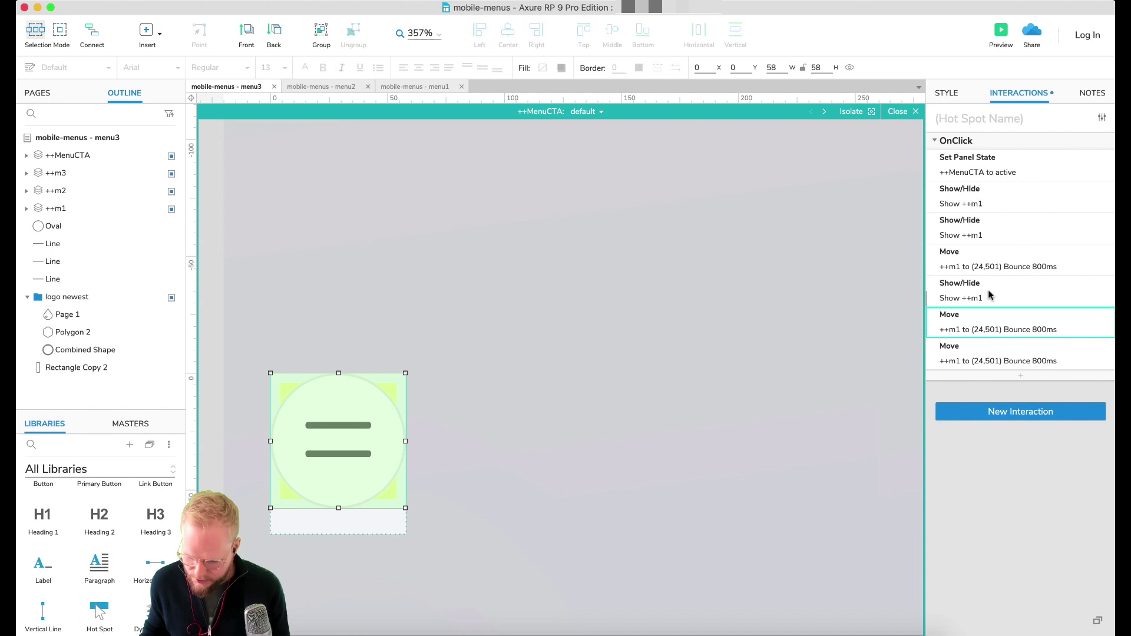
{"action": "left_click", "coordinate": [993, 221]}
{"action": "left_click_drag", "start_coordinate": [994, 220], "coordinate": [1002, 331]}
{"action": "left_click", "coordinate": [988, 219]}
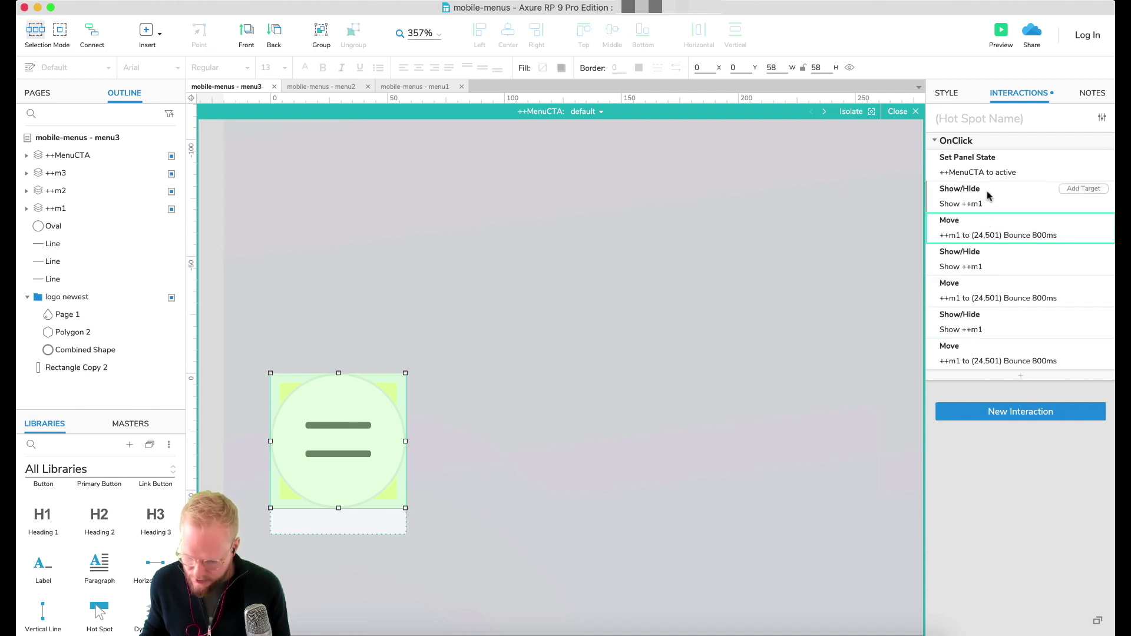
{"action": "left_click", "coordinate": [970, 266]}
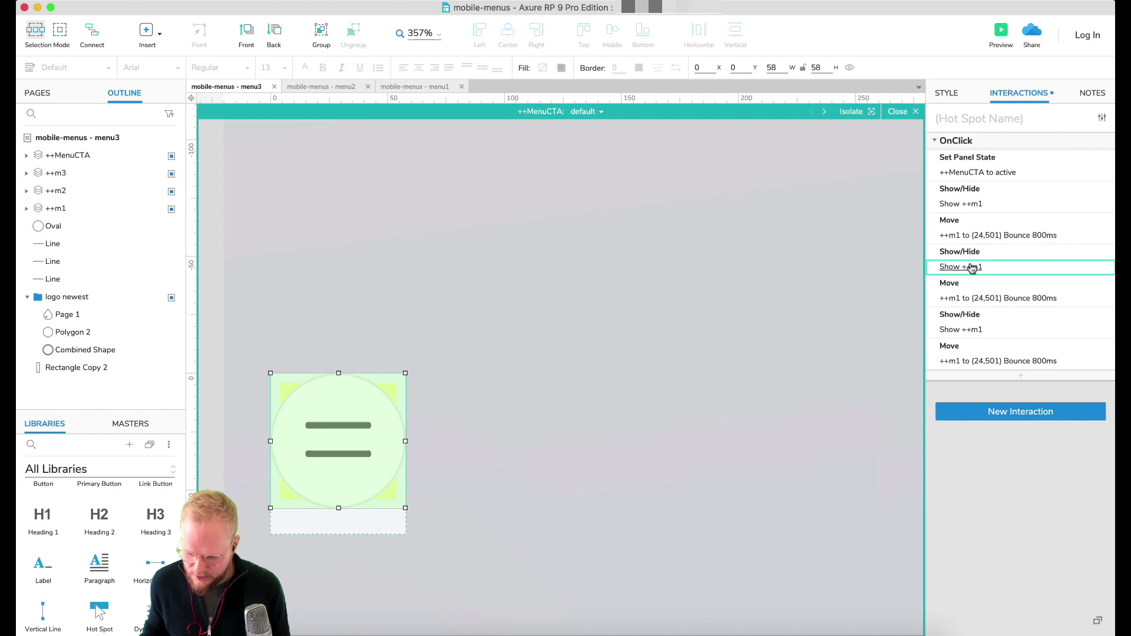
Retarget the second show action to ++m2.
{"action": "left_click", "coordinate": [970, 266]}
{"action": "left_click", "coordinate": [970, 301]}
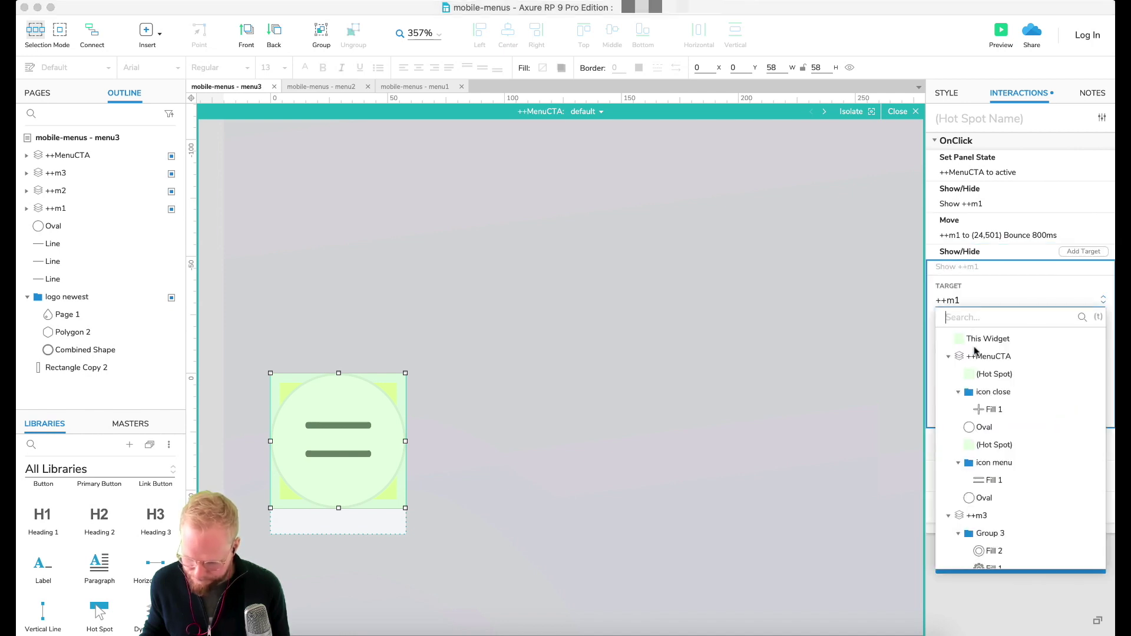
{"action": "type", "text": "m2"}
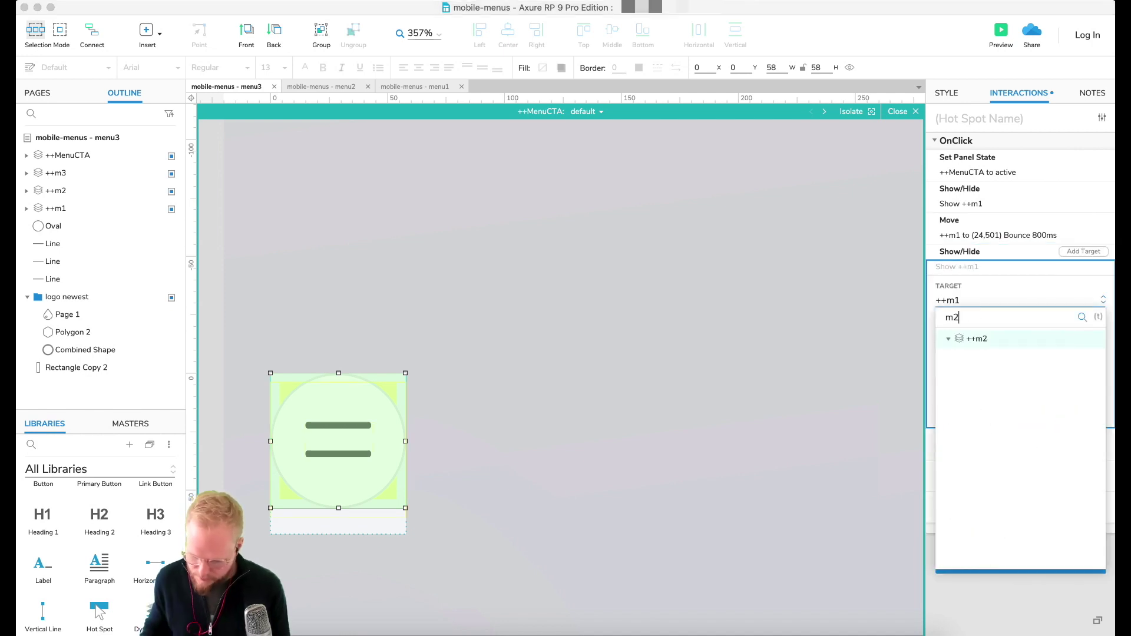
{"action": "left_click", "coordinate": [978, 339]}
{"action": "left_click", "coordinate": [1082, 417]}
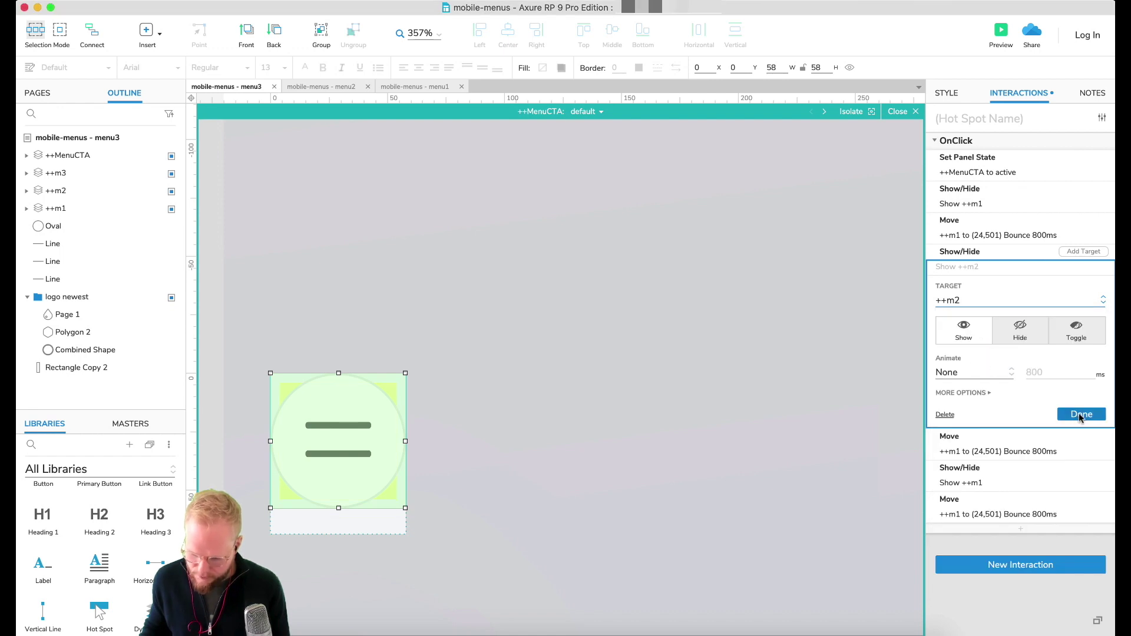
Set the second move to bounce ++m2 to x 50, y 521 over 800 ms.
{"action": "left_click", "coordinate": [985, 298]}
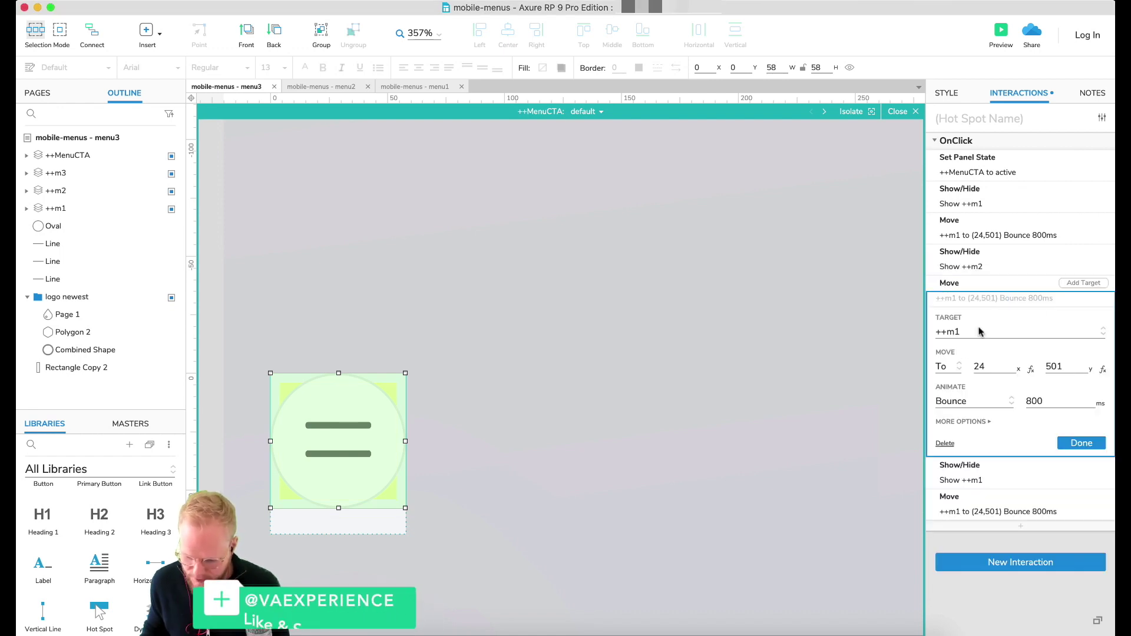
{"action": "left_click", "coordinate": [955, 334]}
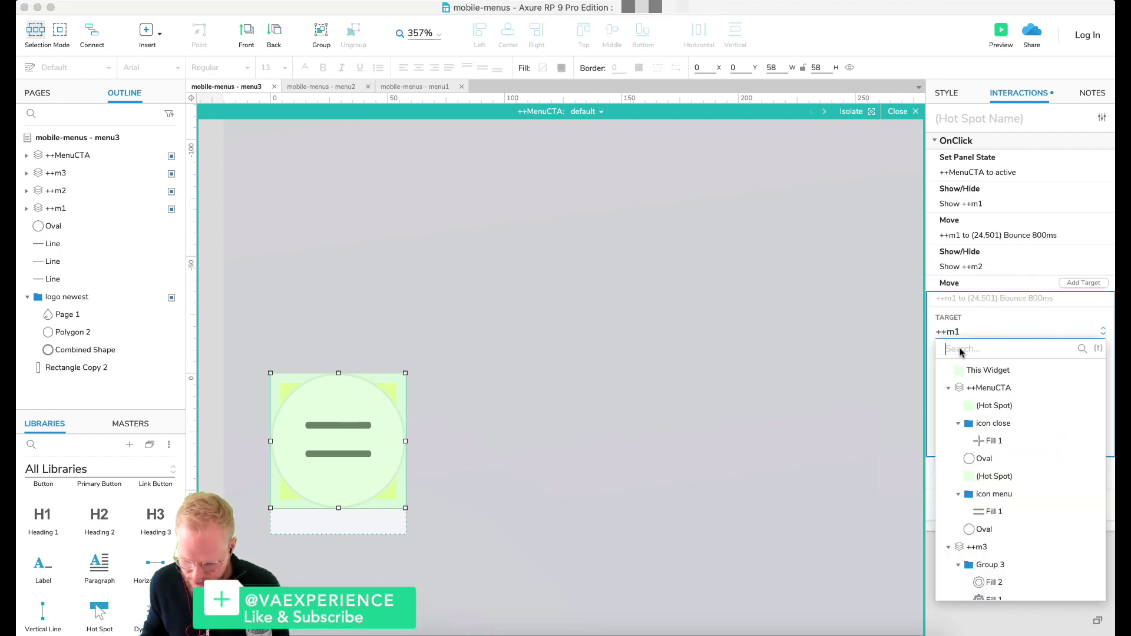
{"action": "type", "text": "m2"}
{"action": "left_click", "coordinate": [978, 370]}
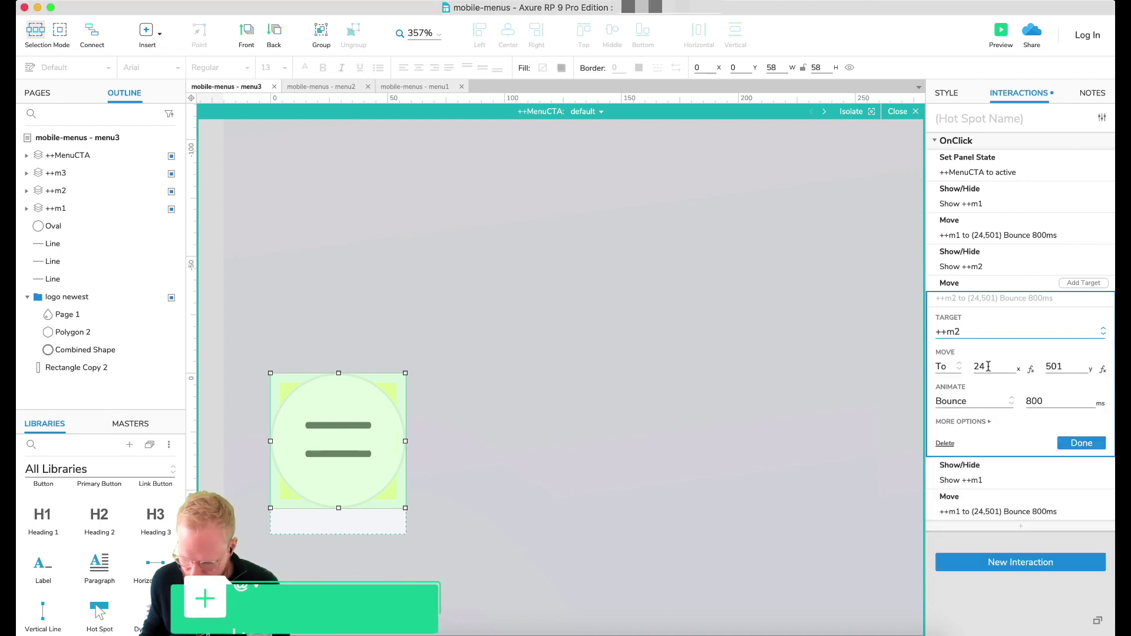
{"action": "double_click", "coordinate": [987, 366]}
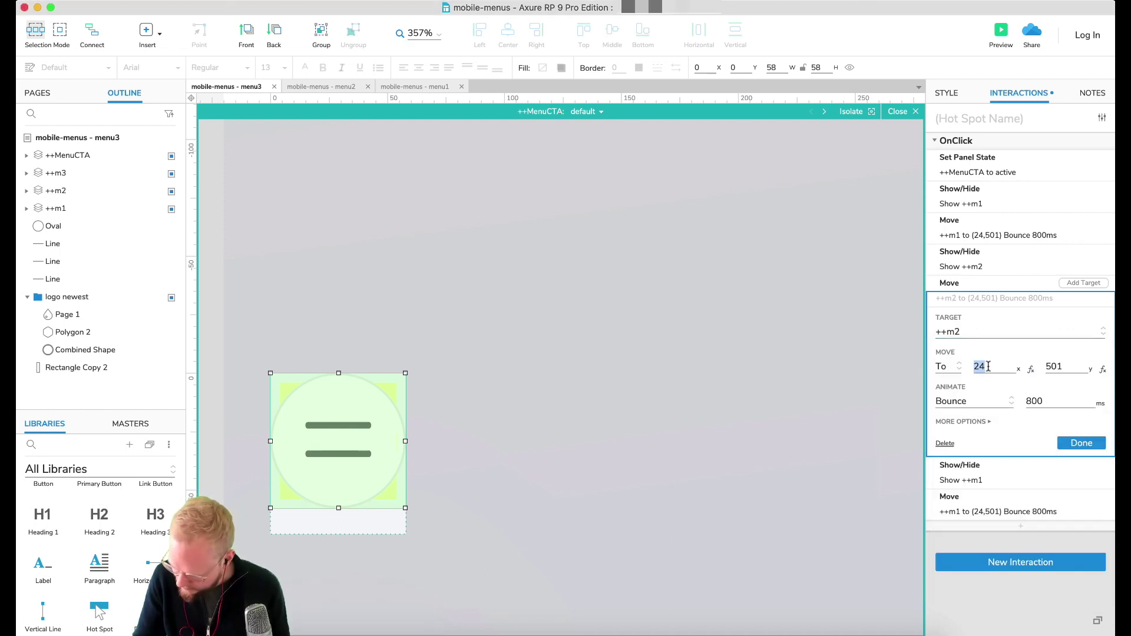
{"action": "type", "text": "50"}
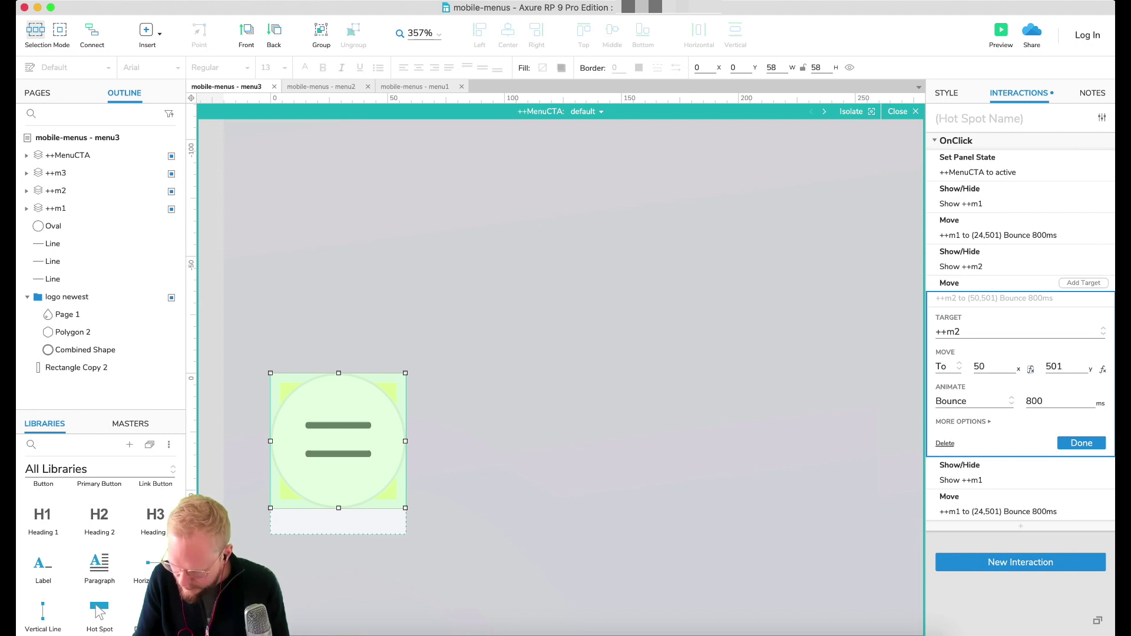
{"action": "key", "text": "Tab"}
{"action": "type", "text": "521"}
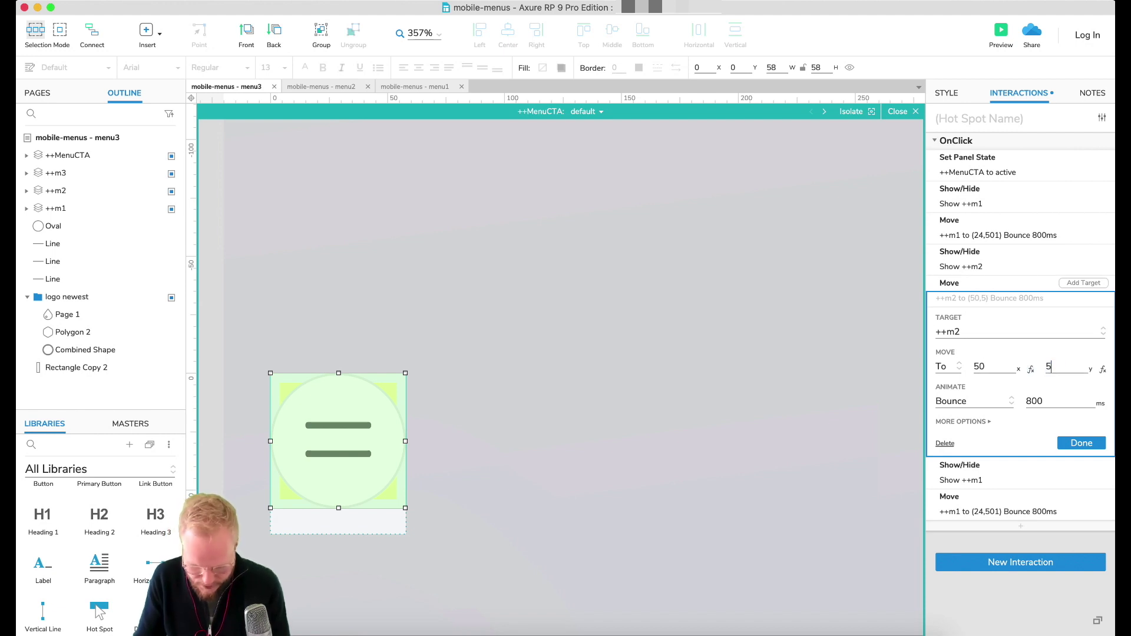
{"action": "left_click", "coordinate": [1080, 442]}
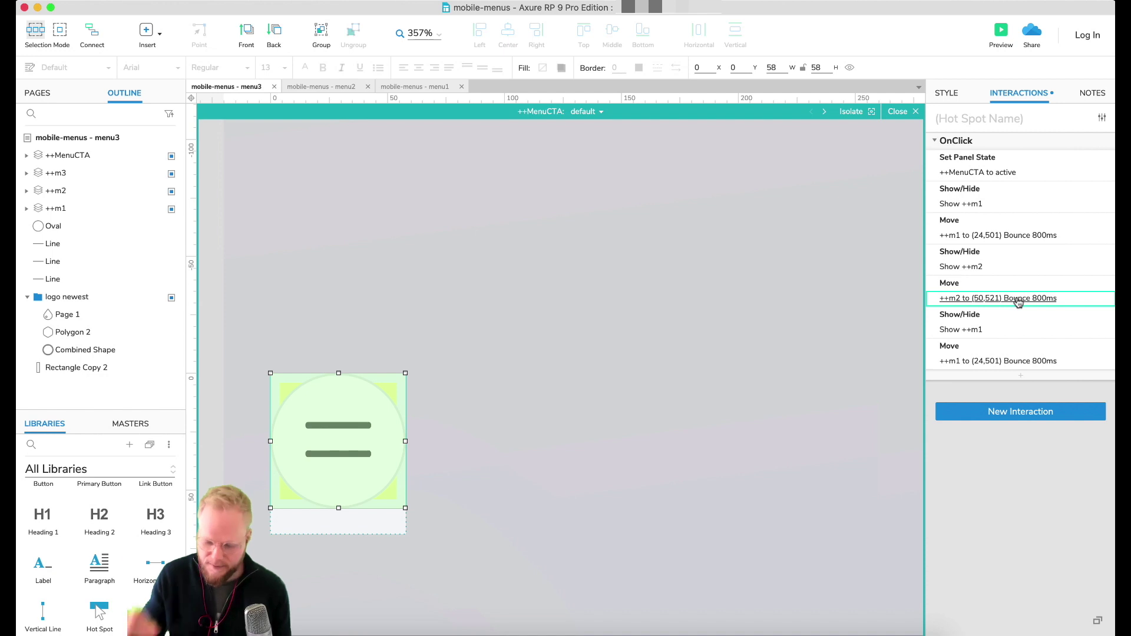
{"action": "left_click", "coordinate": [966, 330]}
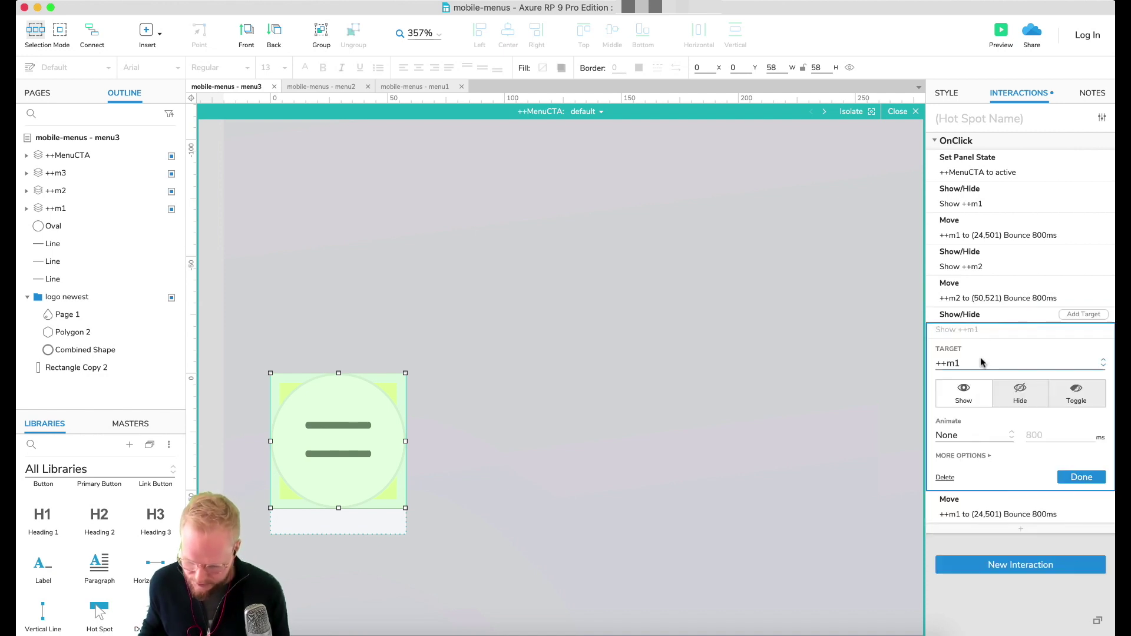
Change the last Show/Hide action's target to ++m3.
{"action": "left_click", "coordinate": [978, 364]}
{"action": "left_click", "coordinate": [977, 577]}
{"action": "left_click", "coordinate": [1080, 476]}
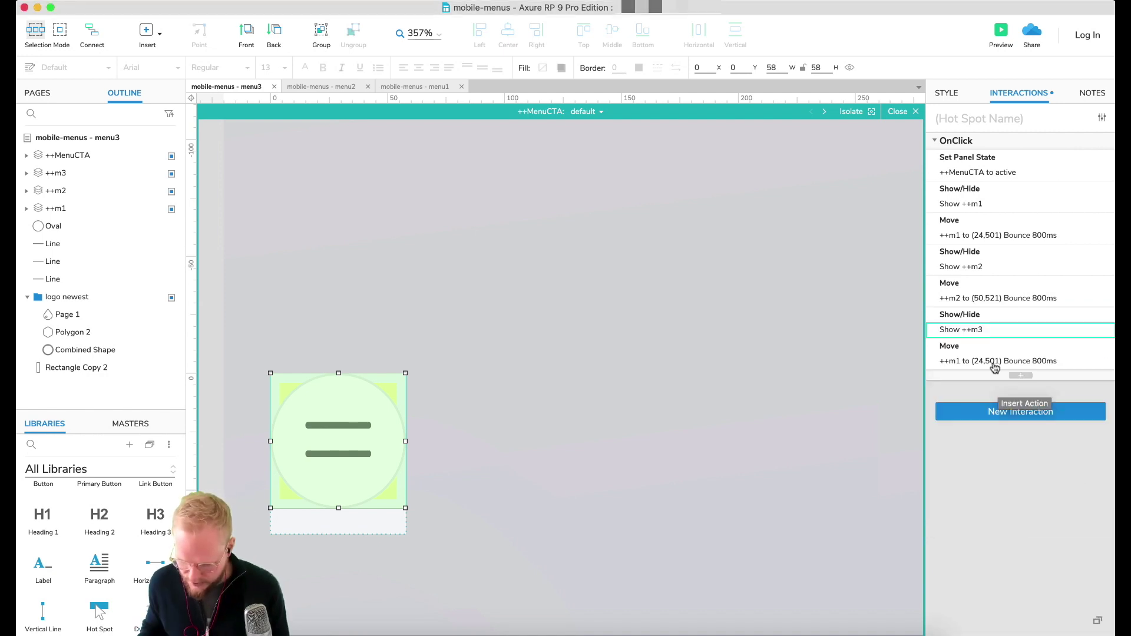
Retarget the last Move action to ++m3 at x 110, y 587 with an 800 ms Bounce.
{"action": "left_click", "coordinate": [994, 362]}
{"action": "left_click", "coordinate": [985, 400]}
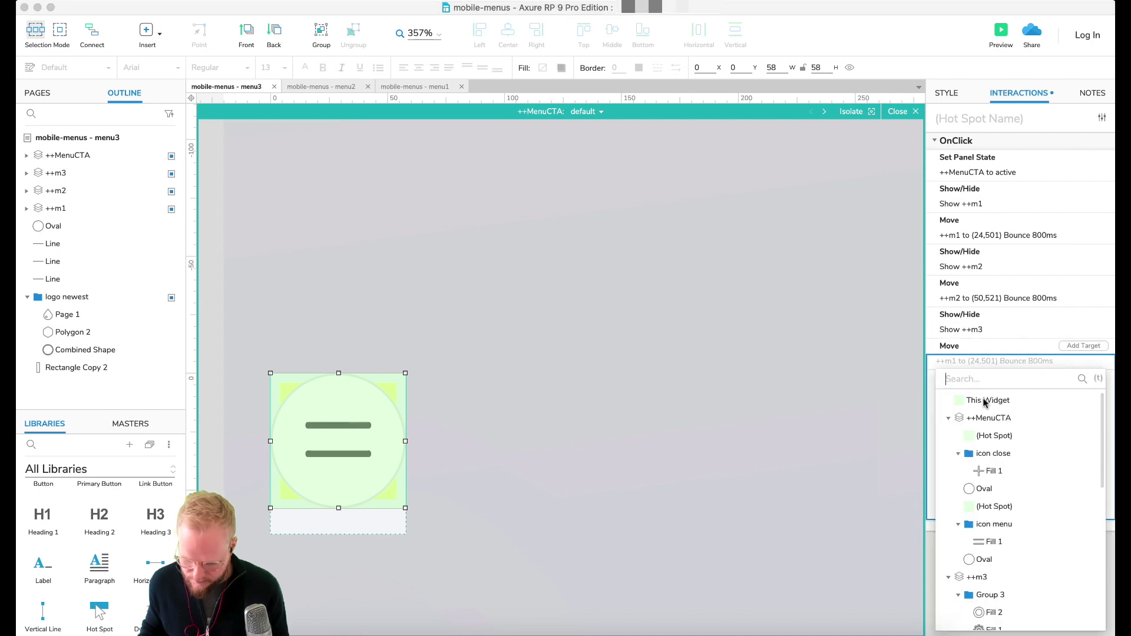
{"action": "type", "text": "m3"}
{"action": "left_click", "coordinate": [978, 401]}
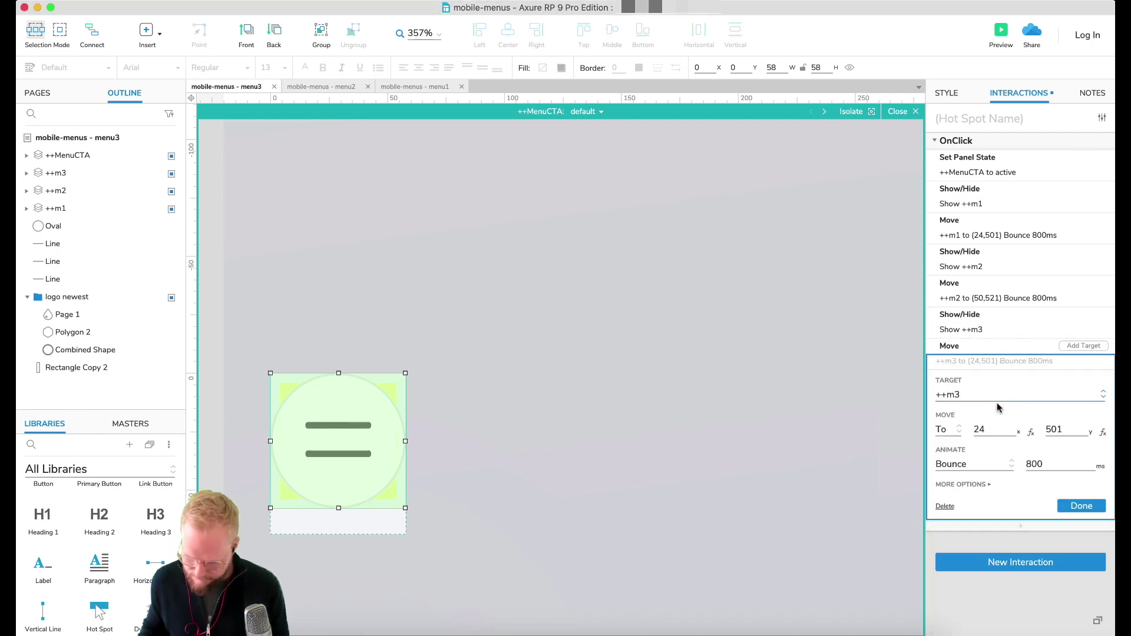
{"action": "type", "text": "110"}
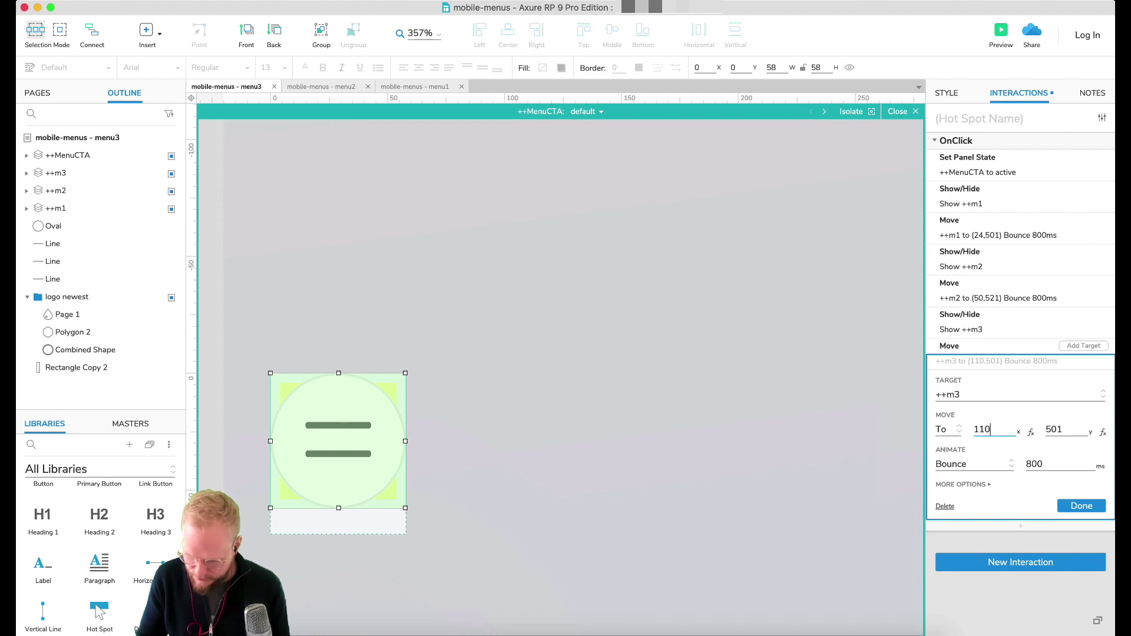
{"action": "key", "text": "Tab"}
{"action": "type", "text": "587"}
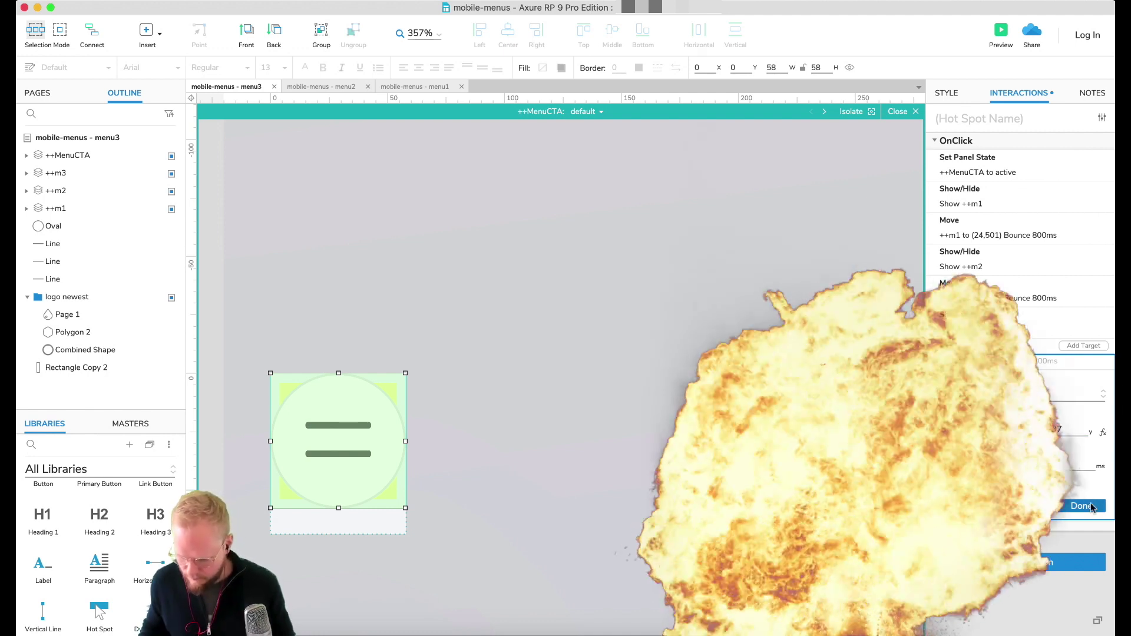
{"action": "left_click", "coordinate": [1082, 505]}
Preview menu3 in Chrome with the player header hidden, tap the hamburger, then minimize Chrome.
{"action": "left_click", "coordinate": [495, 365]}
{"action": "left_click", "coordinate": [1001, 33]}
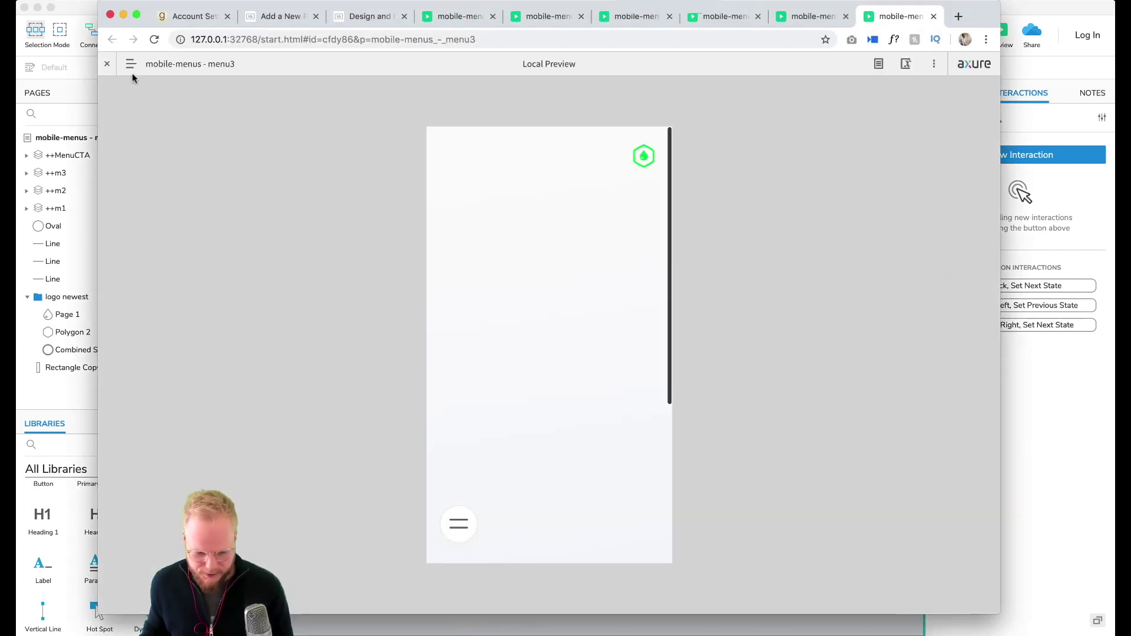
{"action": "left_click", "coordinate": [107, 64]}
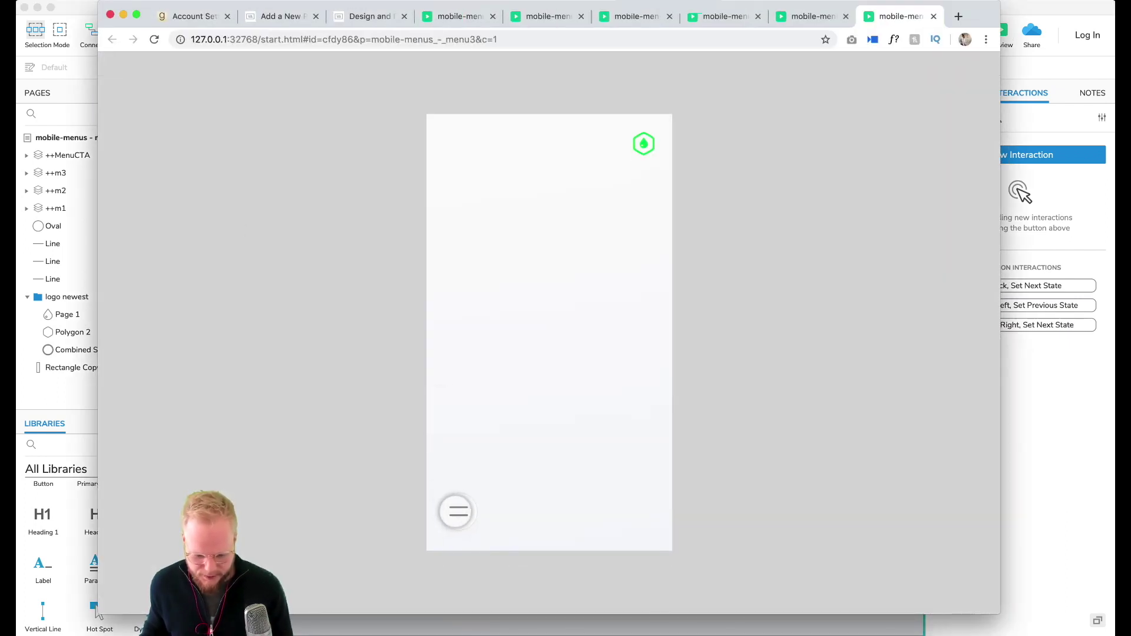
{"action": "left_click", "coordinate": [457, 510]}
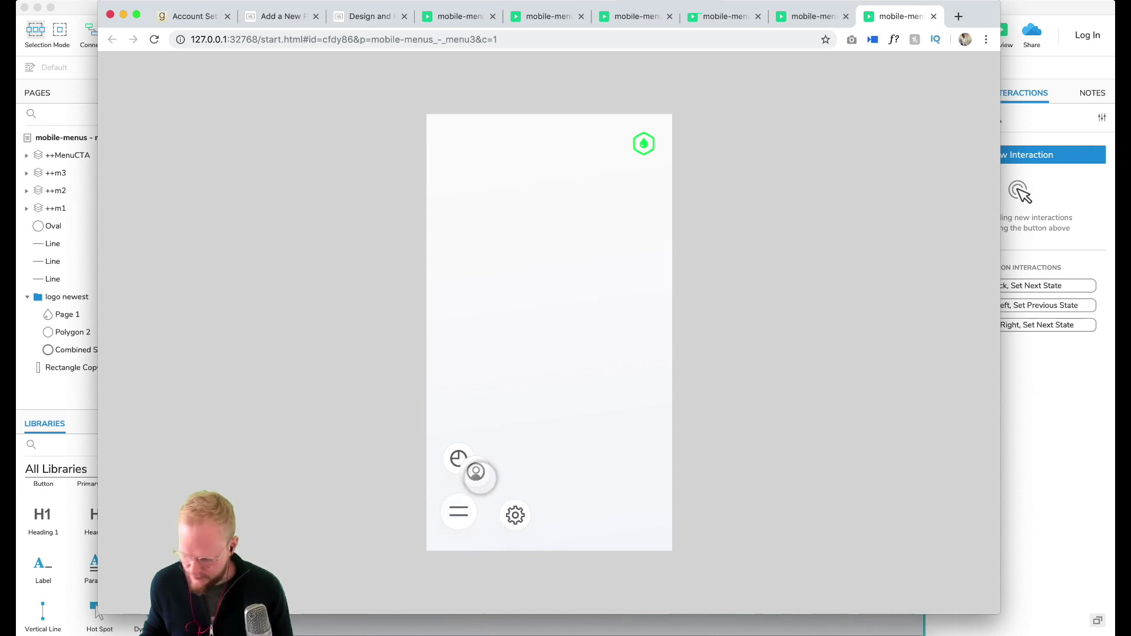
{"action": "left_click", "coordinate": [123, 14]}
On the hamburger hot spot, replace the Move ++m2 action's x value 50 with 90.
{"action": "left_click", "coordinate": [371, 424]}
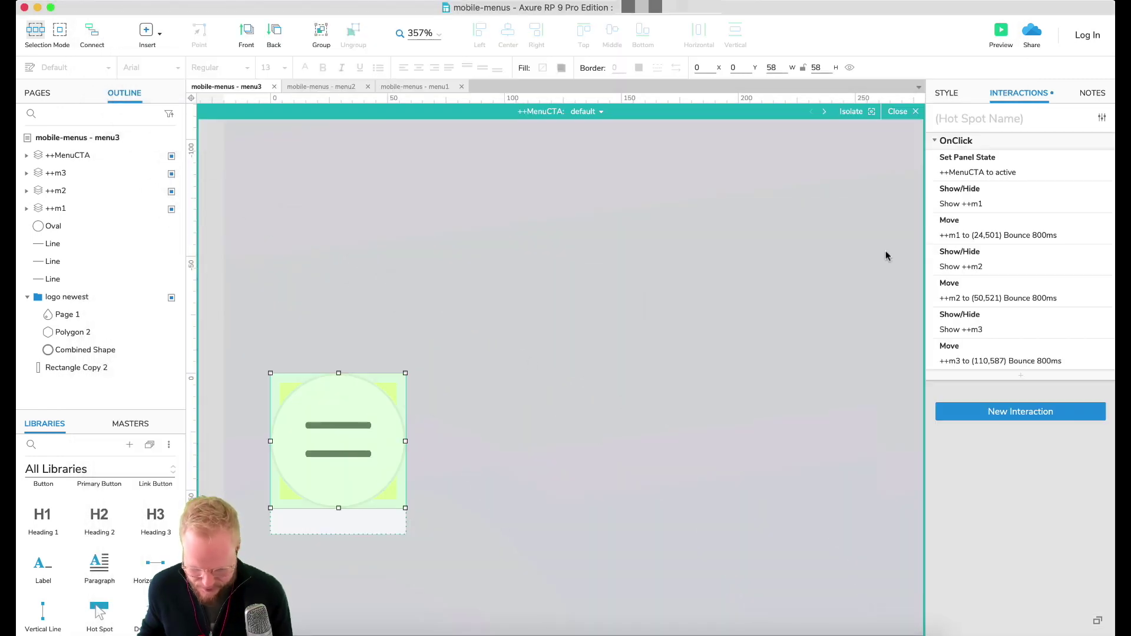
{"action": "left_click", "coordinate": [981, 298]}
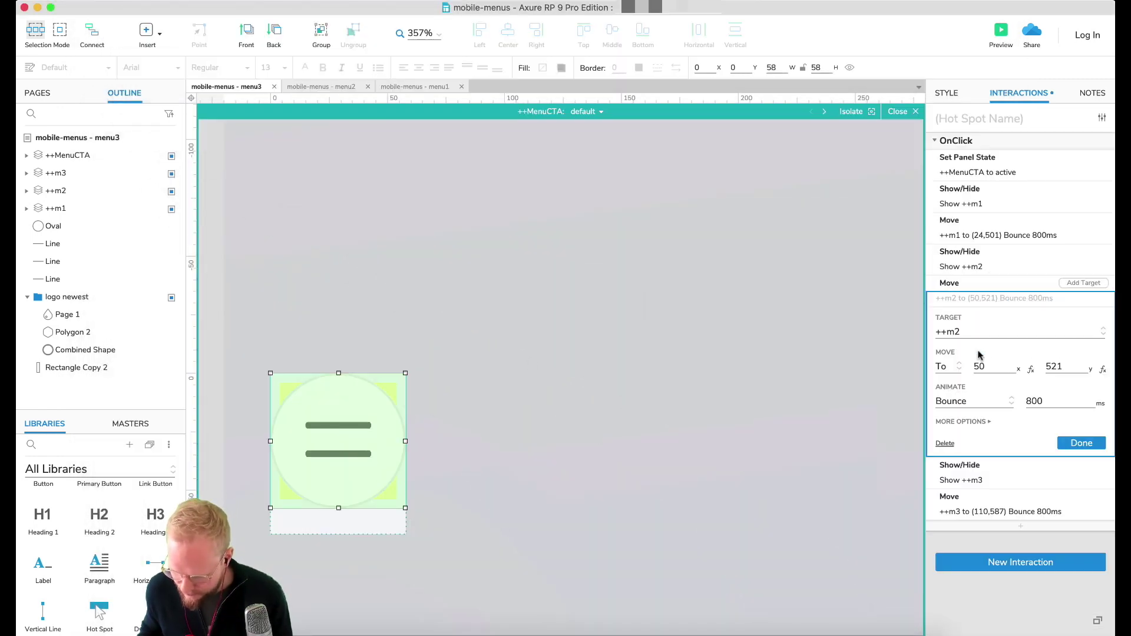
{"action": "left_click_drag", "start_coordinate": [990, 367], "coordinate": [960, 368]}
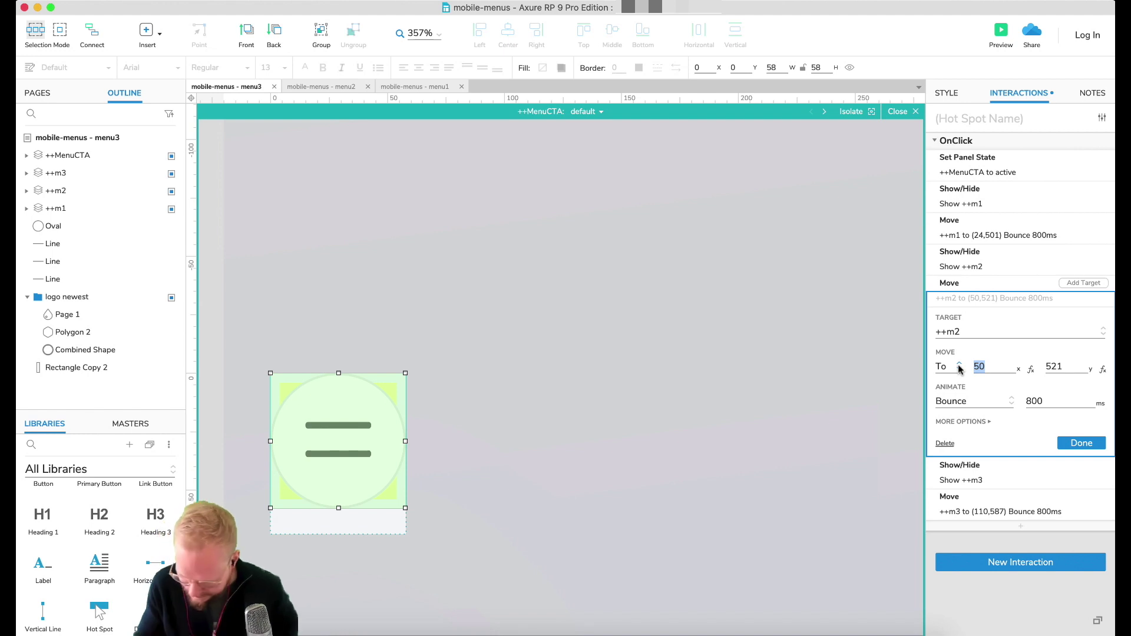
{"action": "type", "text": "9"}
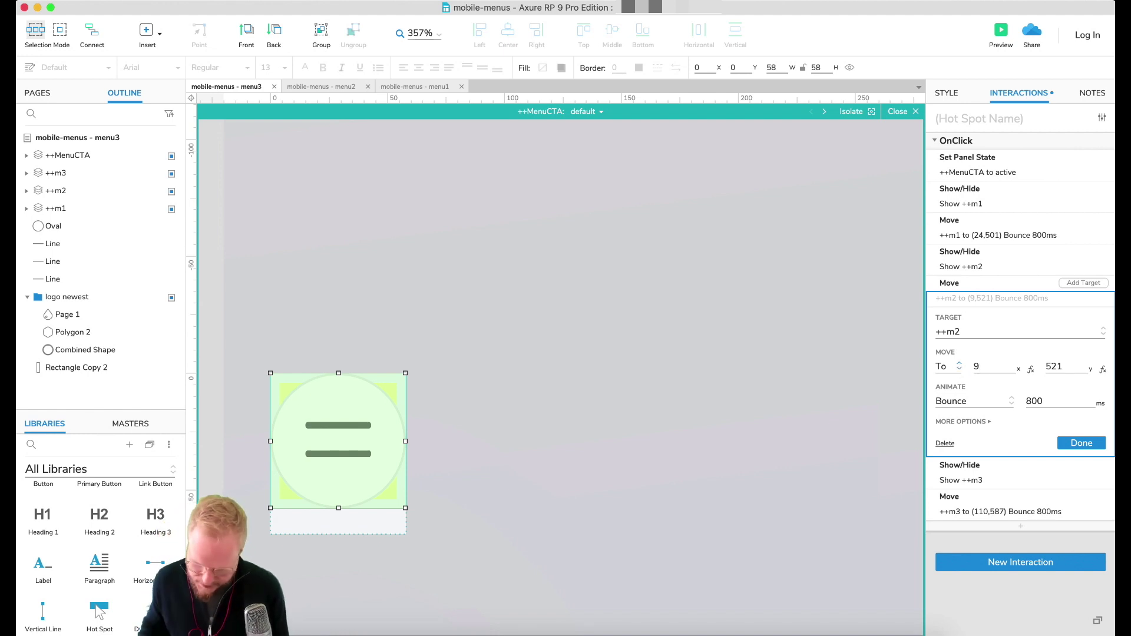
{"action": "type", "text": "90"}
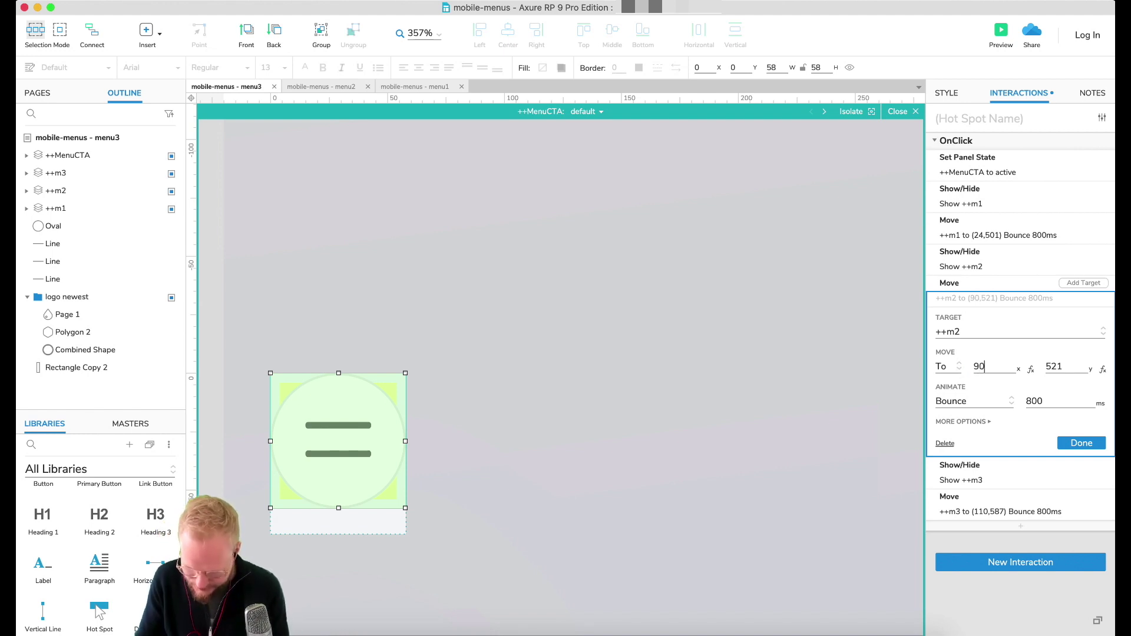
Confirm ++m2's move to 90, 521, preview menu3, and tap the X to close the menu.
{"action": "left_click", "coordinate": [1082, 443]}
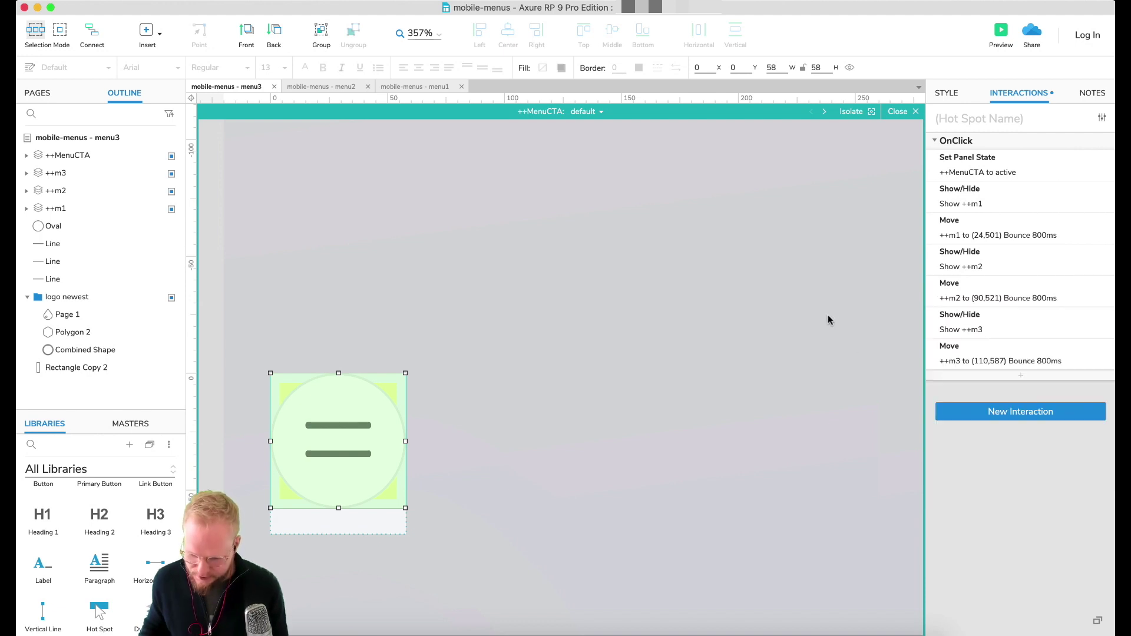
{"action": "left_click", "coordinate": [1001, 32]}
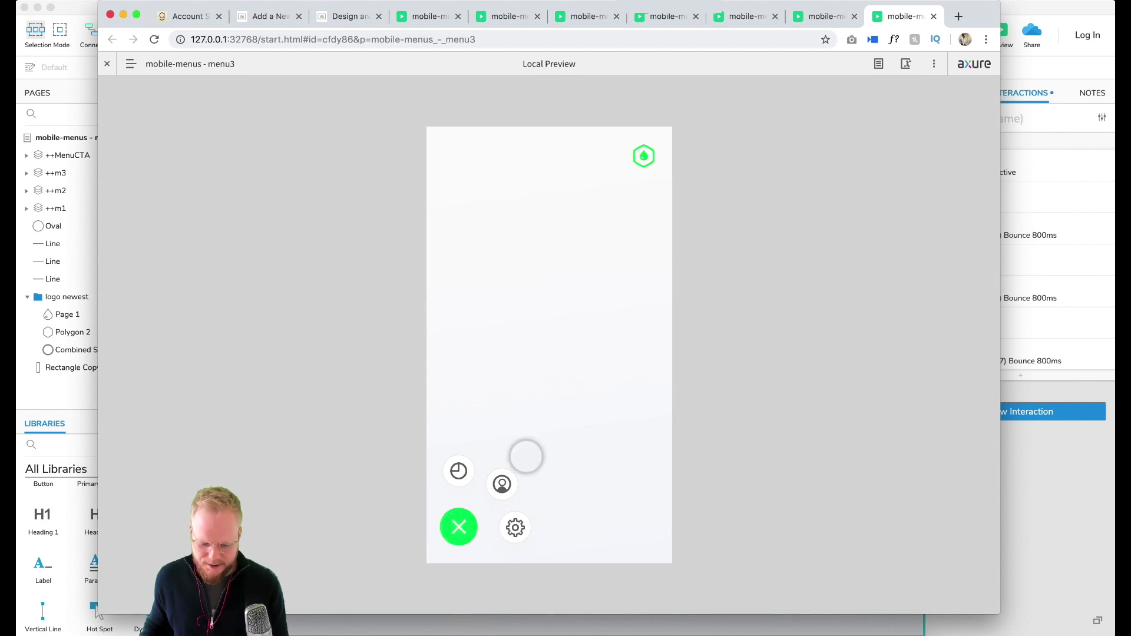
{"action": "left_click", "coordinate": [460, 526]}
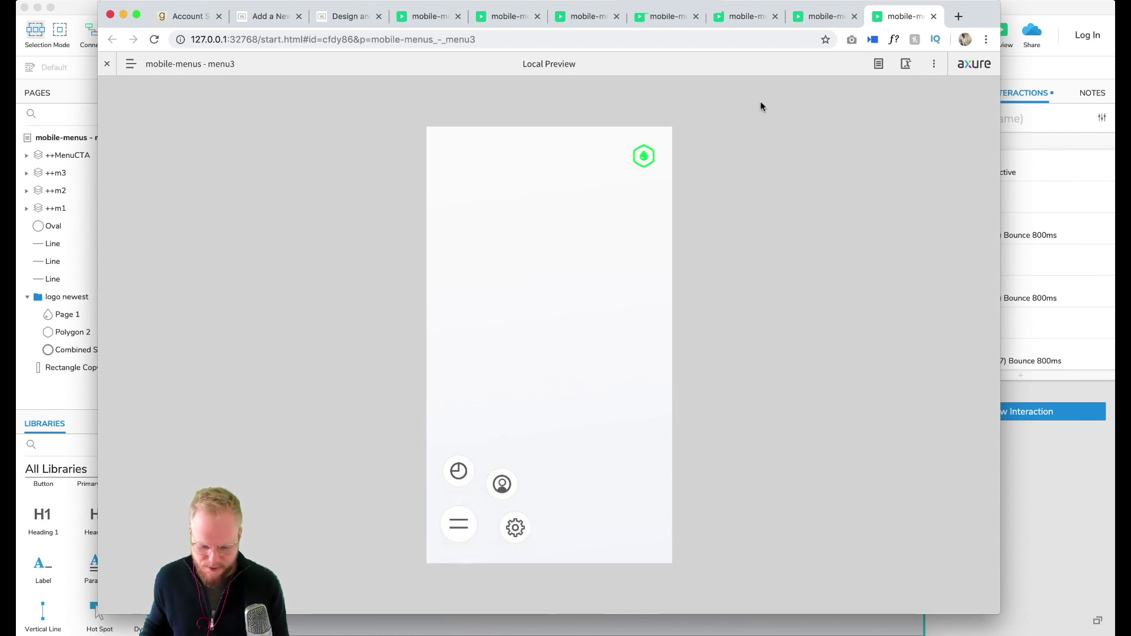
{"action": "left_click", "coordinate": [123, 15]}
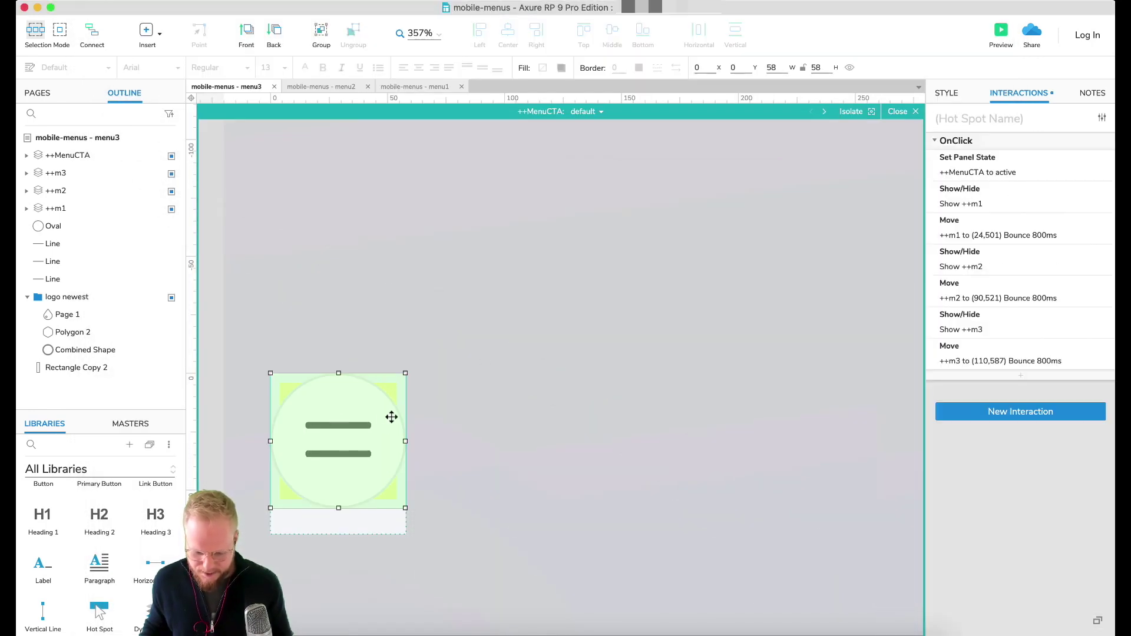
Paste the ++m1, ++m2 and ++m3 move actions onto the active state's X hot spot.
{"action": "left_click", "coordinate": [996, 231]}
{"action": "left_click", "coordinate": [999, 286], "text": "super"}
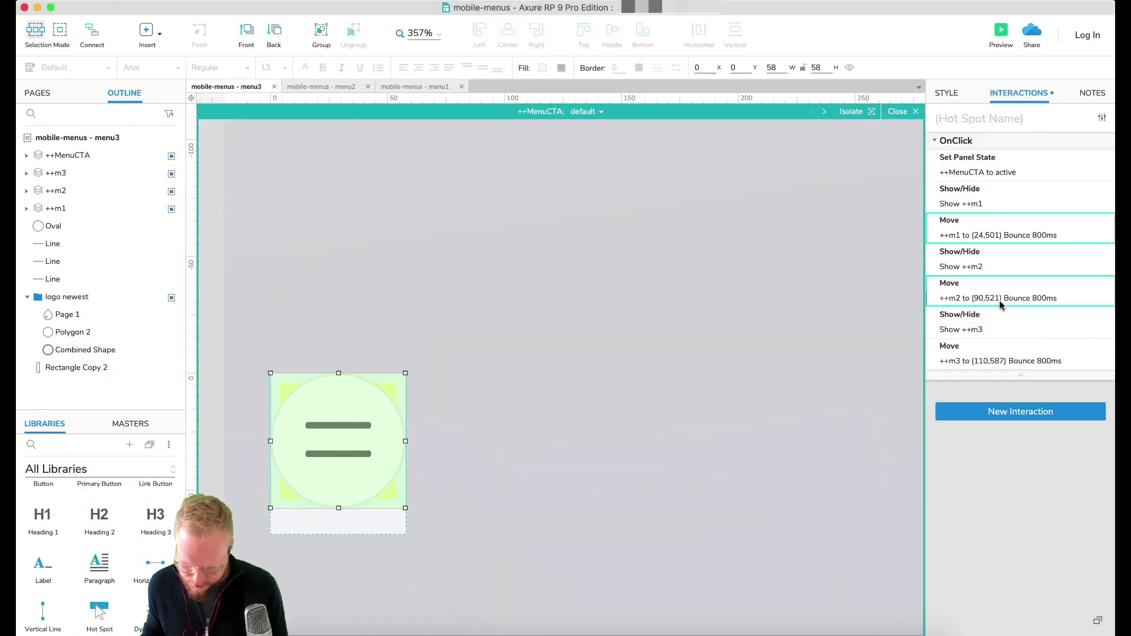
{"action": "left_click", "coordinate": [1000, 347], "text": "super"}
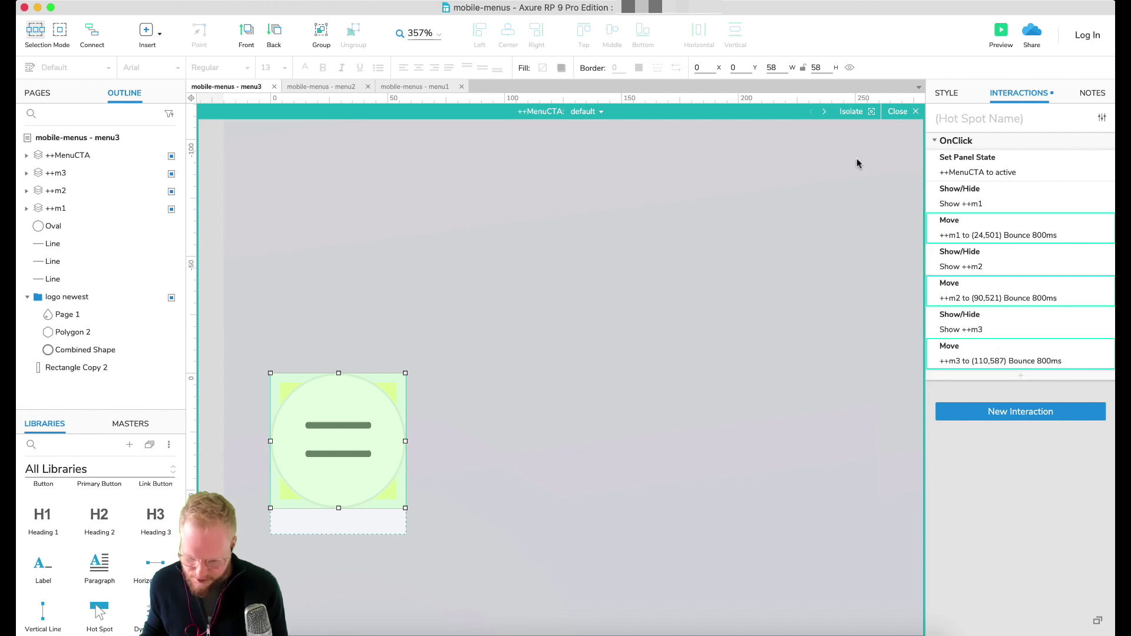
{"action": "left_click", "coordinate": [588, 114]}
{"action": "left_click", "coordinate": [604, 145]}
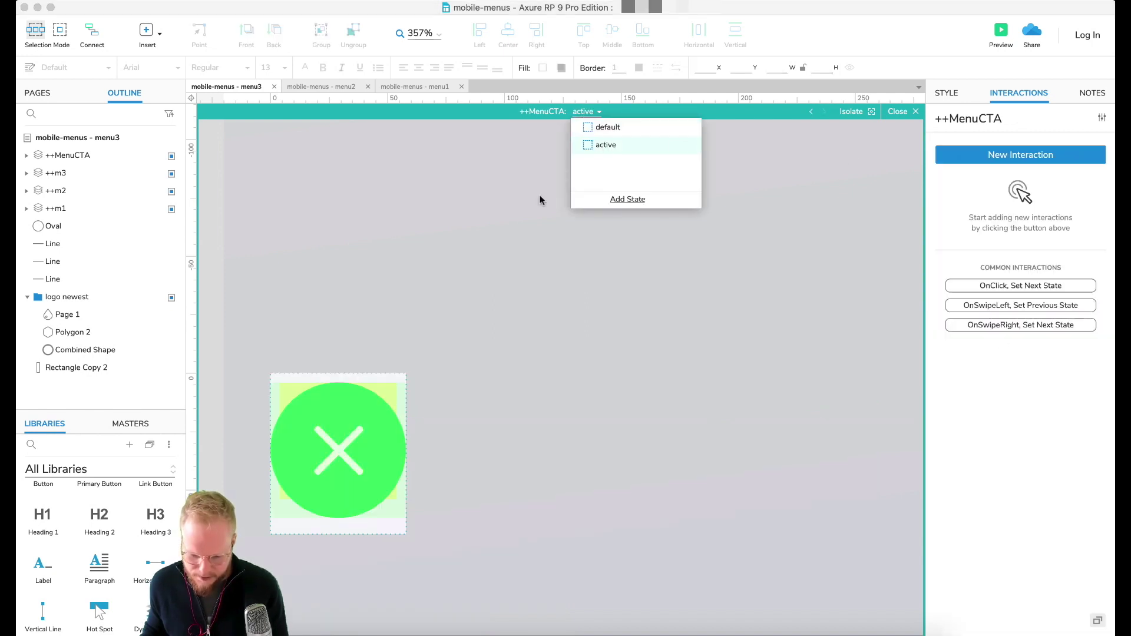
{"action": "left_click", "coordinate": [359, 392]}
{"action": "key", "text": "super+v"}
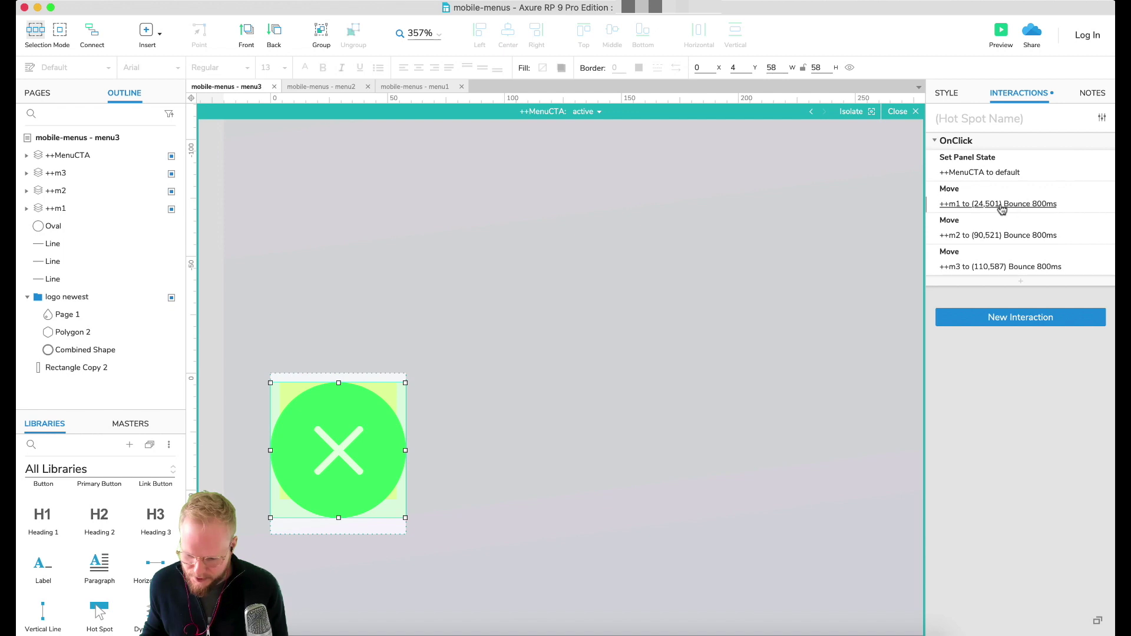
Set the pasted ++m1 move's destination to x 24, y 587.
{"action": "left_click", "coordinate": [1002, 207]}
{"action": "left_click_drag", "start_coordinate": [989, 271], "coordinate": [969, 274]}
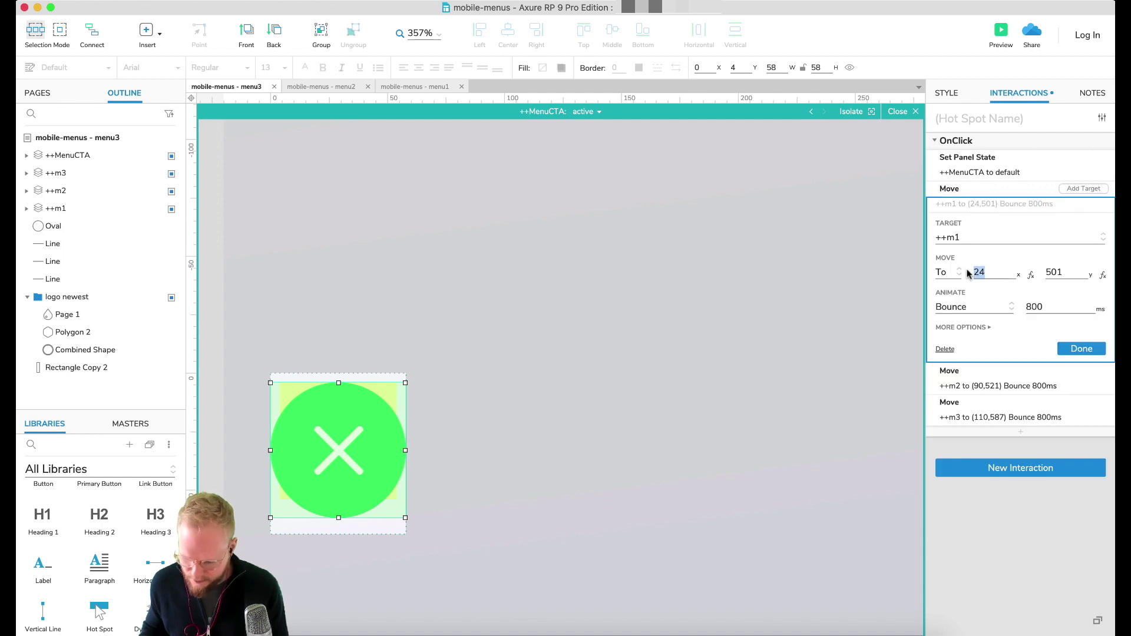
{"action": "type", "text": "24"}
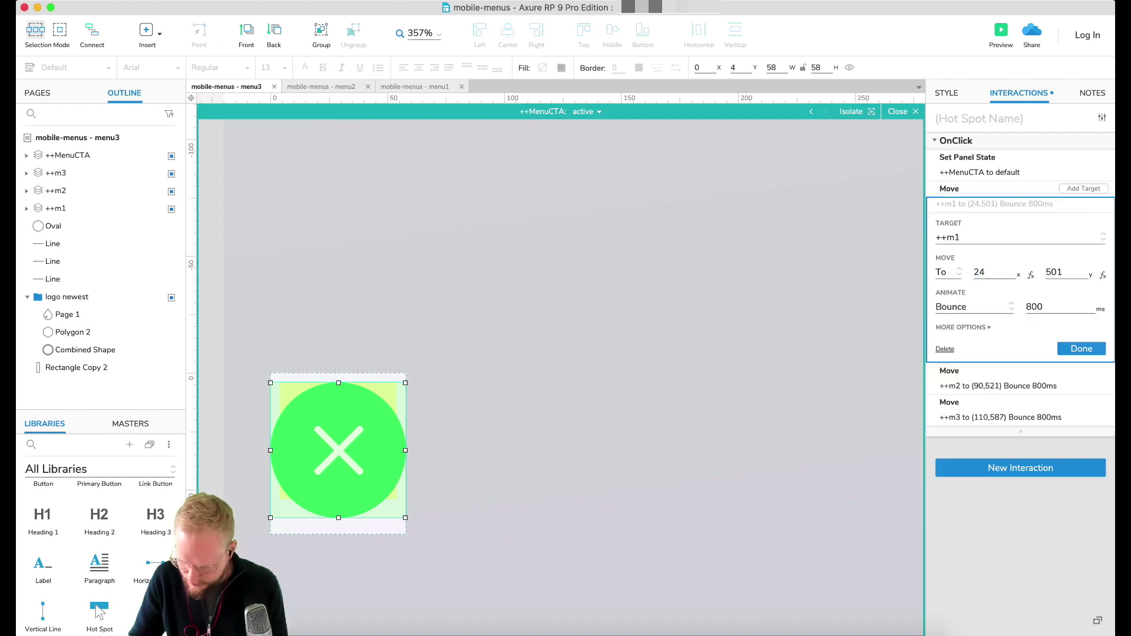
{"action": "key", "text": "Tab"}
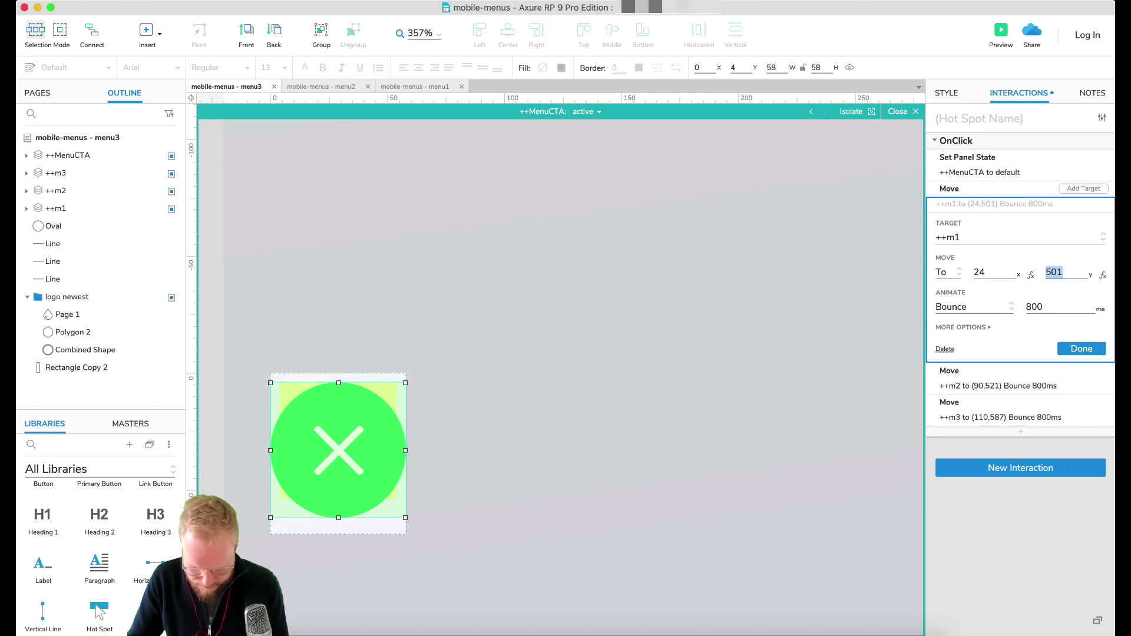
{"action": "type", "text": "587"}
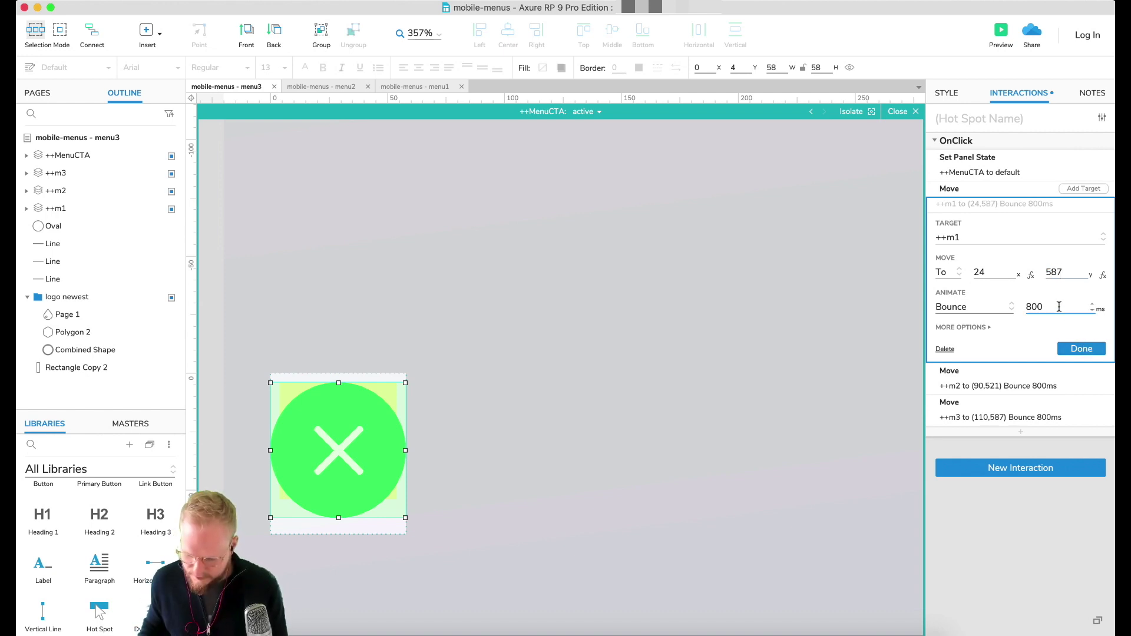
Change ++m1's move easing from Bounce to Linear with a 400 ms duration.
{"action": "double_click", "coordinate": [1035, 307]}
{"action": "left_click", "coordinate": [986, 309]}
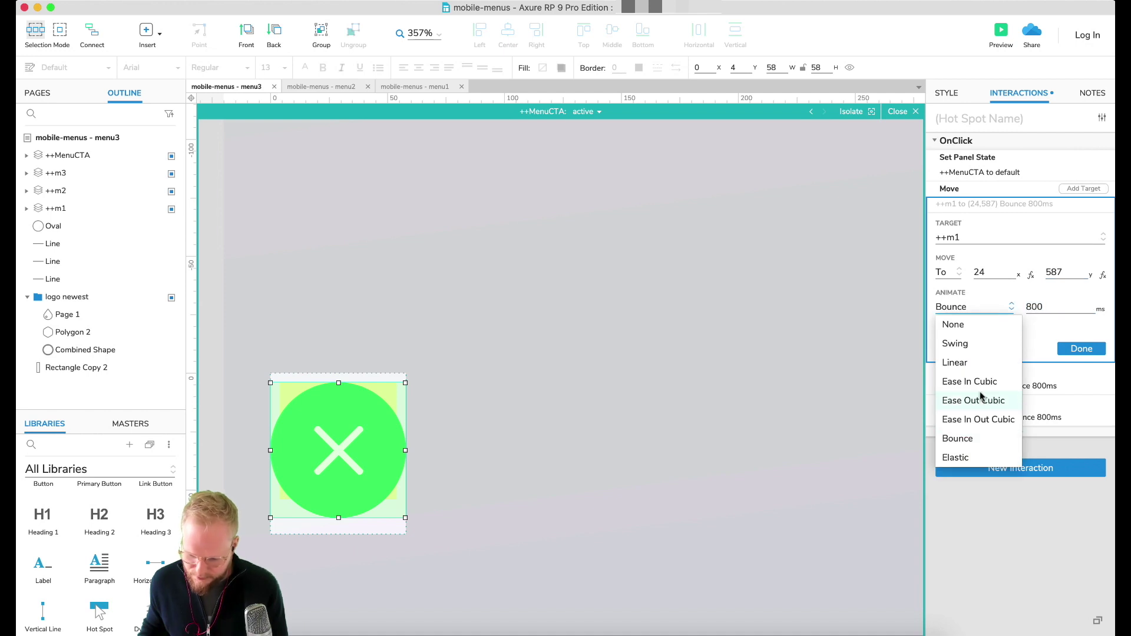
{"action": "left_click", "coordinate": [971, 326]}
{"action": "left_click", "coordinate": [978, 313]}
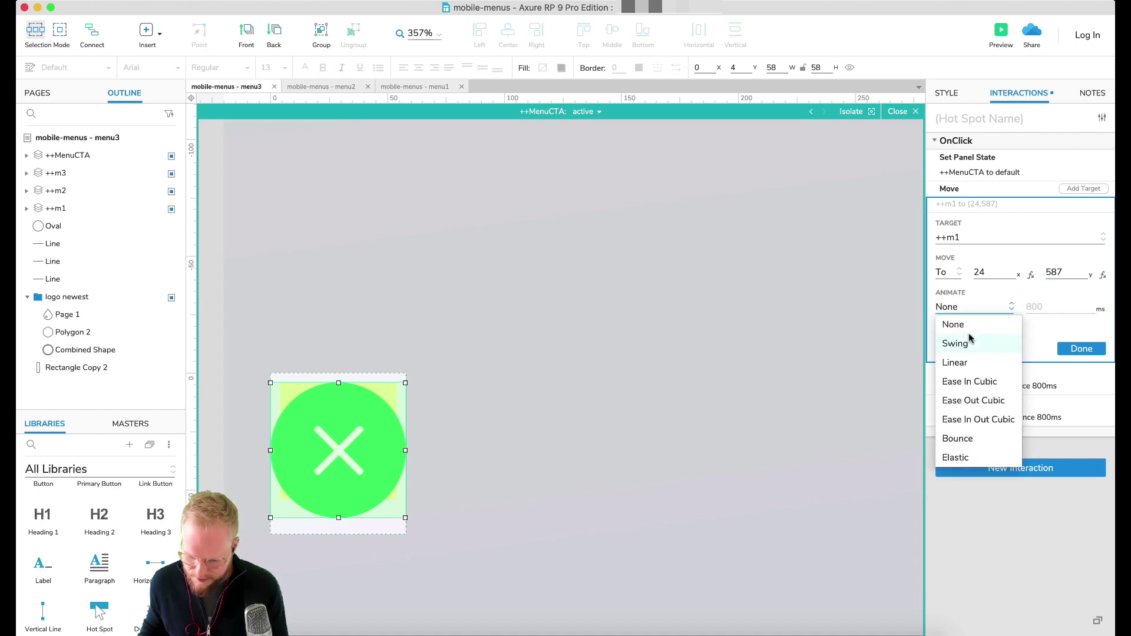
{"action": "left_click", "coordinate": [955, 363]}
{"action": "double_click", "coordinate": [1035, 306]}
{"action": "type", "text": "40"}
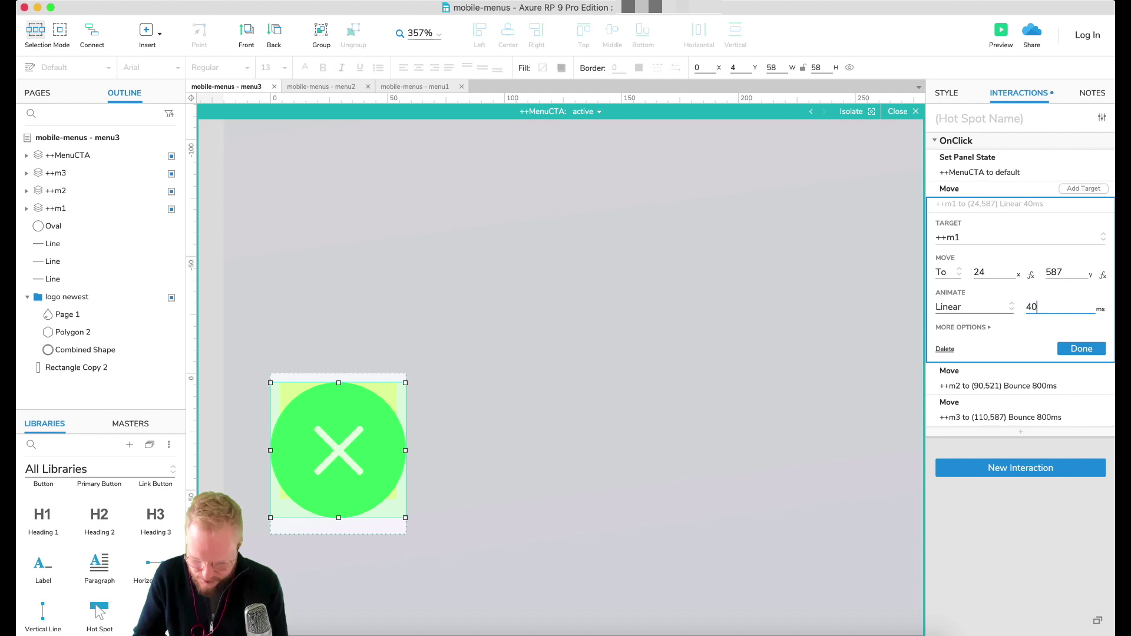
{"action": "type", "text": "0"}
{"action": "left_click", "coordinate": [1079, 350]}
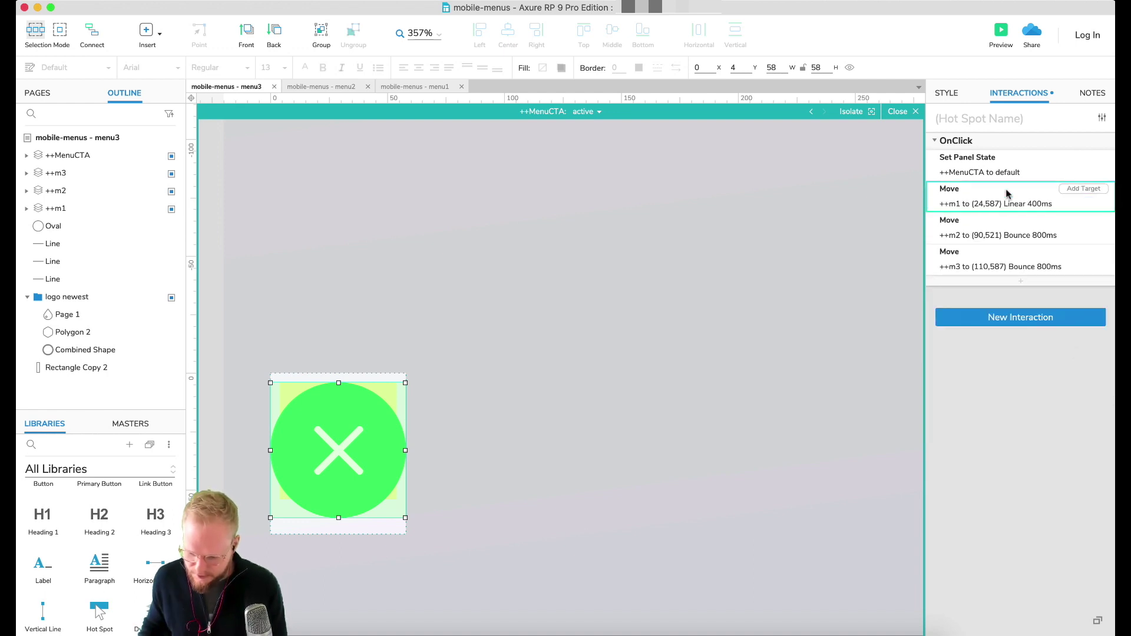
Delete the pasted ++m2 and ++m3 moves and make the new move target ++m3.
{"action": "left_click", "coordinate": [1009, 220]}
{"action": "key", "text": "Delete"}
{"action": "left_click", "coordinate": [1003, 227]}
{"action": "key", "text": "Delete"}
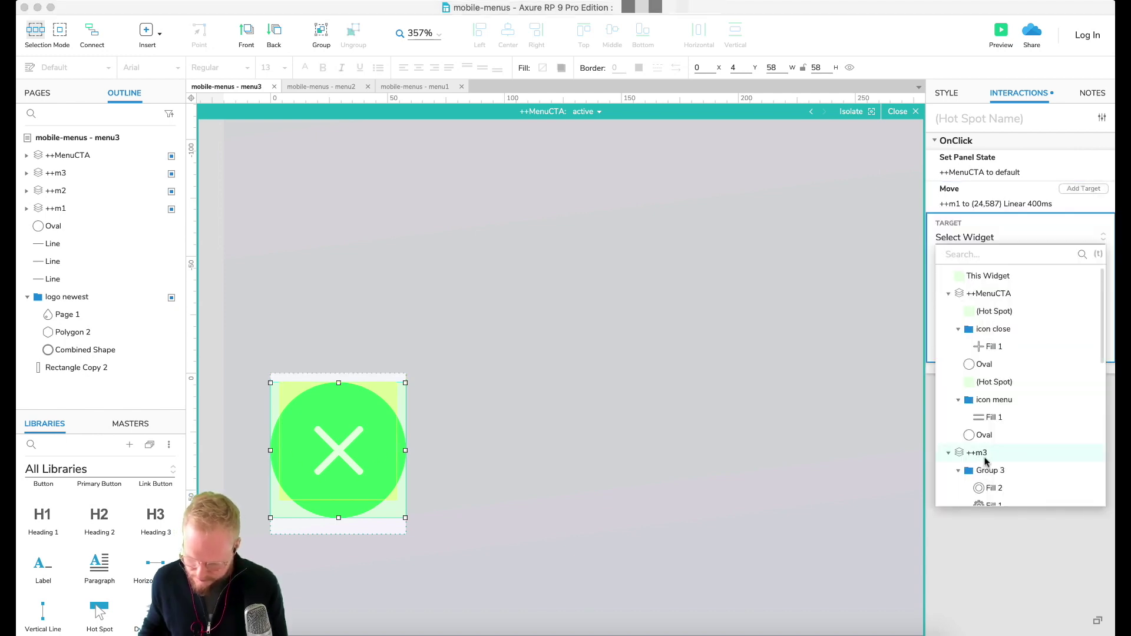
{"action": "left_click", "coordinate": [978, 453]}
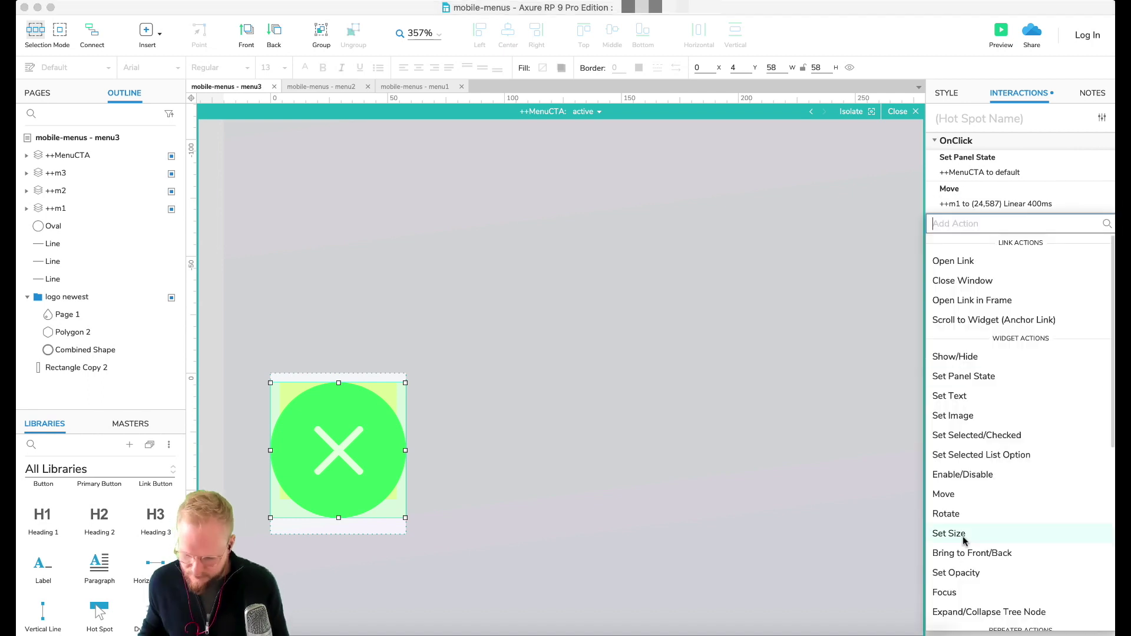
{"action": "left_click", "coordinate": [851, 321]}
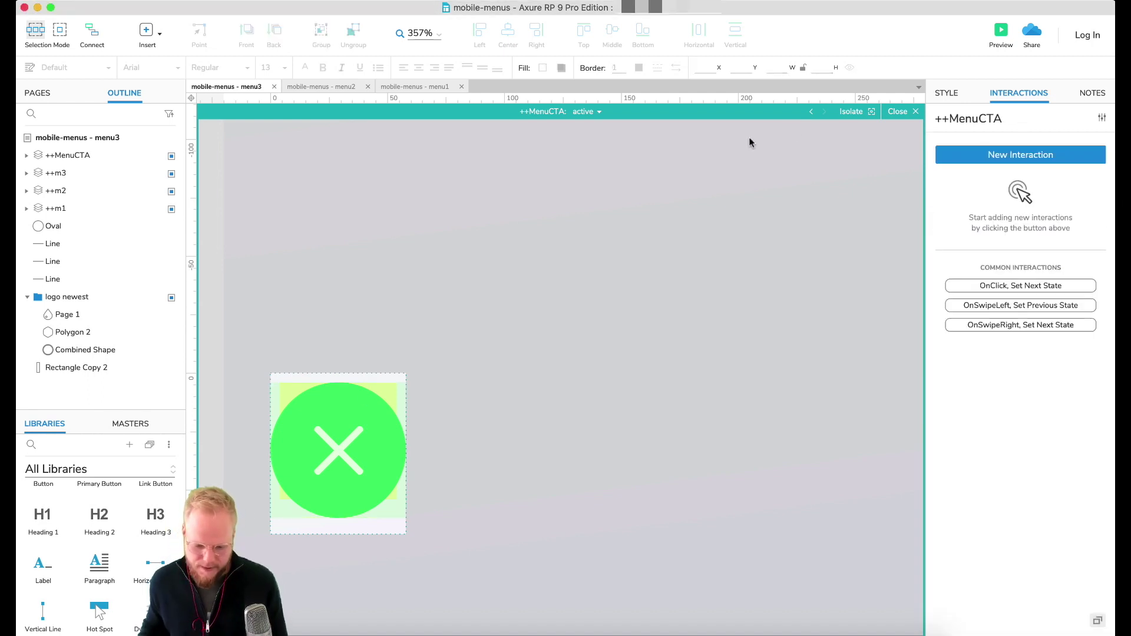
{"action": "left_click", "coordinate": [1000, 34]}
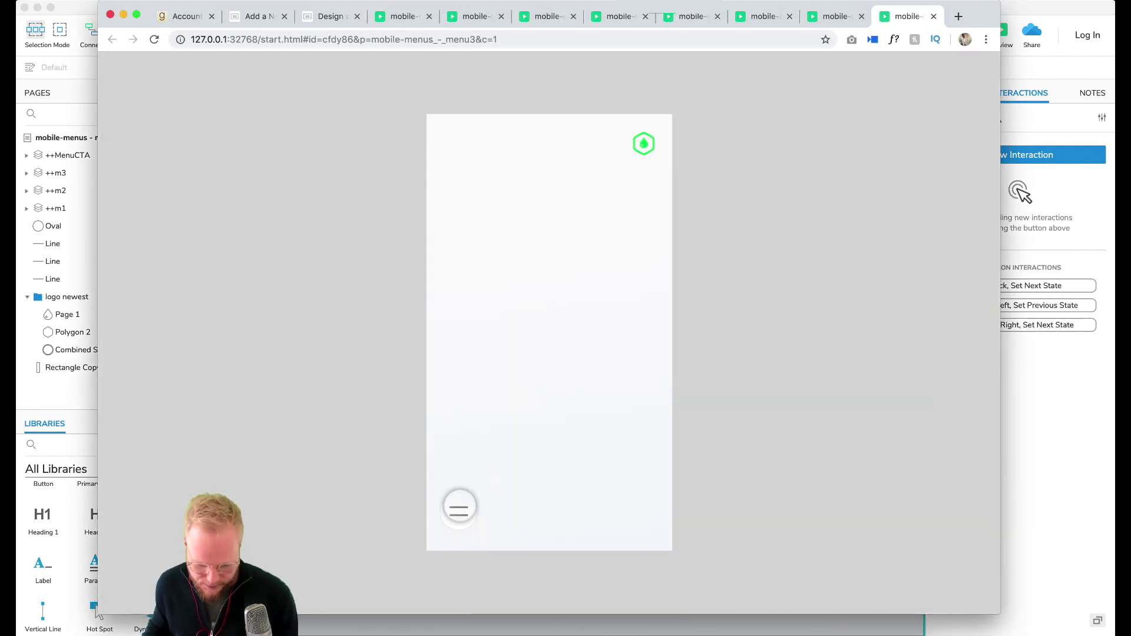
{"action": "left_click", "coordinate": [458, 511]}
{"action": "left_click", "coordinate": [604, 578]}
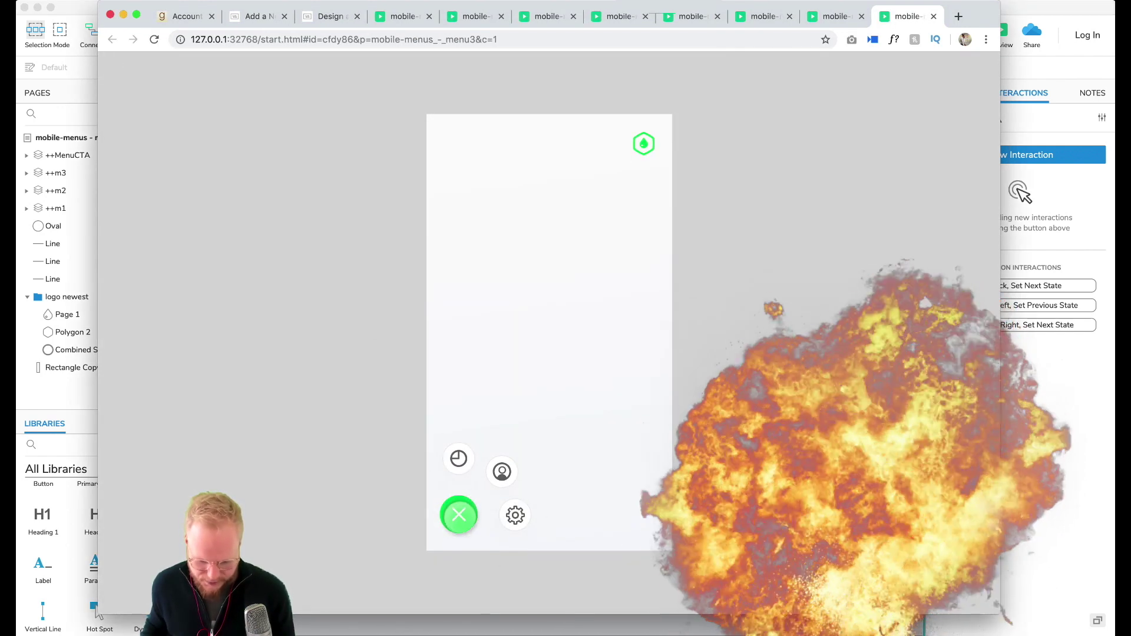
{"action": "left_click", "coordinate": [455, 527]}
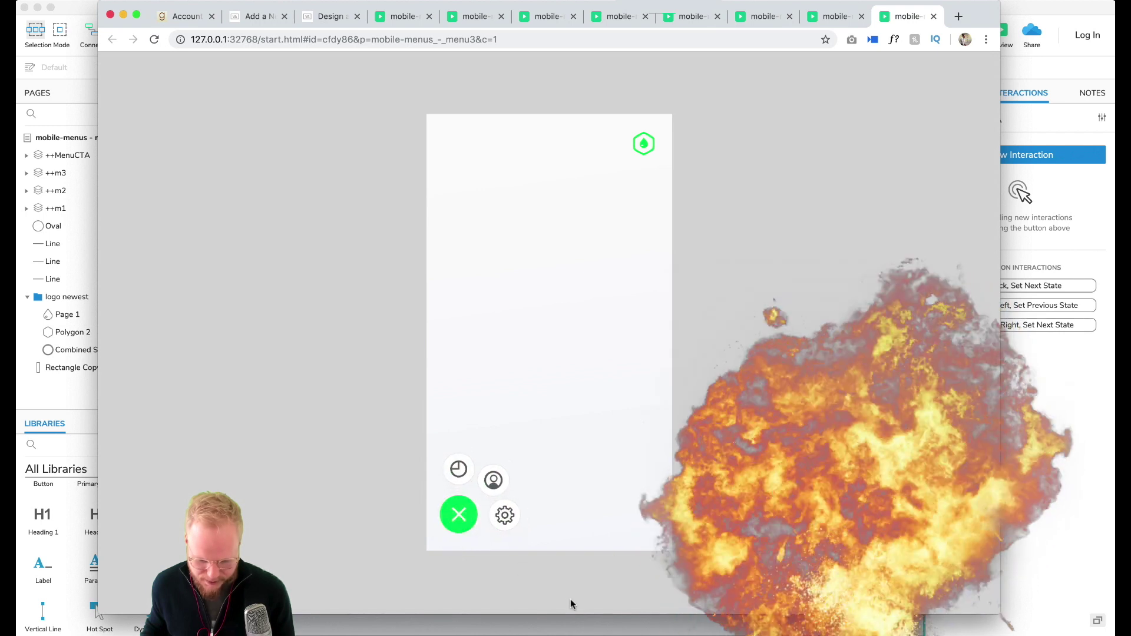
{"action": "left_click", "coordinate": [467, 526]}
{"action": "left_click", "coordinate": [501, 551]}
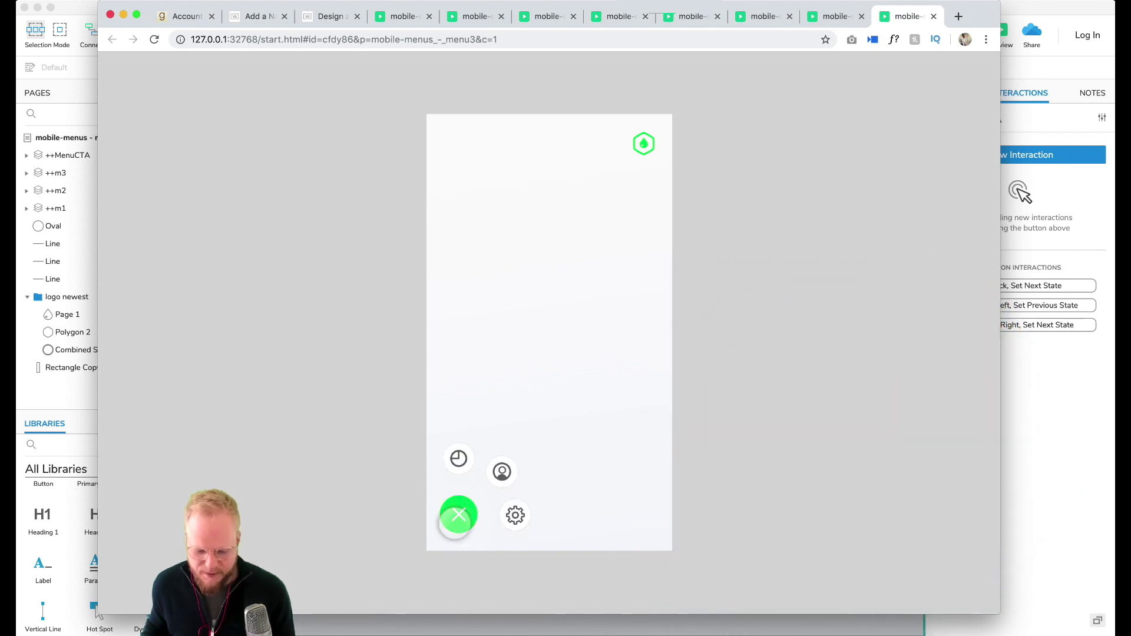
{"action": "left_click", "coordinate": [508, 553]}
{"action": "left_click", "coordinate": [508, 569]}
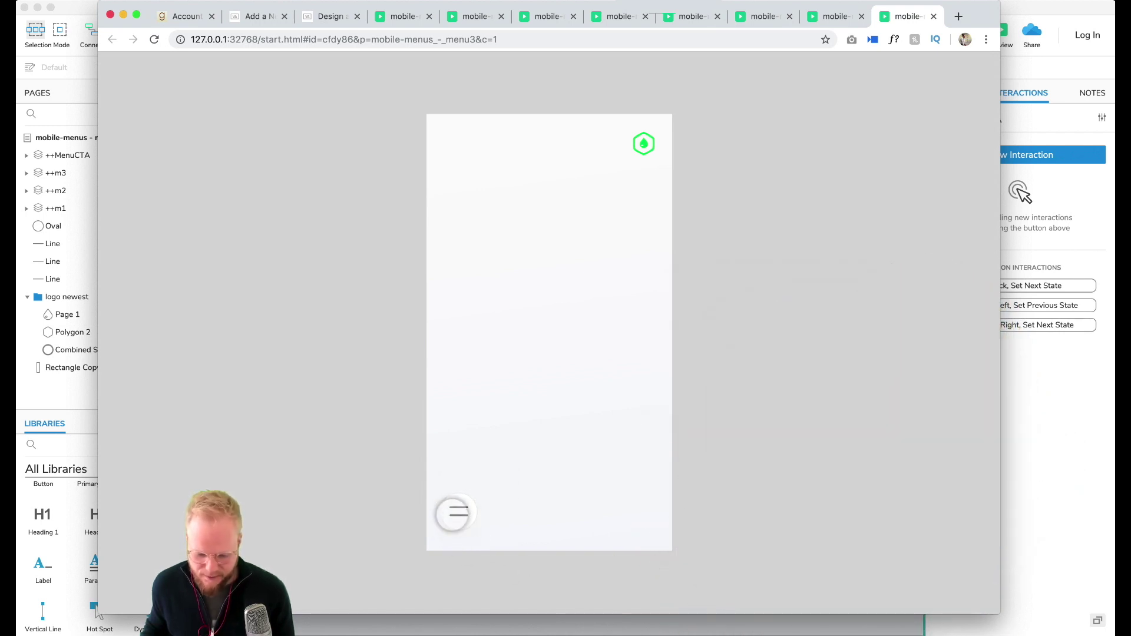
{"action": "left_click", "coordinate": [550, 569]}
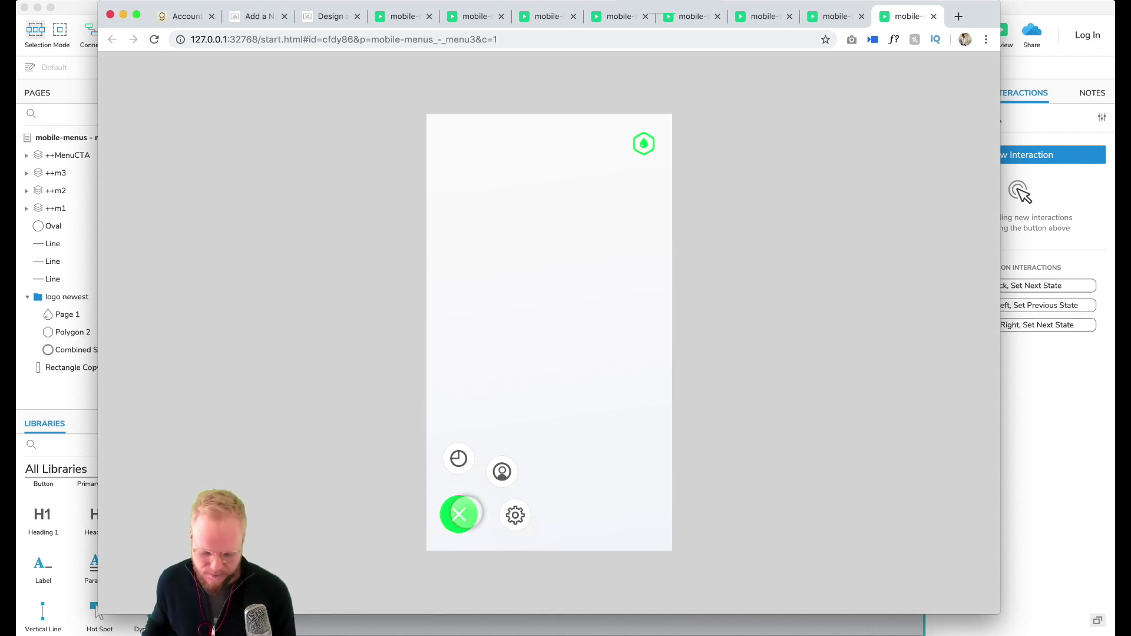
{"action": "left_click", "coordinate": [487, 576]}
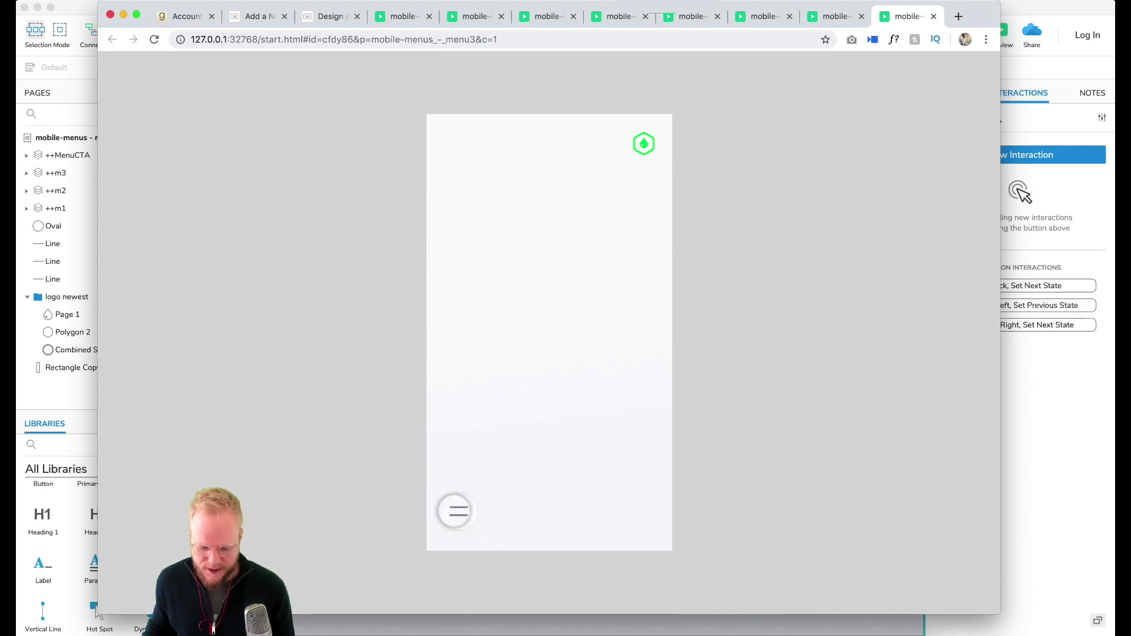
{"action": "left_click", "coordinate": [459, 511]}
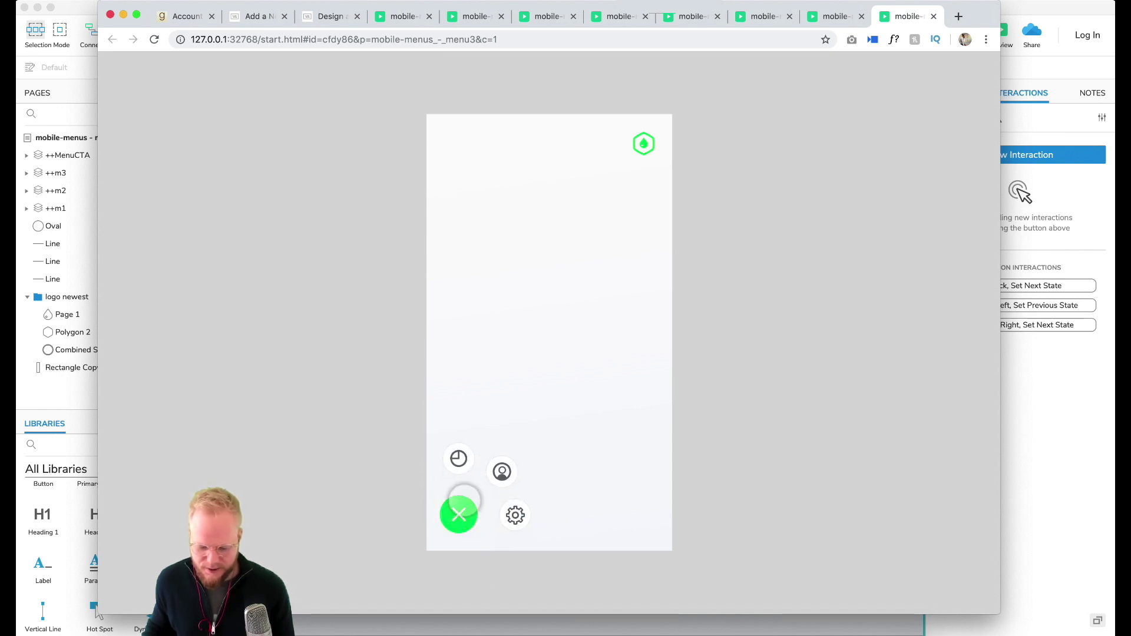
Switch ++MenuCTA back to its default state and select the hamburger hot spot.
{"action": "left_click", "coordinate": [591, 622]}
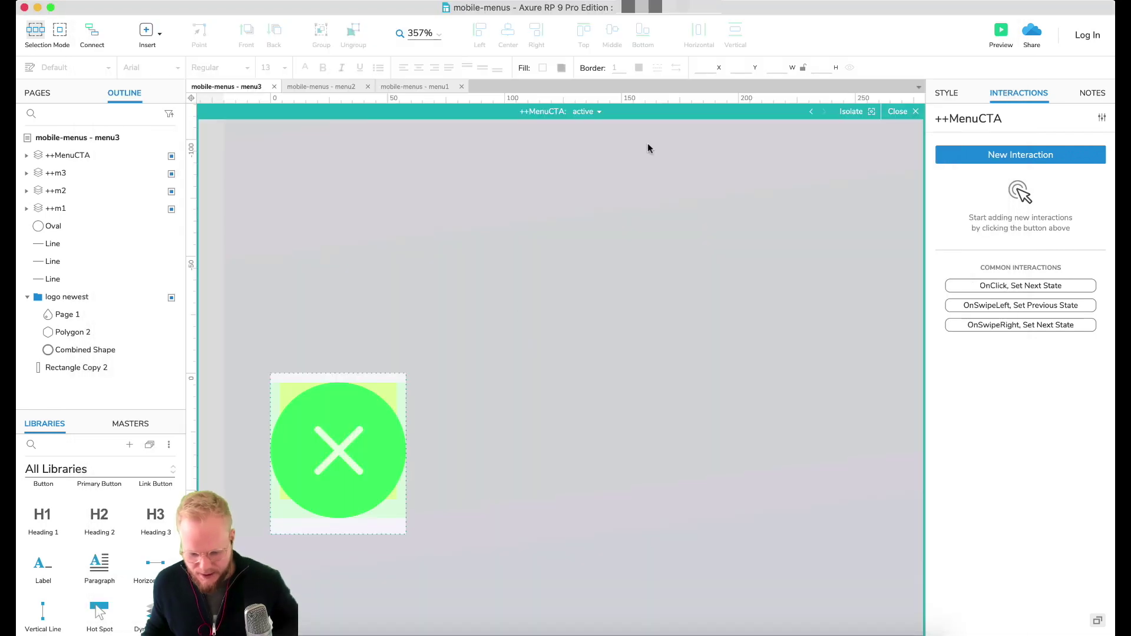
{"action": "left_click", "coordinate": [584, 111]}
{"action": "left_click", "coordinate": [607, 127]}
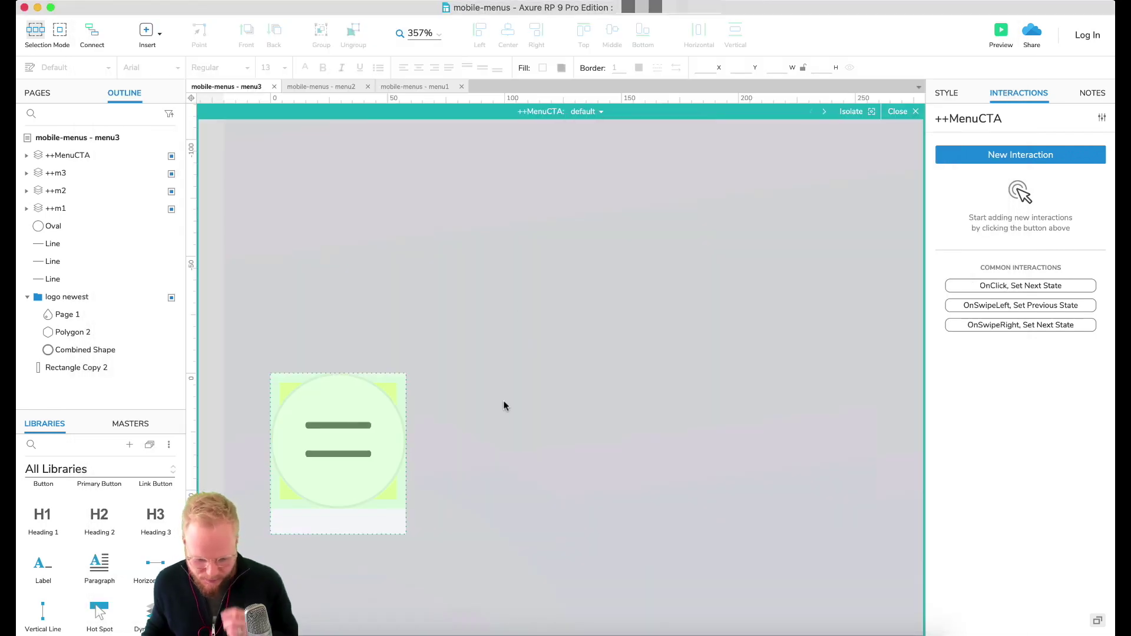
{"action": "left_click", "coordinate": [390, 447]}
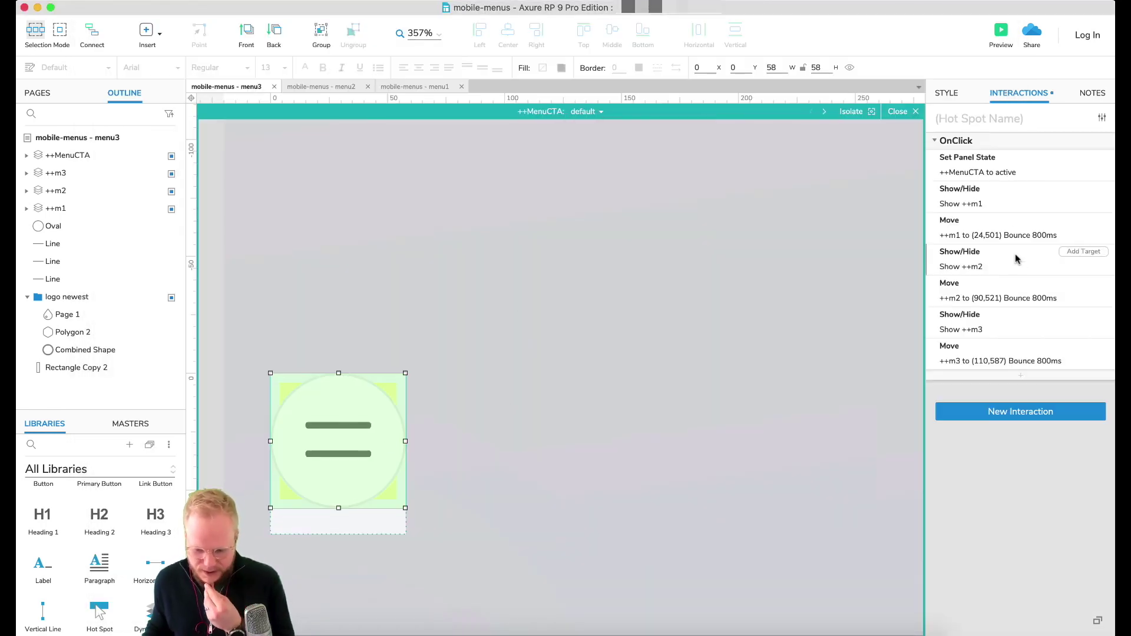
Add a Wait action of 400 ms to the hamburger's click.
{"action": "left_click", "coordinate": [1019, 380]}
{"action": "scroll", "coordinate": [1014, 525], "scroll_direction": "down", "scroll_amount": 10}
{"action": "left_click", "coordinate": [976, 583]}
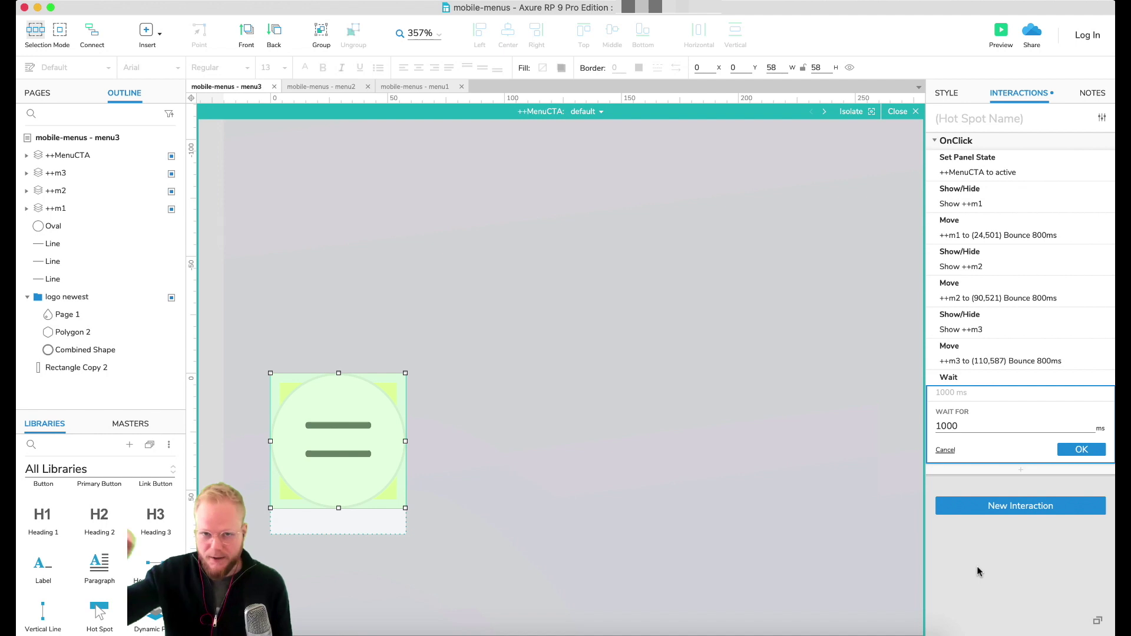
{"action": "left_click_drag", "start_coordinate": [958, 426], "coordinate": [936, 426]}
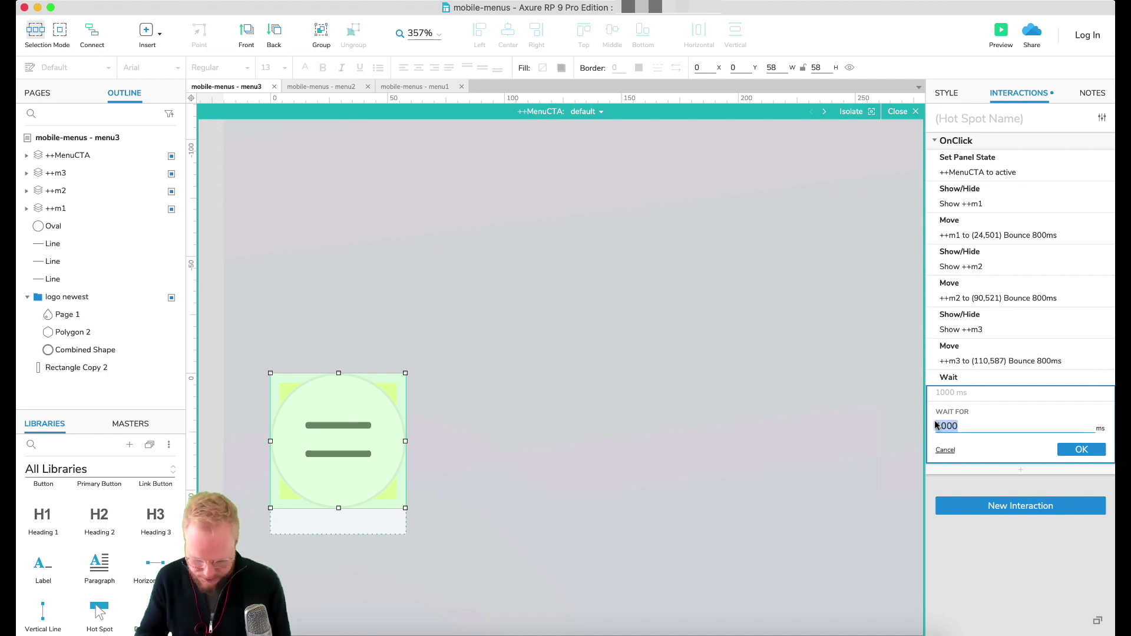
{"action": "type", "text": "400"}
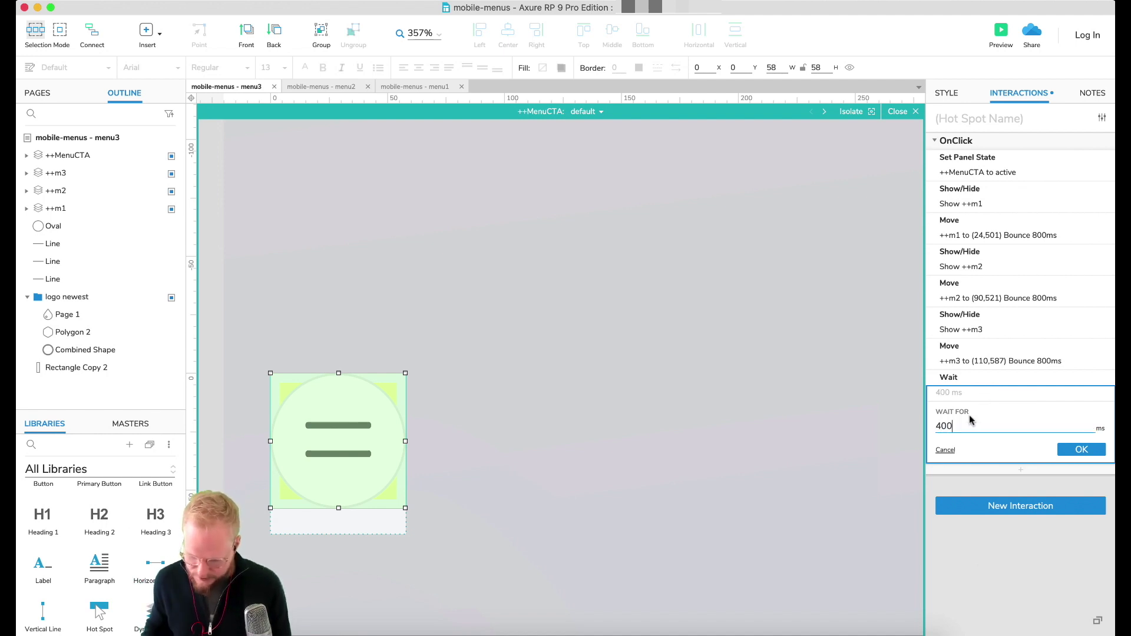
{"action": "left_click_drag", "start_coordinate": [955, 425], "coordinate": [927, 424]}
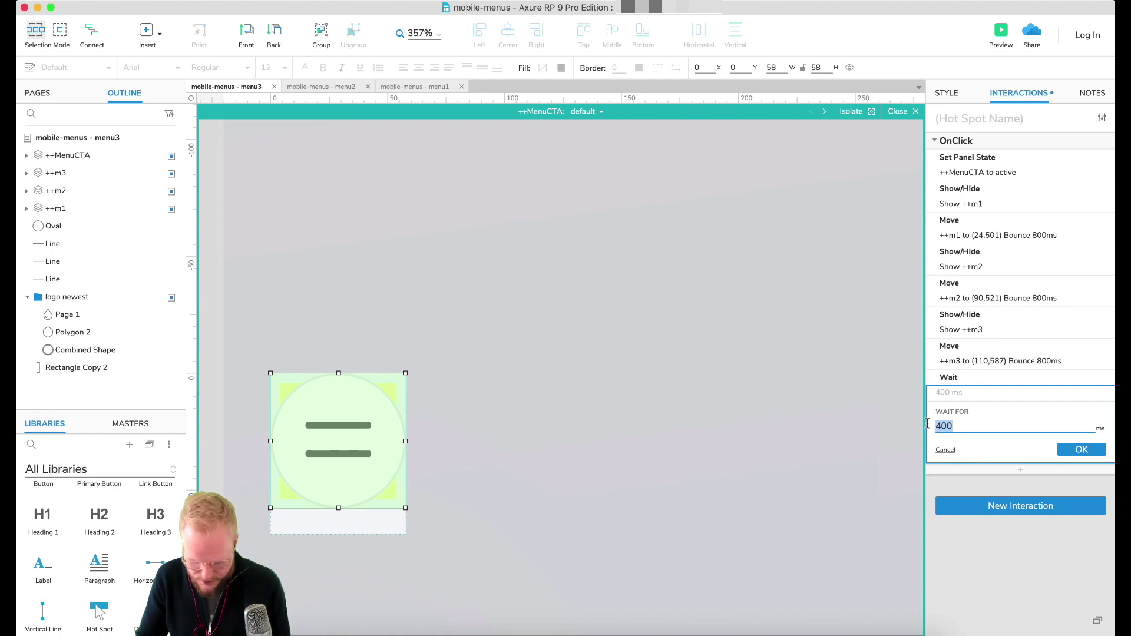
{"action": "type", "text": "400"}
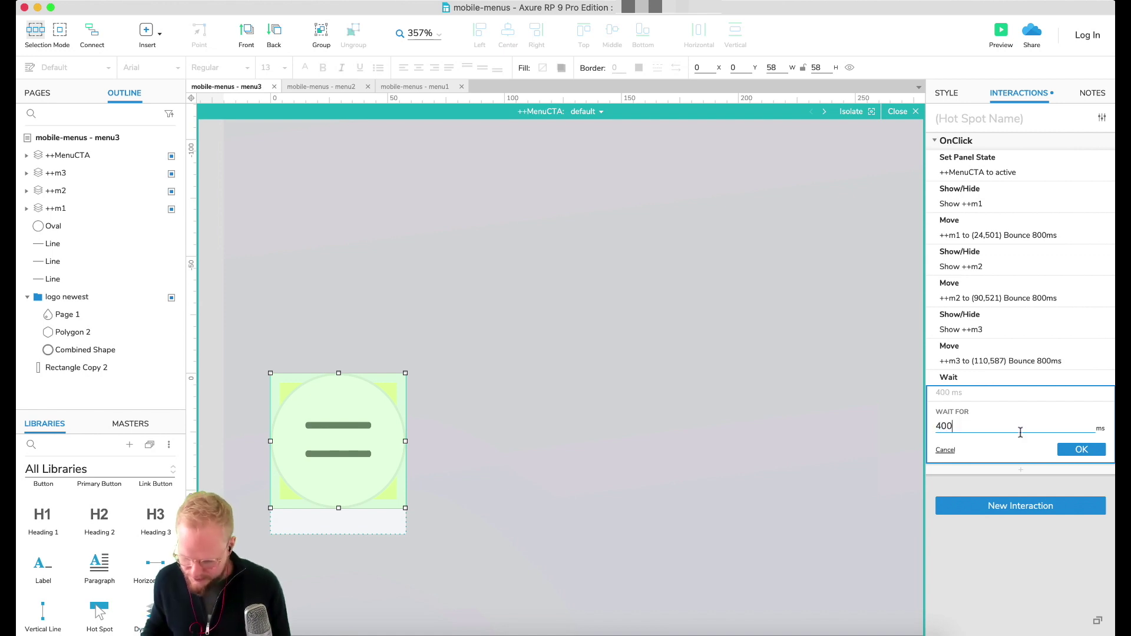
{"action": "left_click", "coordinate": [1080, 450]}
Place the wait after the ++m1 move, add a copy after ++m2, and preview.
{"action": "left_click_drag", "start_coordinate": [1005, 396], "coordinate": [977, 248]}
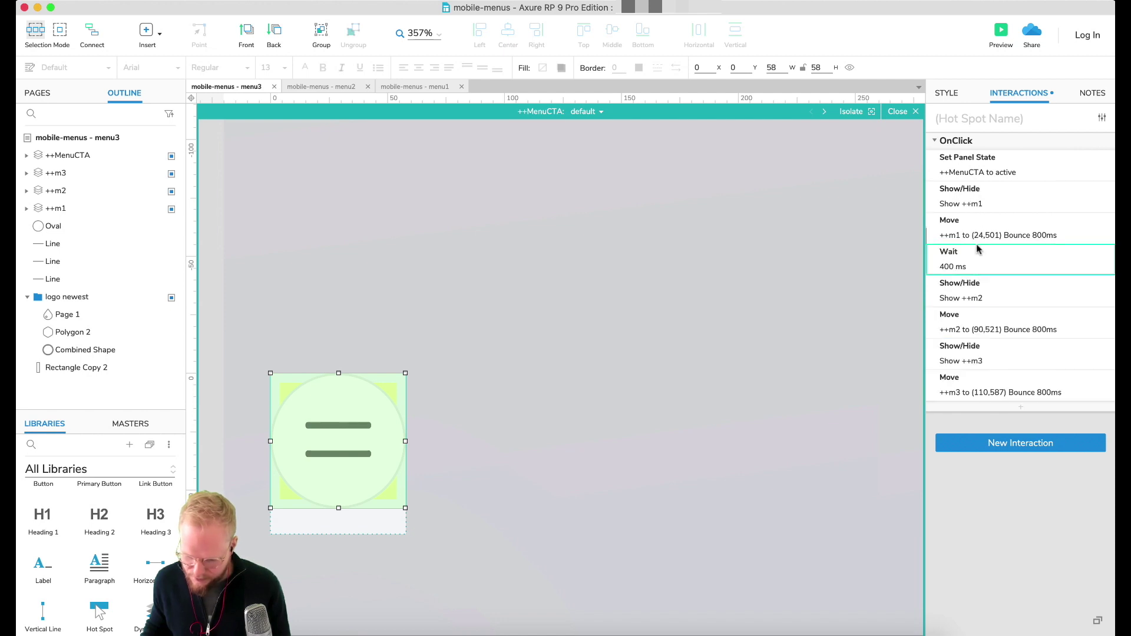
{"action": "key", "text": "super+c"}
{"action": "key", "text": "super+v"}
{"action": "left_click_drag", "start_coordinate": [996, 289], "coordinate": [992, 362]}
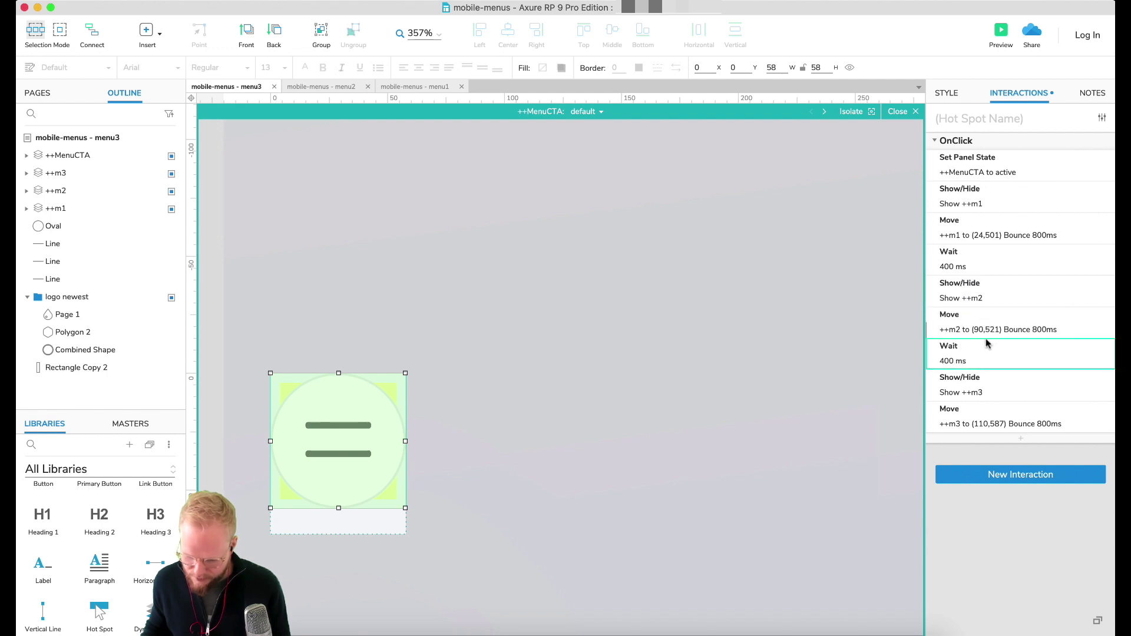
{"action": "left_click", "coordinate": [804, 294]}
{"action": "left_click", "coordinate": [1001, 31]}
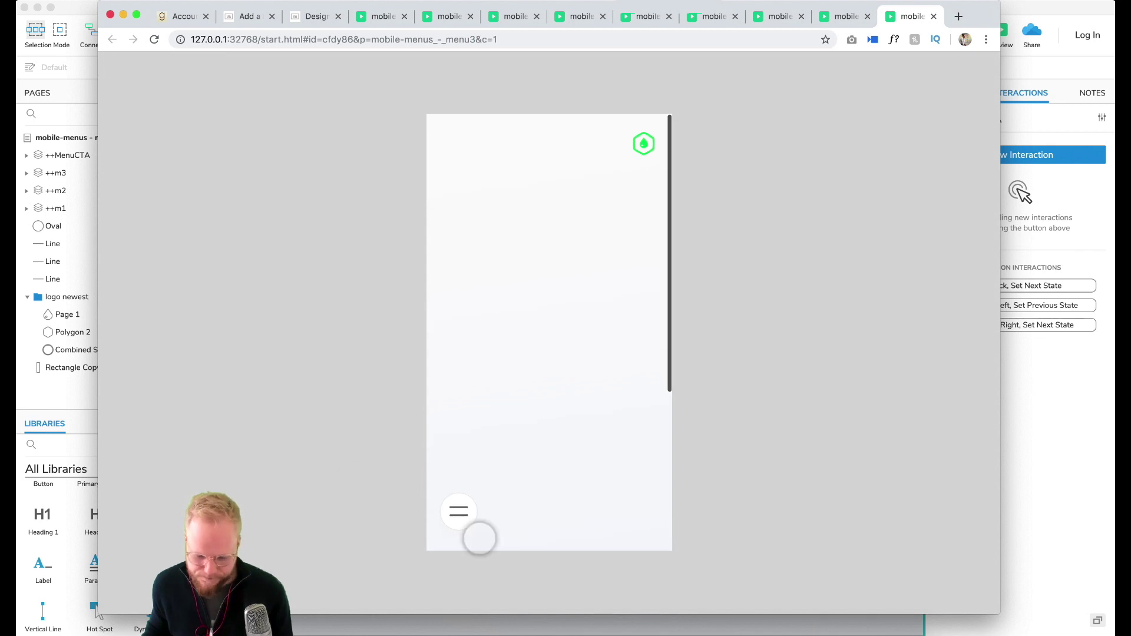
Toggle the hamburger open and closed several times to watch the staggered bubble bounce.
{"action": "left_click", "coordinate": [459, 513]}
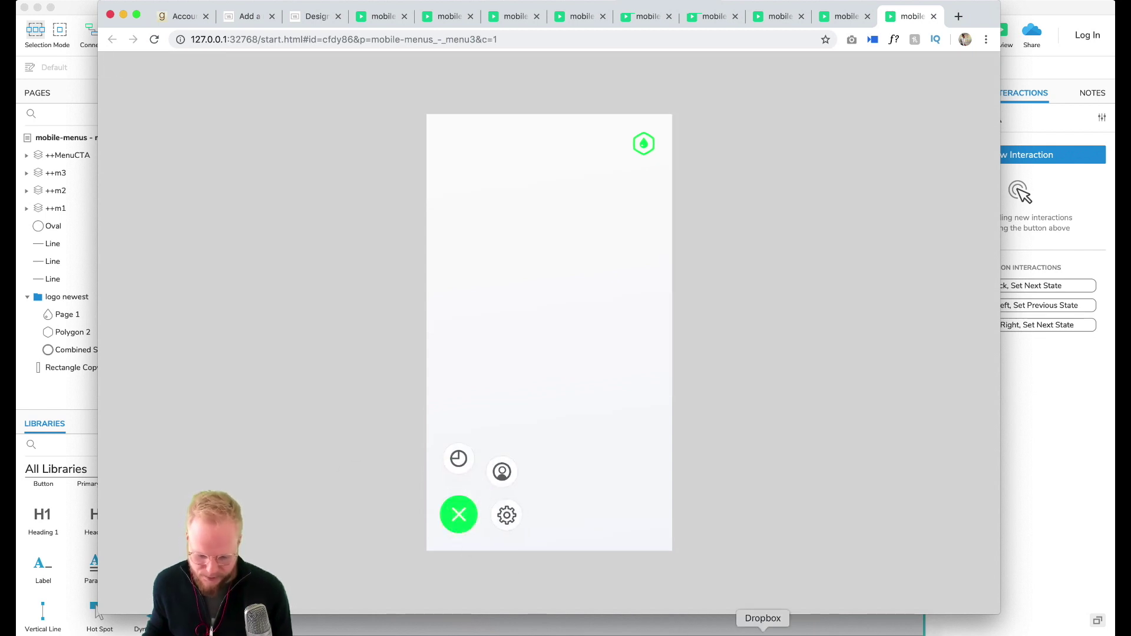
{"action": "left_click", "coordinate": [458, 515]}
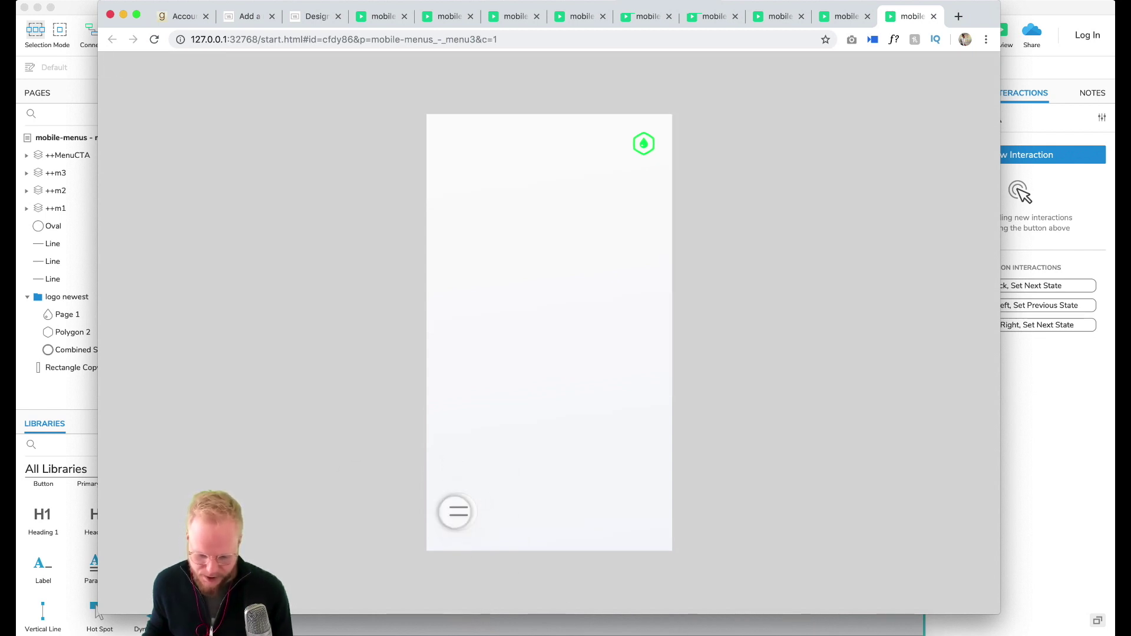
{"action": "left_click", "coordinate": [458, 513]}
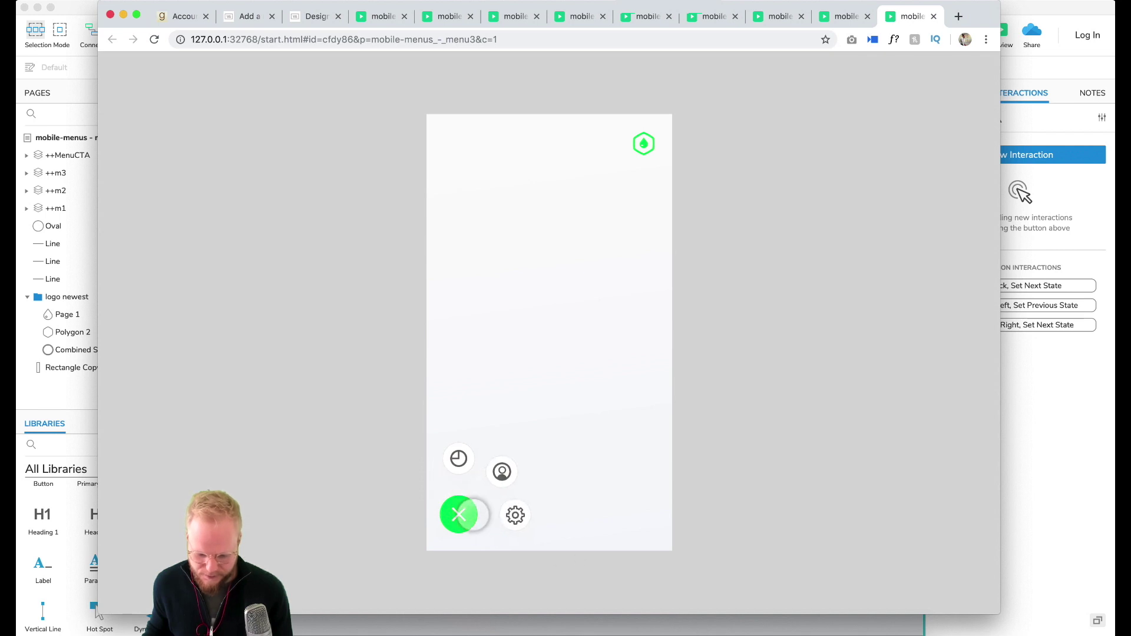
{"action": "left_click", "coordinate": [459, 515]}
{"action": "left_click", "coordinate": [459, 515]}
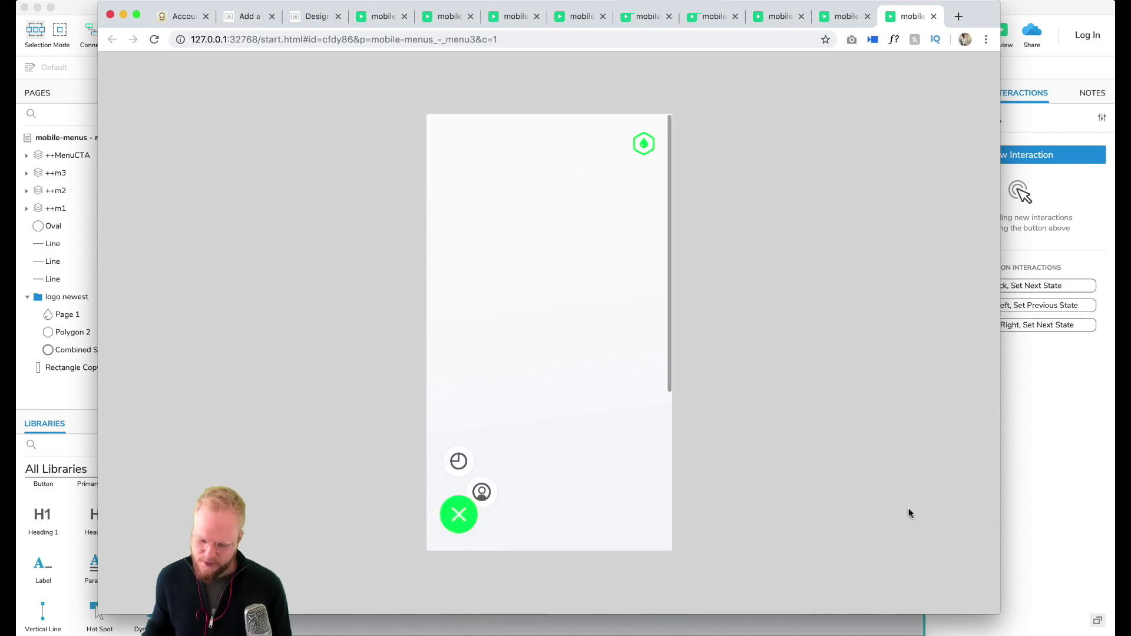